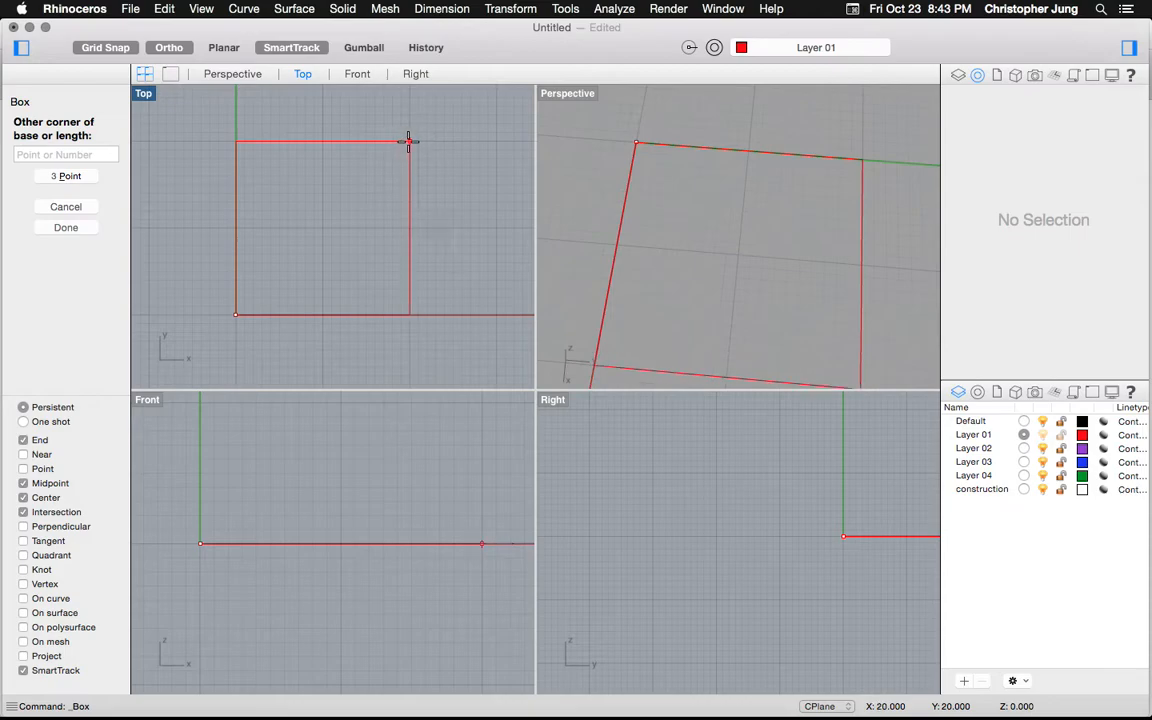
Step: Finish the box with a 20 by 20 unit base and a height of about 5 units
{"action": "left_click", "coordinate": [409, 141]}
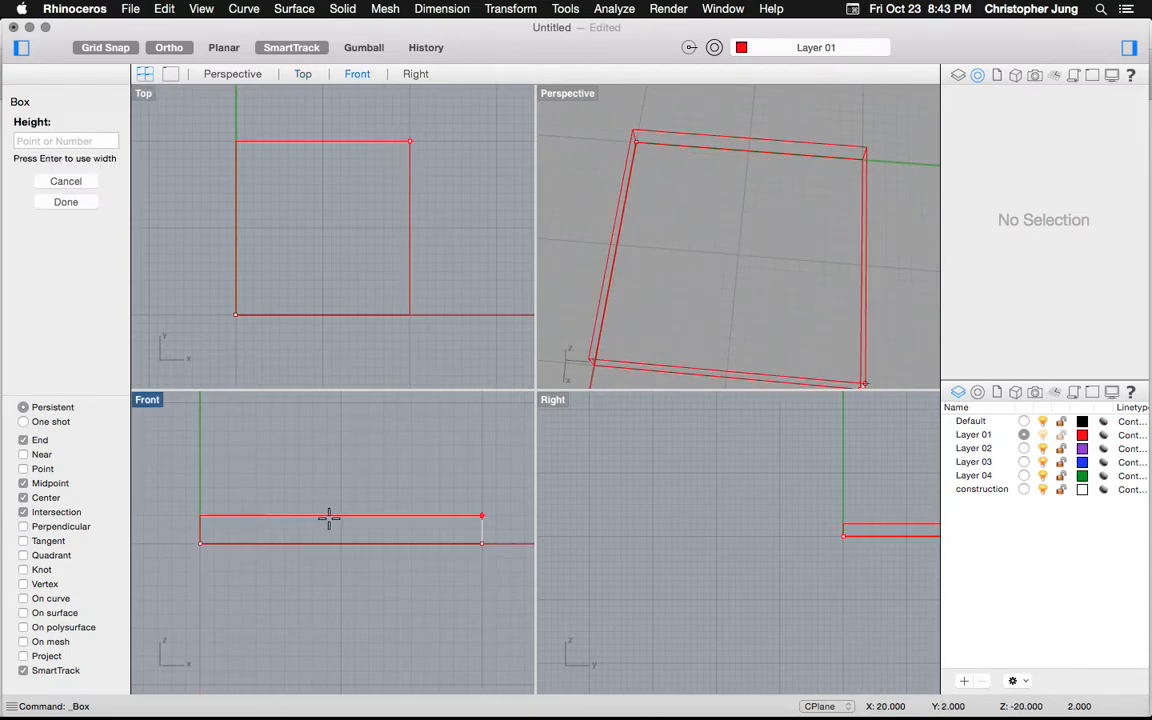
{"action": "left_click", "coordinate": [365, 479]}
{"action": "scroll", "coordinate": [685, 299], "scroll_direction": "down", "scroll_amount": 5}
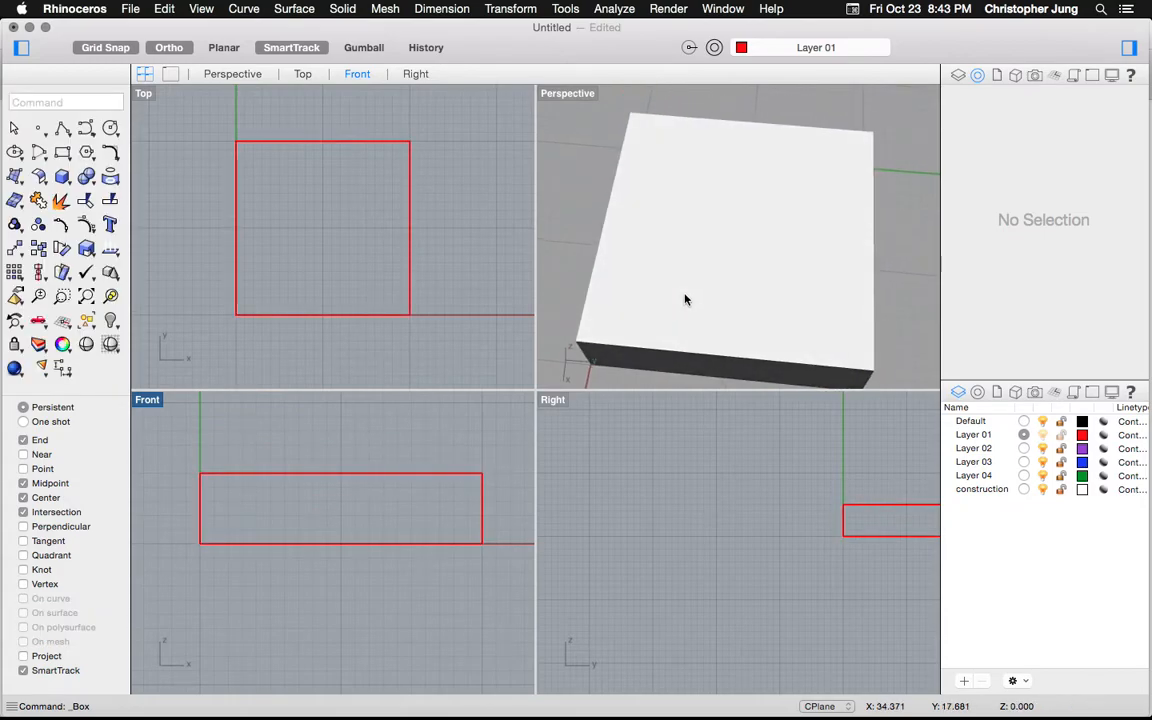
{"action": "scroll", "coordinate": [685, 299], "scroll_direction": "up", "scroll_amount": 4}
{"action": "scroll", "coordinate": [685, 299], "scroll_direction": "down", "scroll_amount": 2}
{"action": "mouse_move", "coordinate": [685, 364]}
{"action": "right_mouse_down"}
{"action": "mouse_move", "coordinate": [685, 330]}
{"action": "mouse_move", "coordinate": [684, 363]}
{"action": "right_mouse_up"}
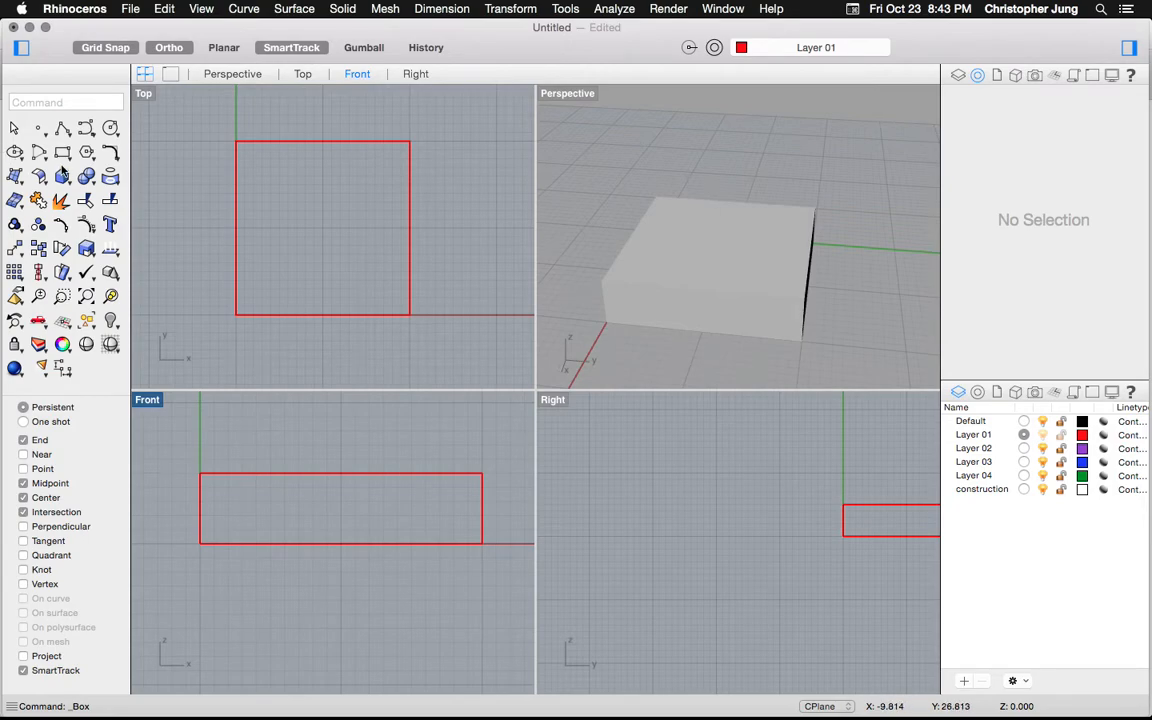
Step: Start a polyline in the Top view, inside the upper part of the box, with a 3-unit downward edge and an 11-unit base to X 15
{"action": "left_click", "coordinate": [245, 9]}
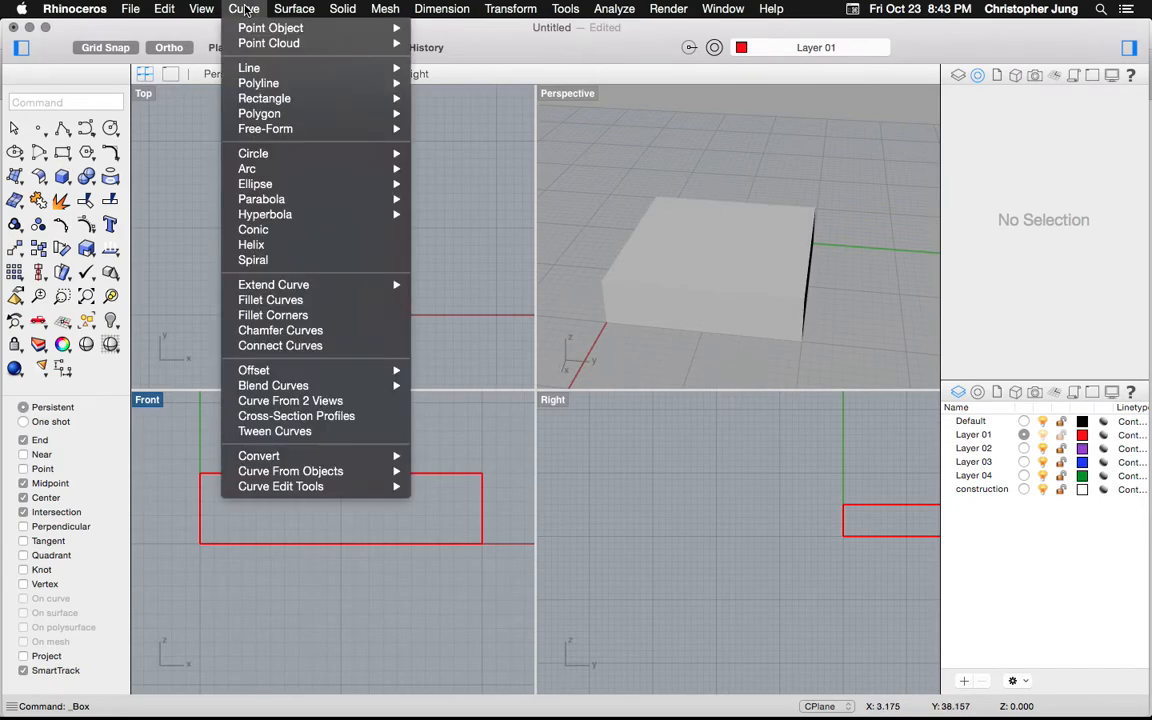
{"action": "mouse_move", "coordinate": [257, 84]}
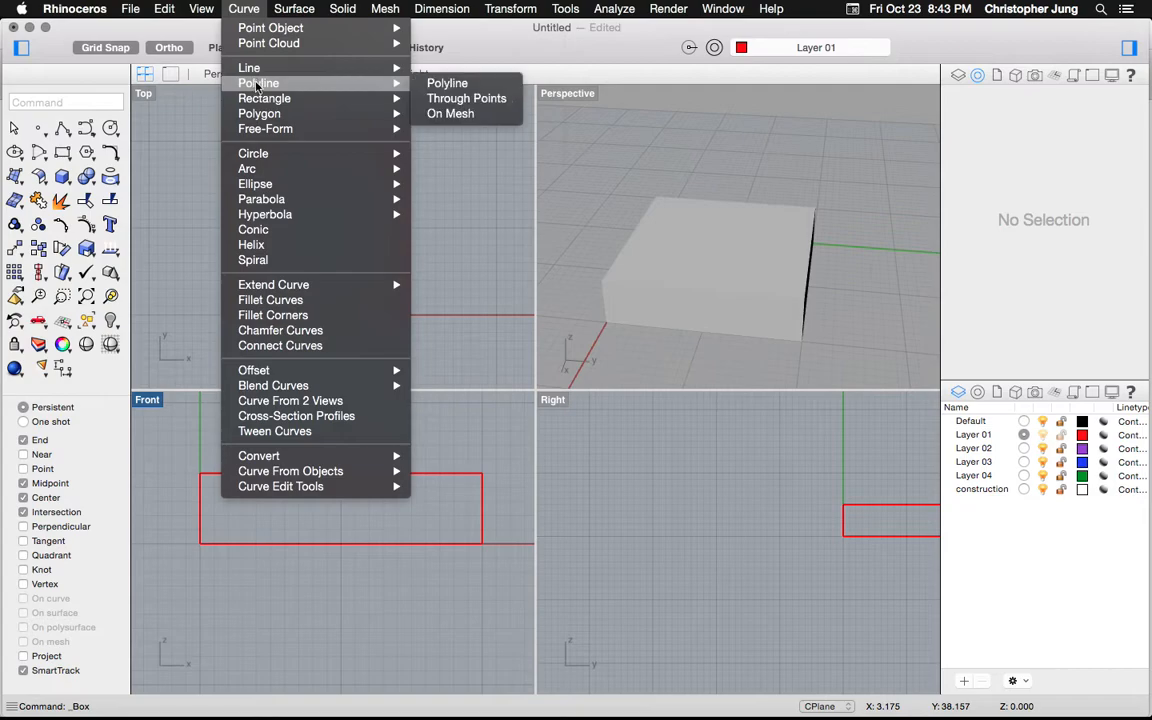
{"action": "left_click", "coordinate": [447, 83]}
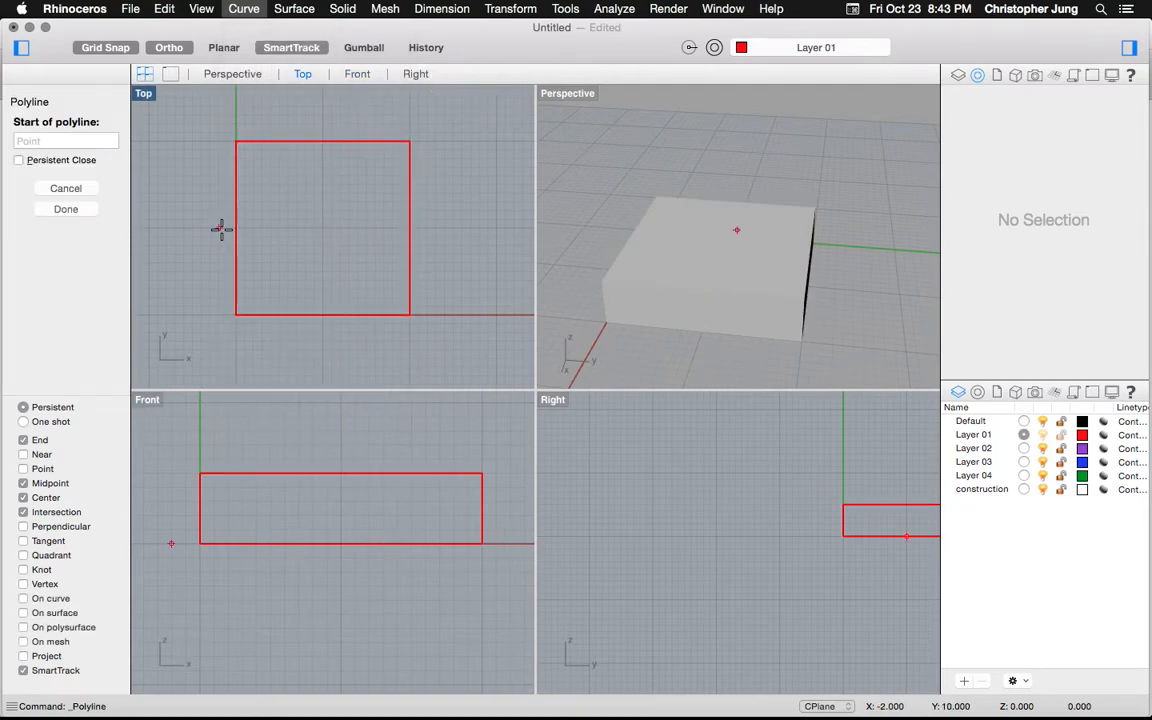
{"action": "scroll", "coordinate": [278, 190], "scroll_direction": "up", "scroll_amount": 5}
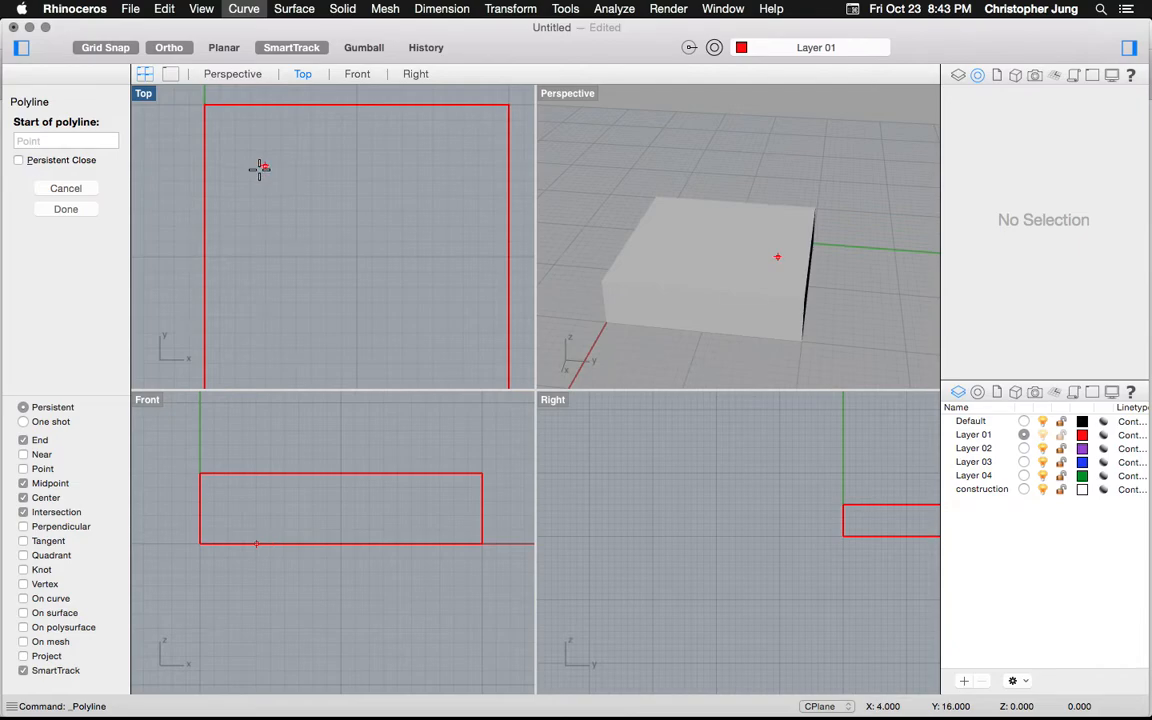
{"action": "left_click", "coordinate": [258, 147]}
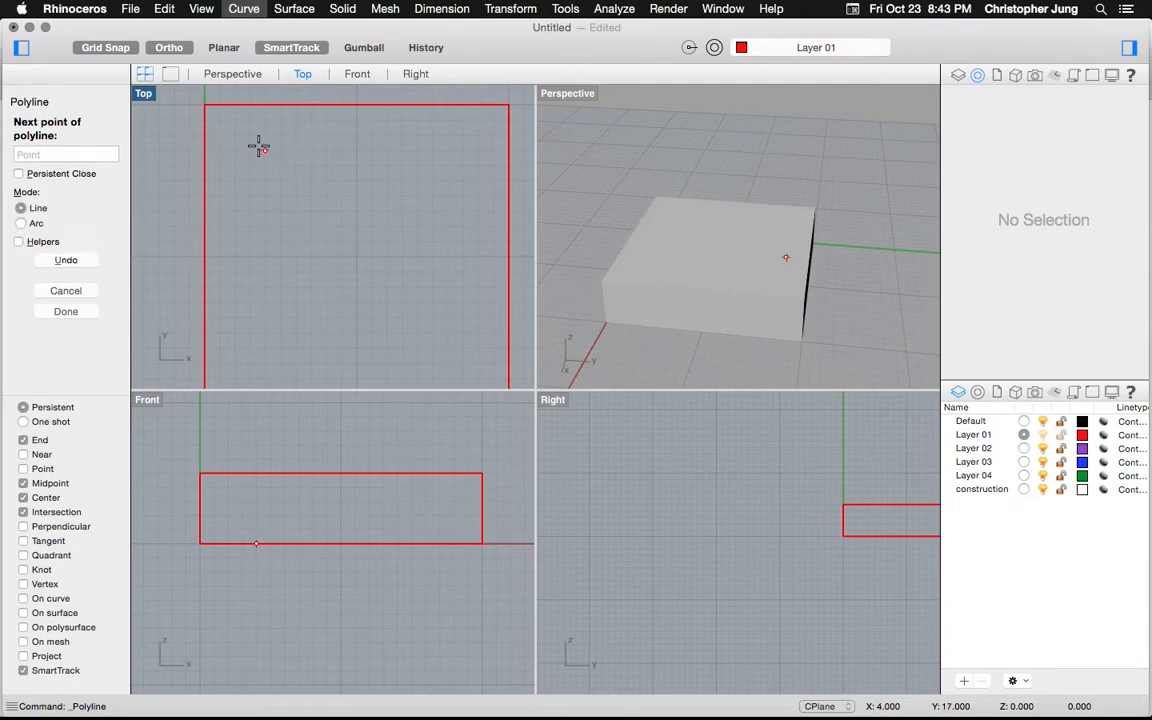
{"action": "left_click", "coordinate": [265, 198]}
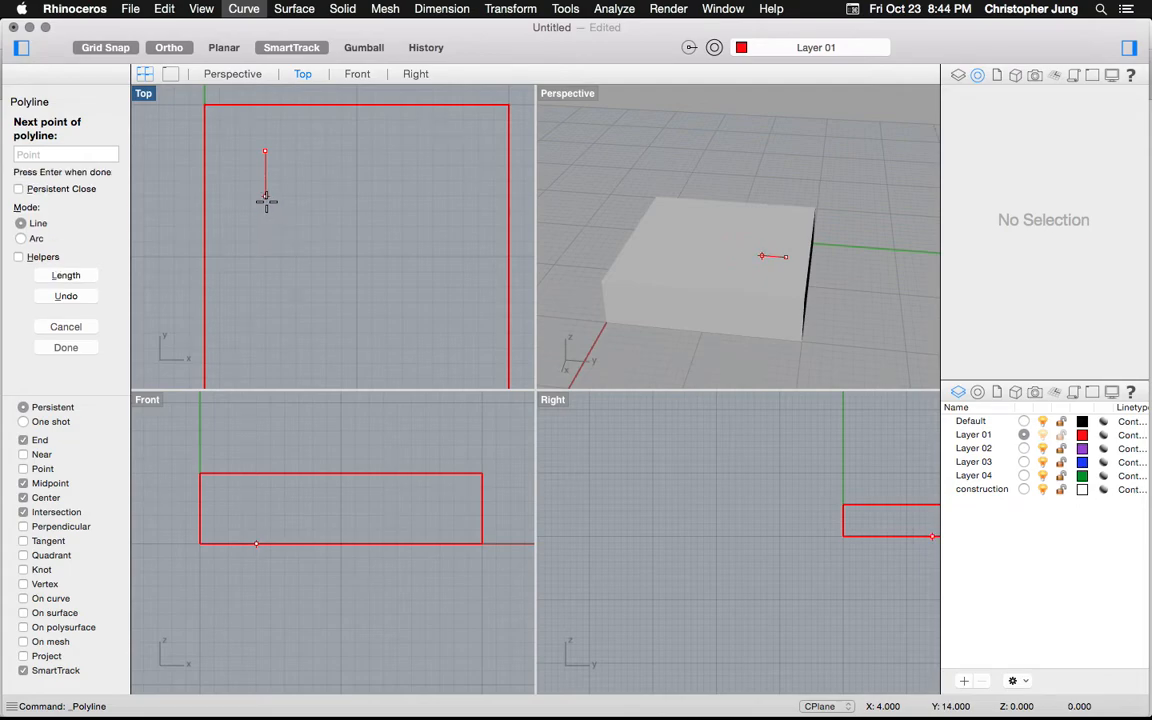
{"action": "left_click", "coordinate": [433, 195]}
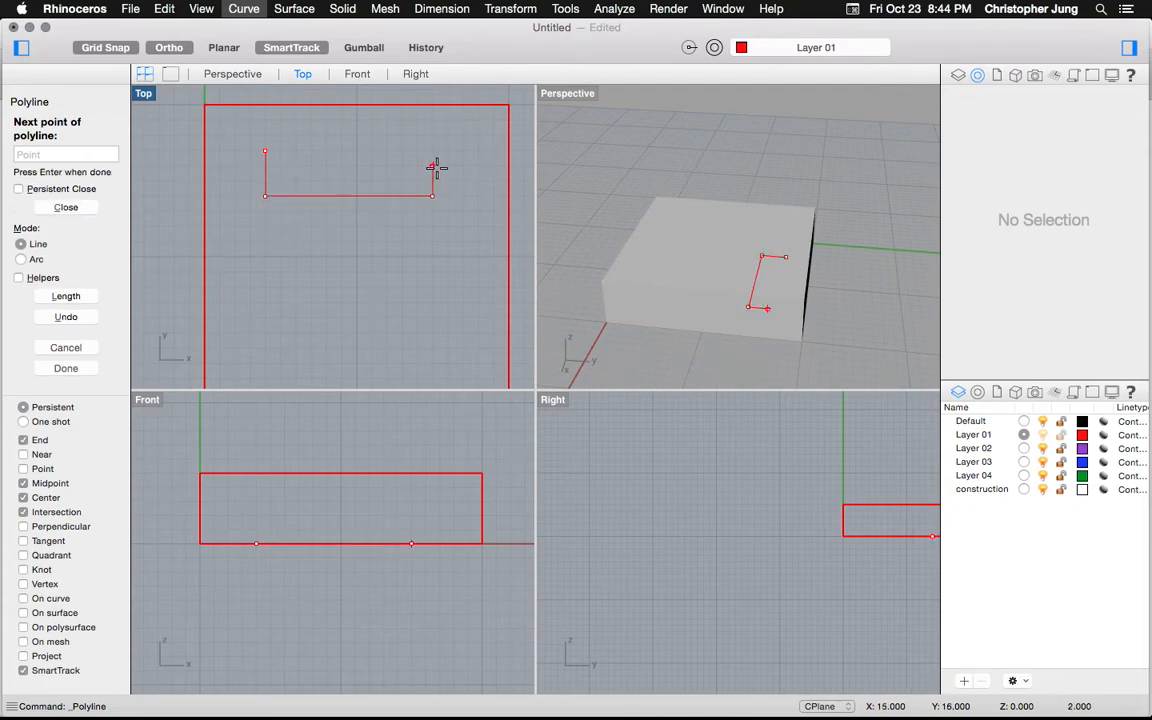
Step: Complete the polyline as a closed stepped outline with a 2-unit-wide raised tab and a 3-unit-wide raised block at Y 17
{"action": "left_click", "coordinate": [433, 166]}
{"action": "left_click", "coordinate": [386, 166]}
{"action": "left_click", "coordinate": [386, 151]}
{"action": "left_click", "coordinate": [356, 151]}
{"action": "left_click", "coordinate": [356, 166]}
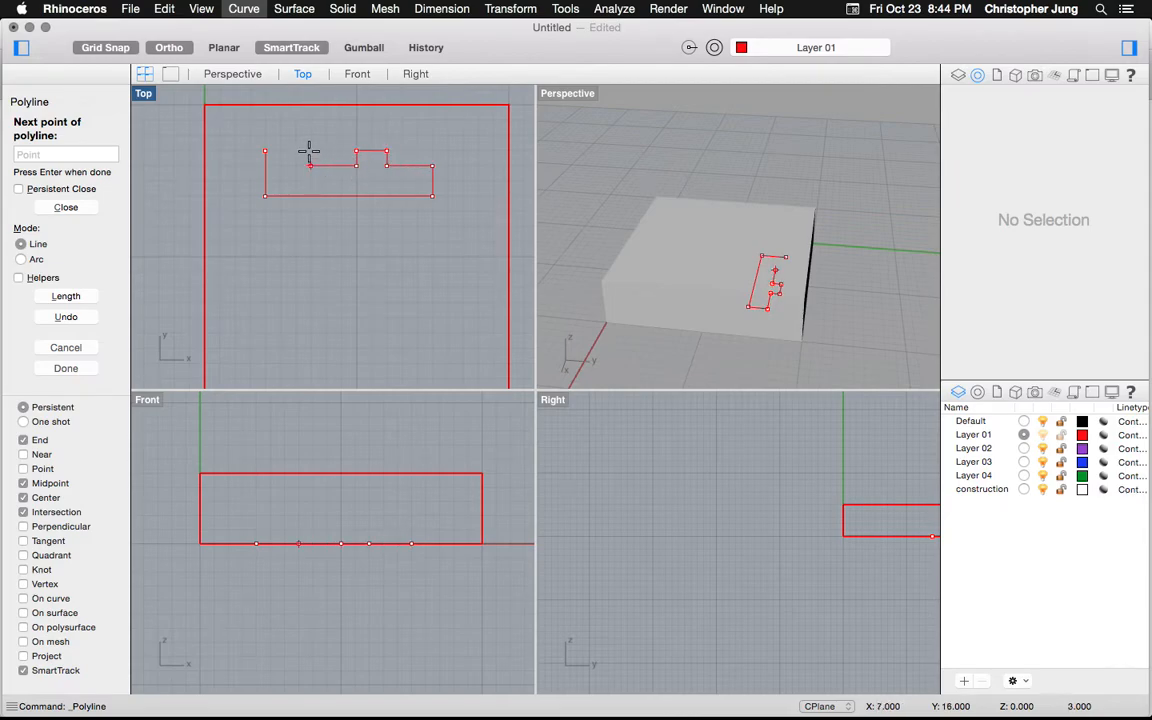
{"action": "left_click", "coordinate": [310, 152]}
{"action": "left_click", "coordinate": [310, 151]}
{"action": "left_click", "coordinate": [265, 151]}
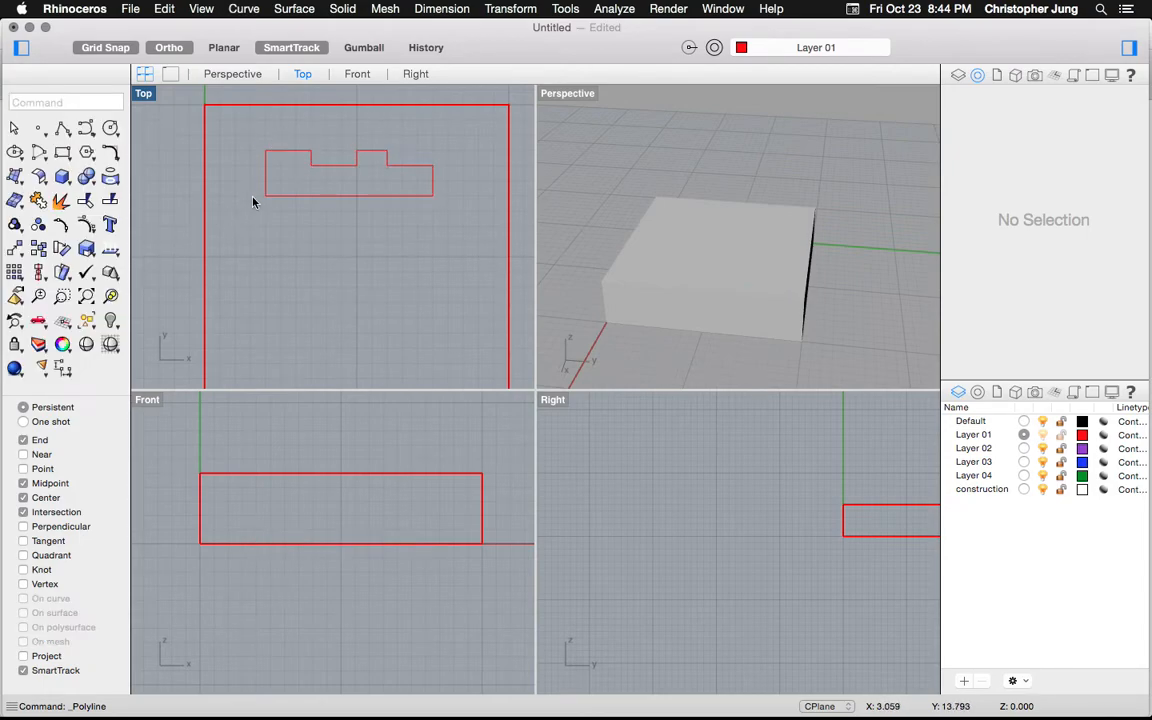
{"action": "left_click", "coordinate": [265, 186]}
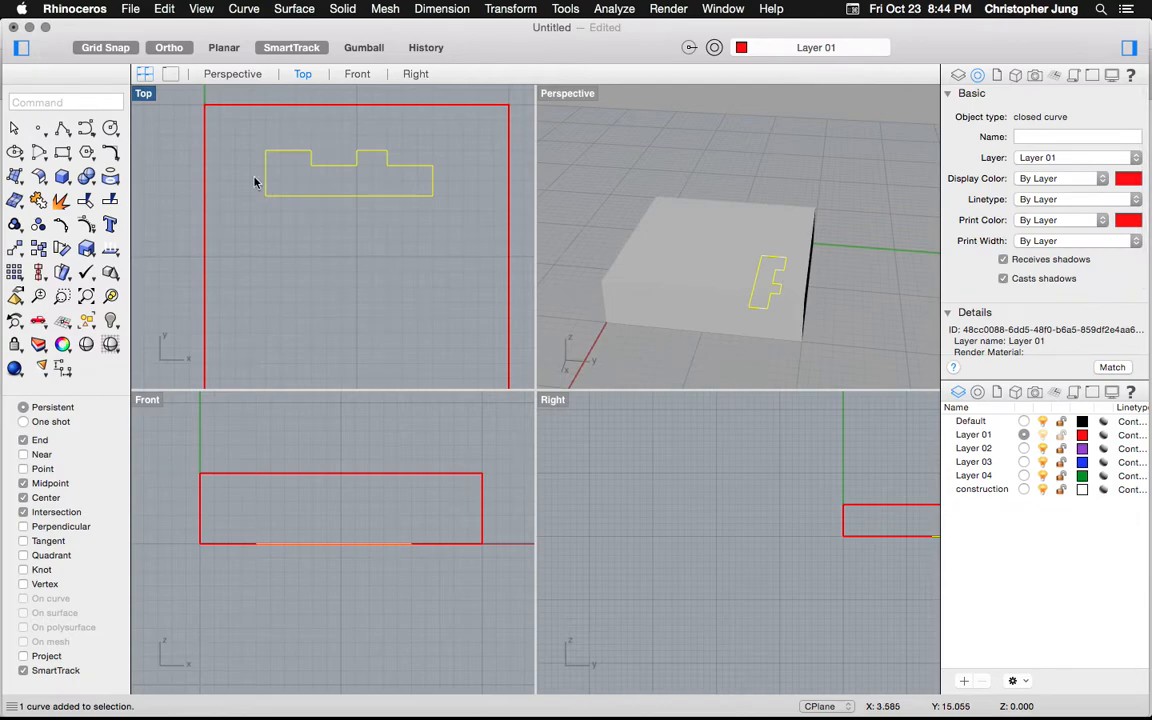
{"action": "left_click", "coordinate": [235, 180]}
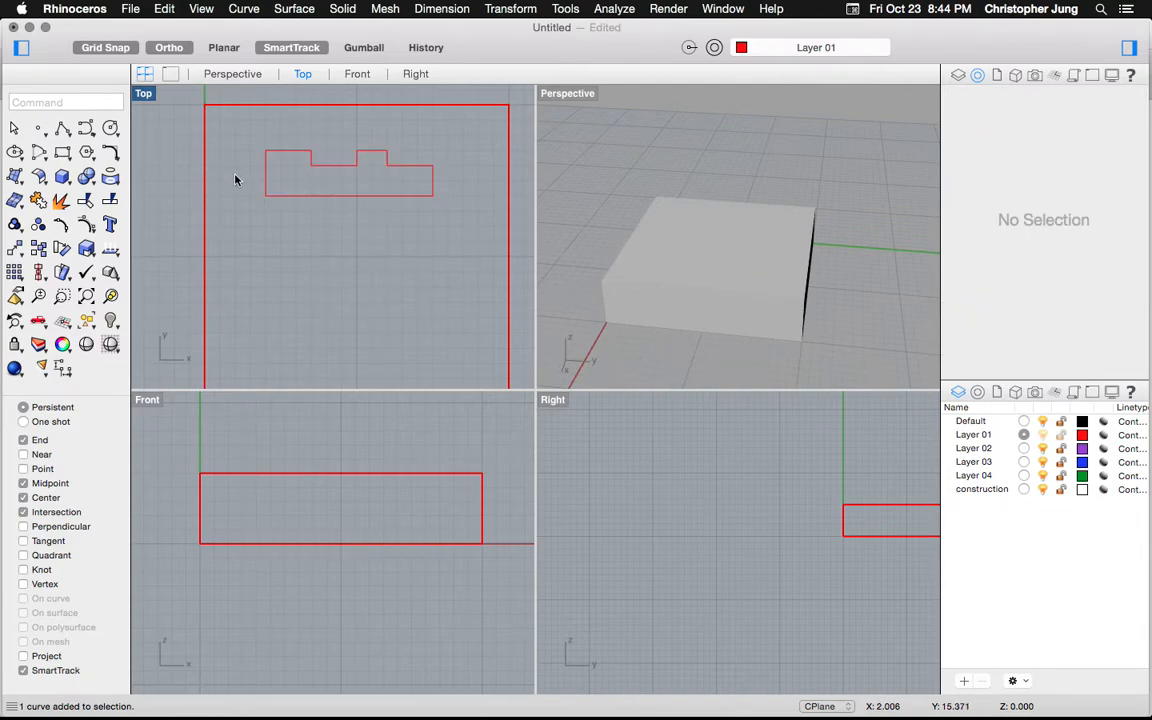
Step: Draw three separate lines below the stepped outline, forming an open U 9 units wide and 3 units high, starting at X 4, Y 9
{"action": "type", "text": "line"}
{"action": "key", "text": "Return"}
{"action": "left_click", "coordinate": [265, 272]}
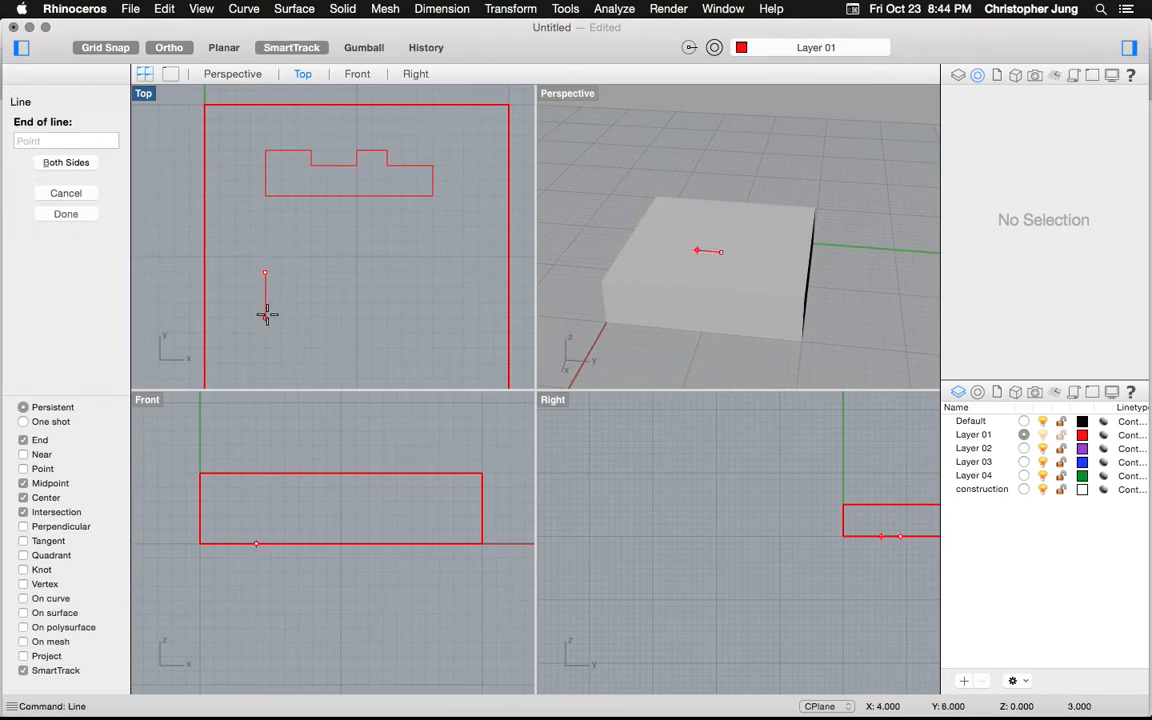
{"action": "left_click", "coordinate": [266, 315]}
{"action": "key", "text": "Return"}
{"action": "left_click", "coordinate": [265, 318]}
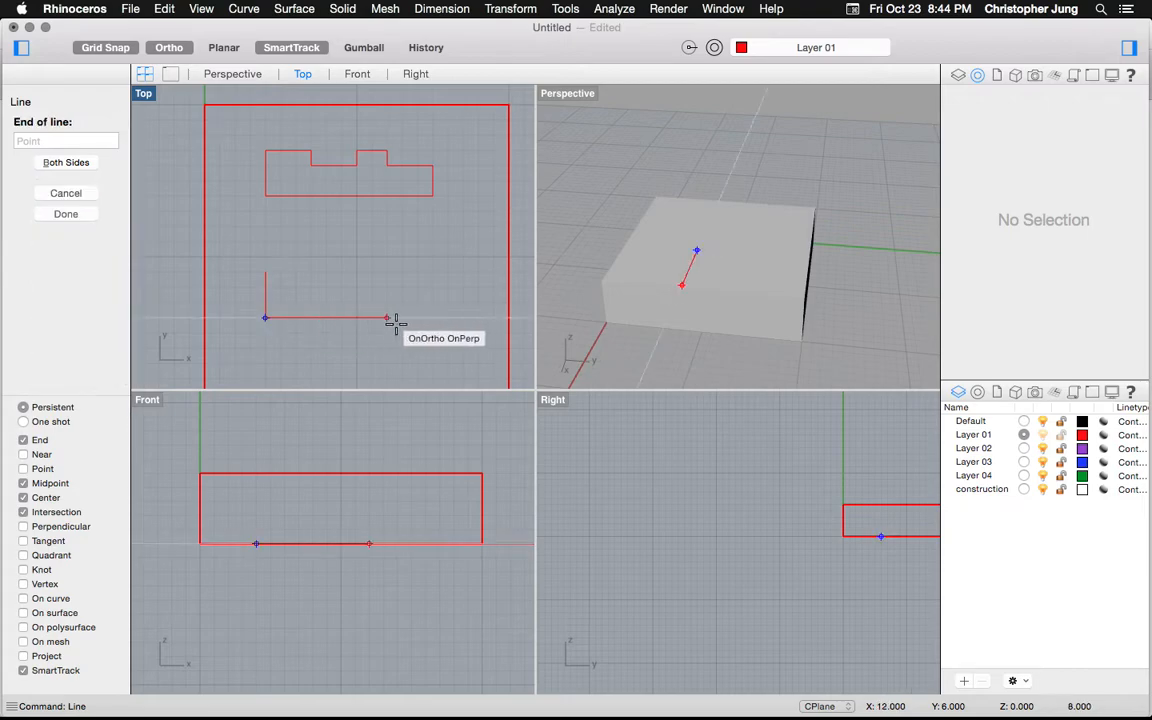
{"action": "left_click", "coordinate": [402, 319]}
{"action": "key", "text": "Return"}
{"action": "left_click", "coordinate": [402, 318]}
{"action": "left_click", "coordinate": [402, 271]}
Step: Draw lines from the U's upper-right end: 4 units inward along Y 9, followed by a notch 1 unit wide and 1 unit deep
{"action": "key", "text": "Return"}
{"action": "left_click", "coordinate": [403, 271]}
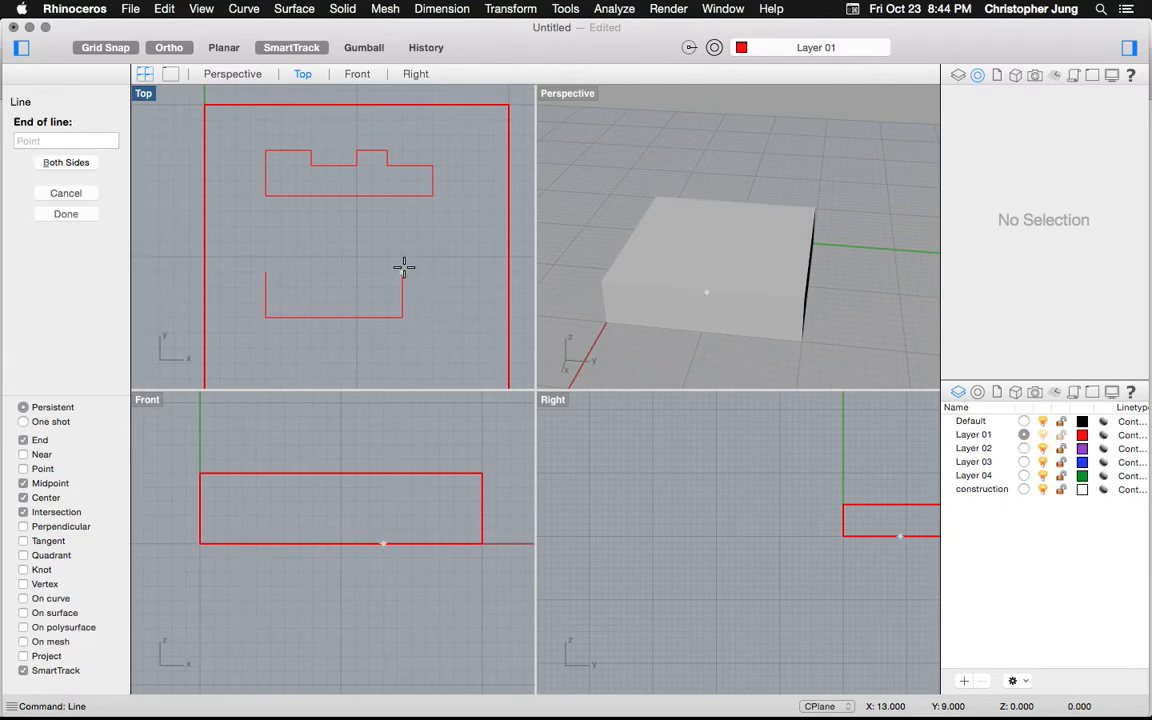
{"action": "left_click", "coordinate": [340, 272]}
{"action": "key", "text": "Return"}
{"action": "left_click", "coordinate": [338, 272]}
{"action": "left_click", "coordinate": [340, 288]}
{"action": "key", "text": "Return"}
{"action": "left_click", "coordinate": [340, 288]}
{"action": "left_click", "coordinate": [321, 288]}
{"action": "key", "text": "Return"}
{"action": "left_click", "coordinate": [321, 288]}
{"action": "left_click", "coordinate": [322, 272]}
Step: Close the lower outline with a line from the notch's upper-left corner to the left side's upper end
{"action": "key", "text": "Return"}
{"action": "left_click", "coordinate": [324, 278]}
{"action": "left_click", "coordinate": [324, 276]}
{"action": "key", "text": "Return"}
{"action": "left_click", "coordinate": [322, 272]}
{"action": "left_click", "coordinate": [268, 272]}
{"action": "key", "text": "Return"}
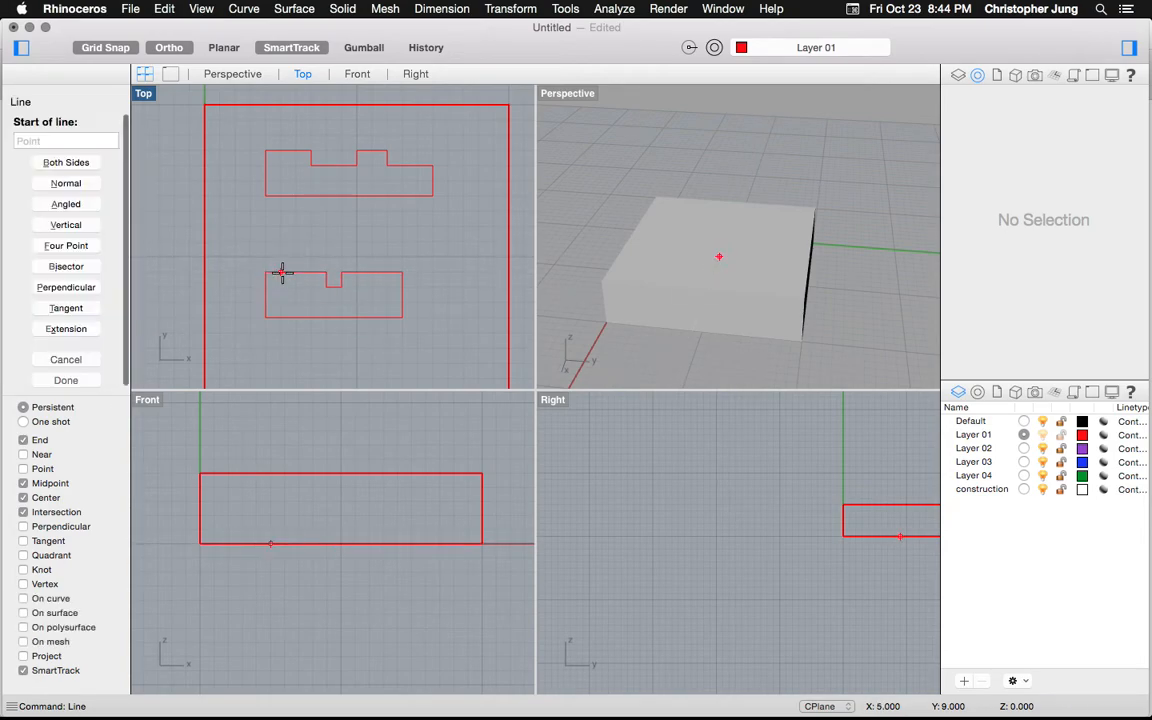
{"action": "key", "text": "Escape"}
Step: Join all the separate lines of the lower notched outline into a single closed curve
{"action": "left_click", "coordinate": [266, 290]}
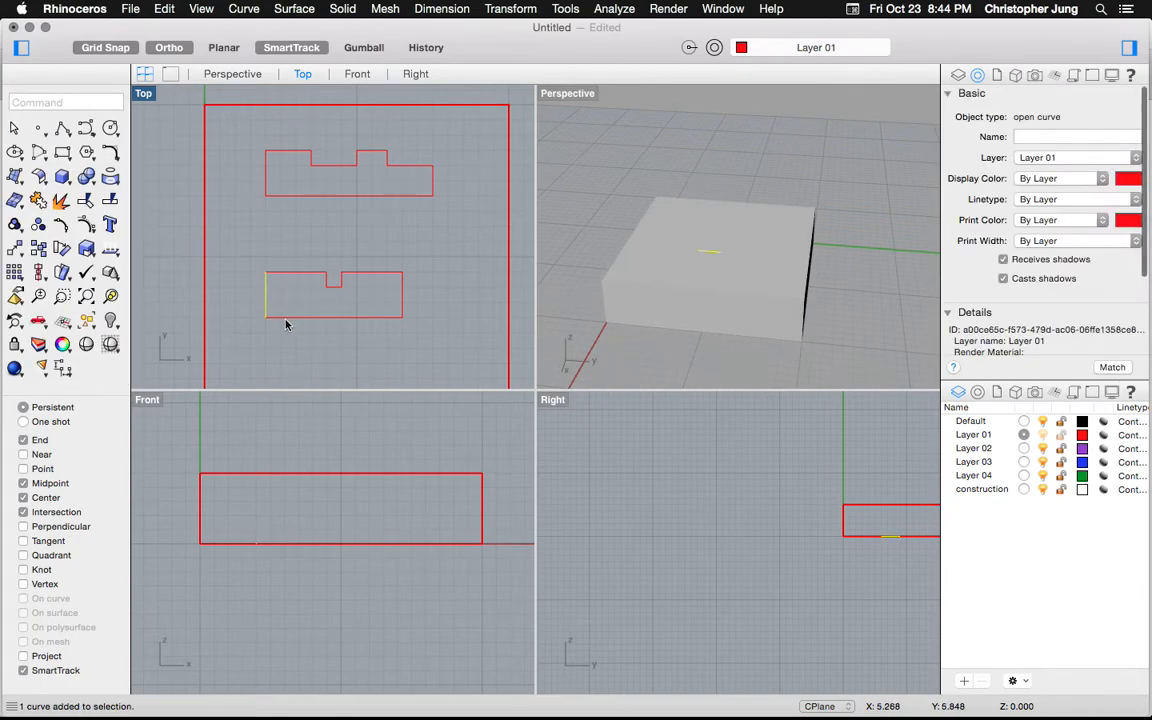
{"action": "left_click", "coordinate": [290, 317]}
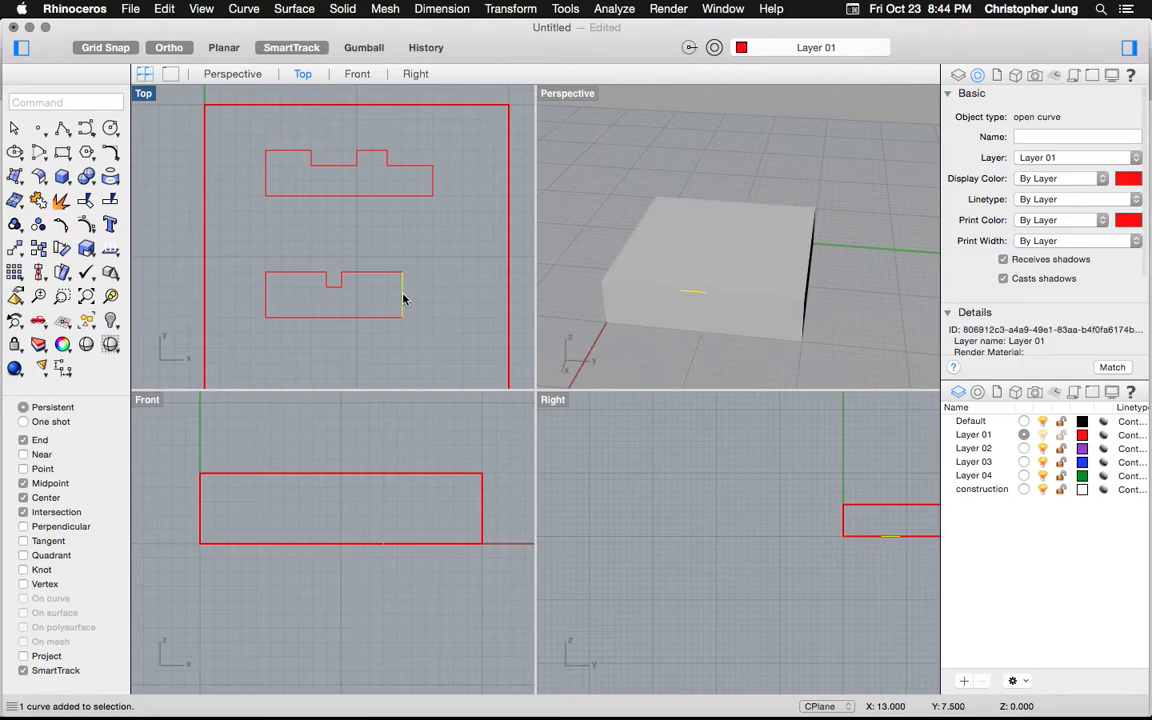
{"action": "left_click", "coordinate": [447, 298]}
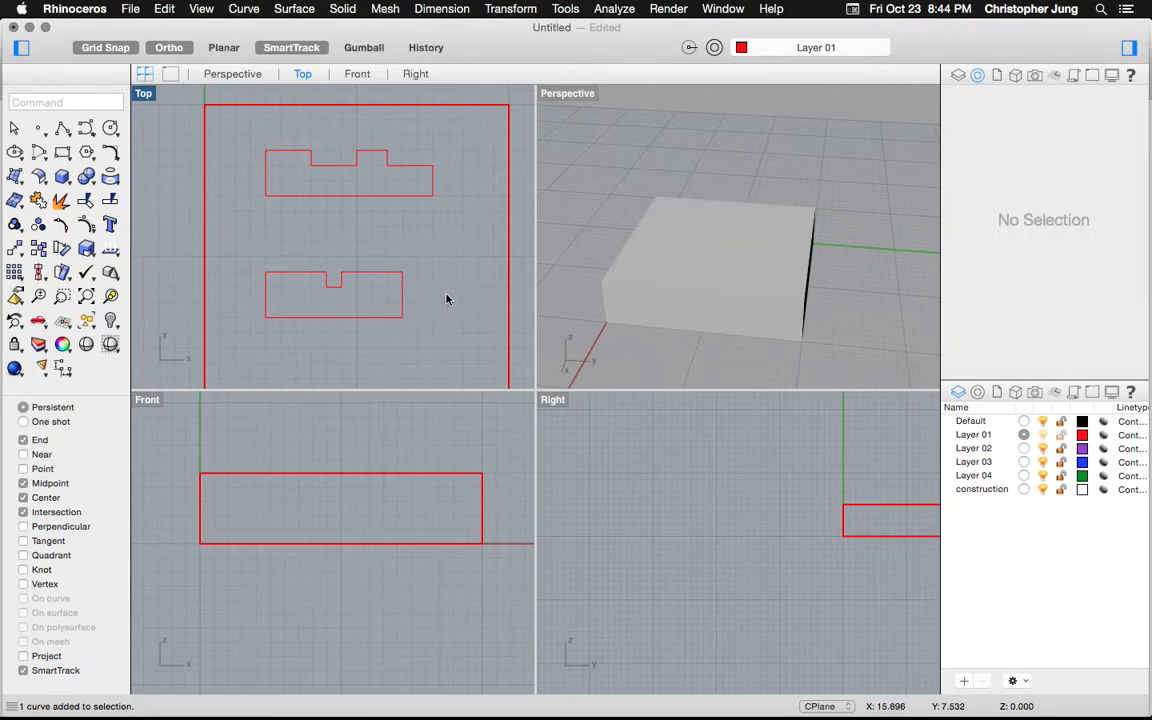
{"action": "type", "text": "Join"}
{"action": "key", "text": "Return"}
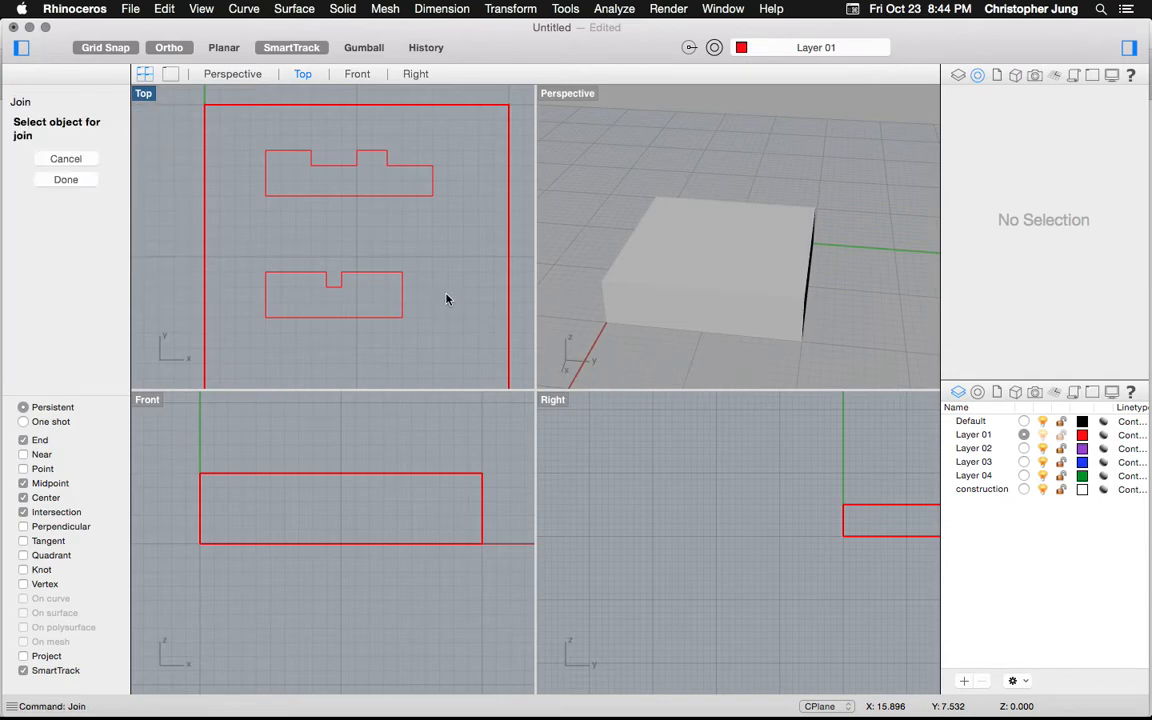
{"action": "left_click", "coordinate": [296, 273]}
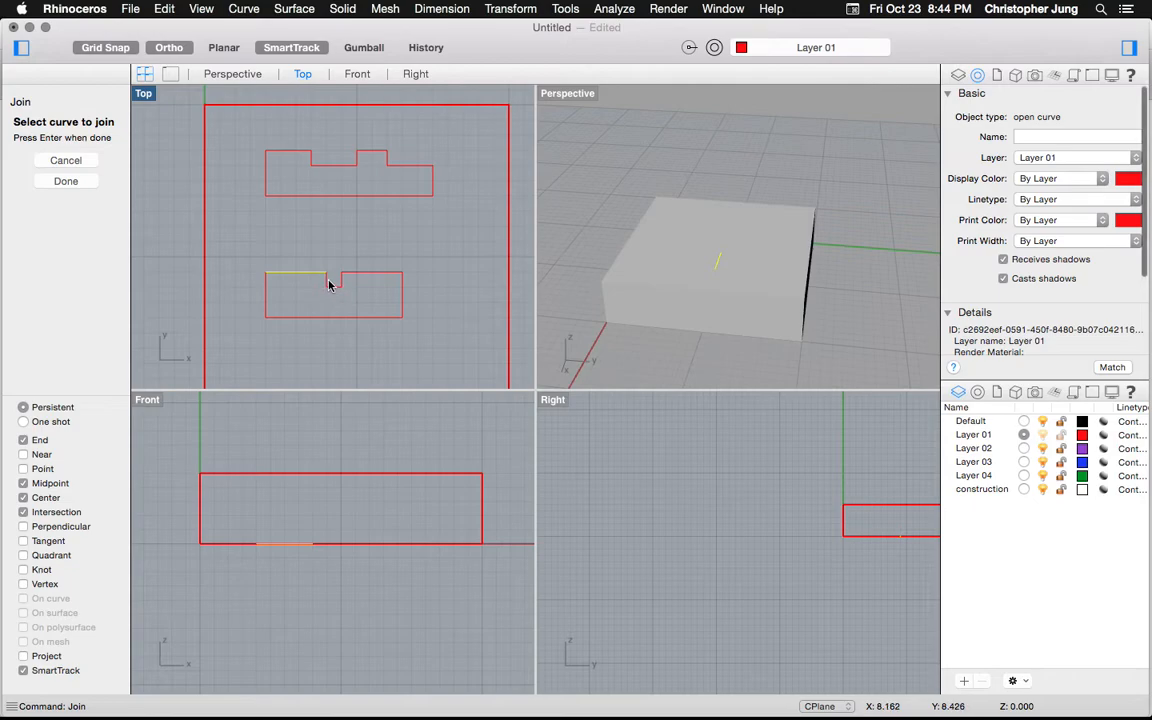
{"action": "left_click", "coordinate": [340, 283]}
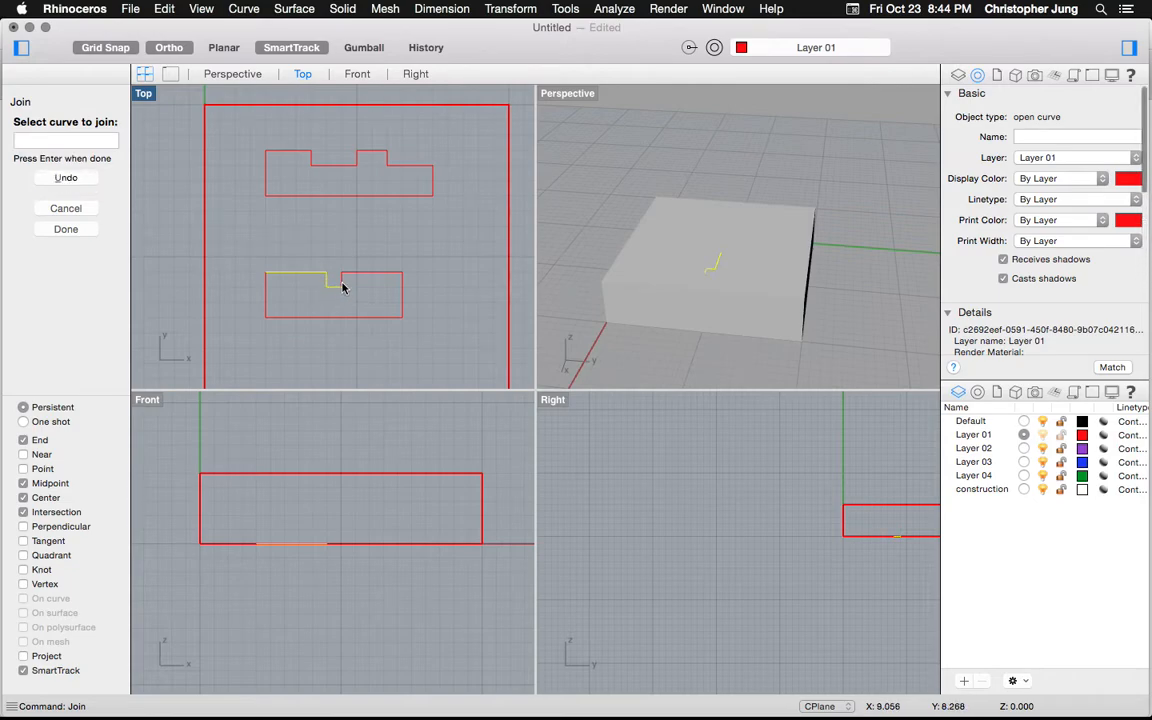
{"action": "left_click", "coordinate": [354, 273]}
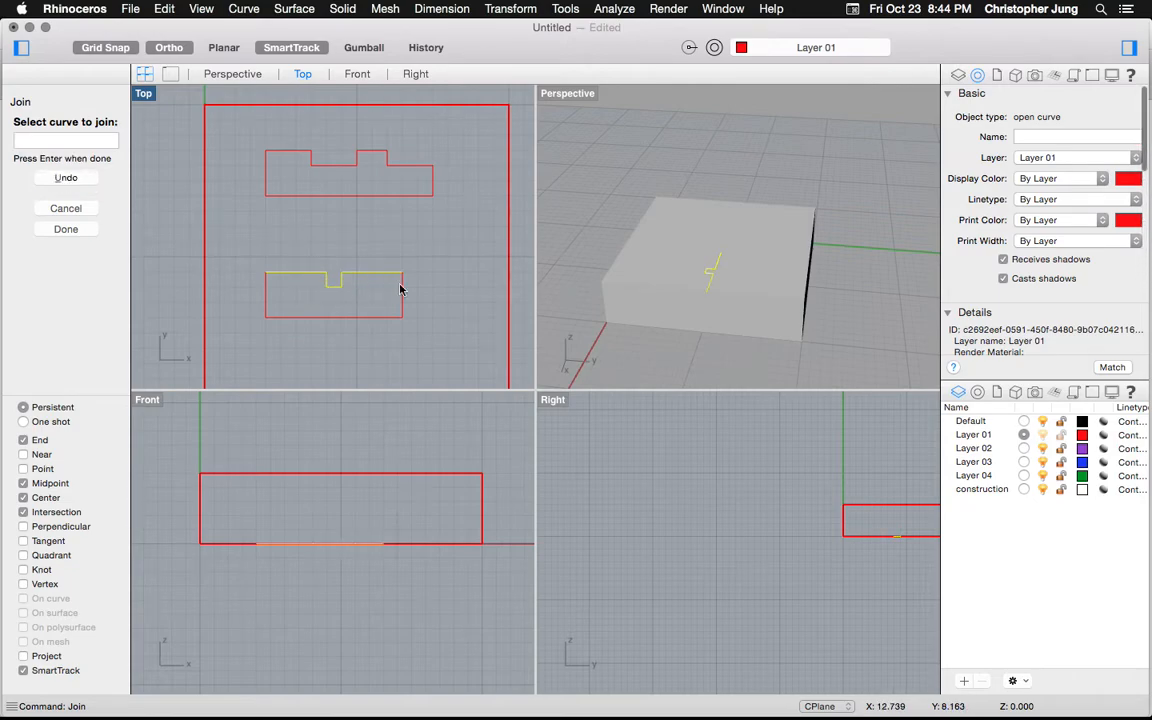
{"action": "left_click", "coordinate": [402, 287]}
{"action": "left_click", "coordinate": [378, 318]}
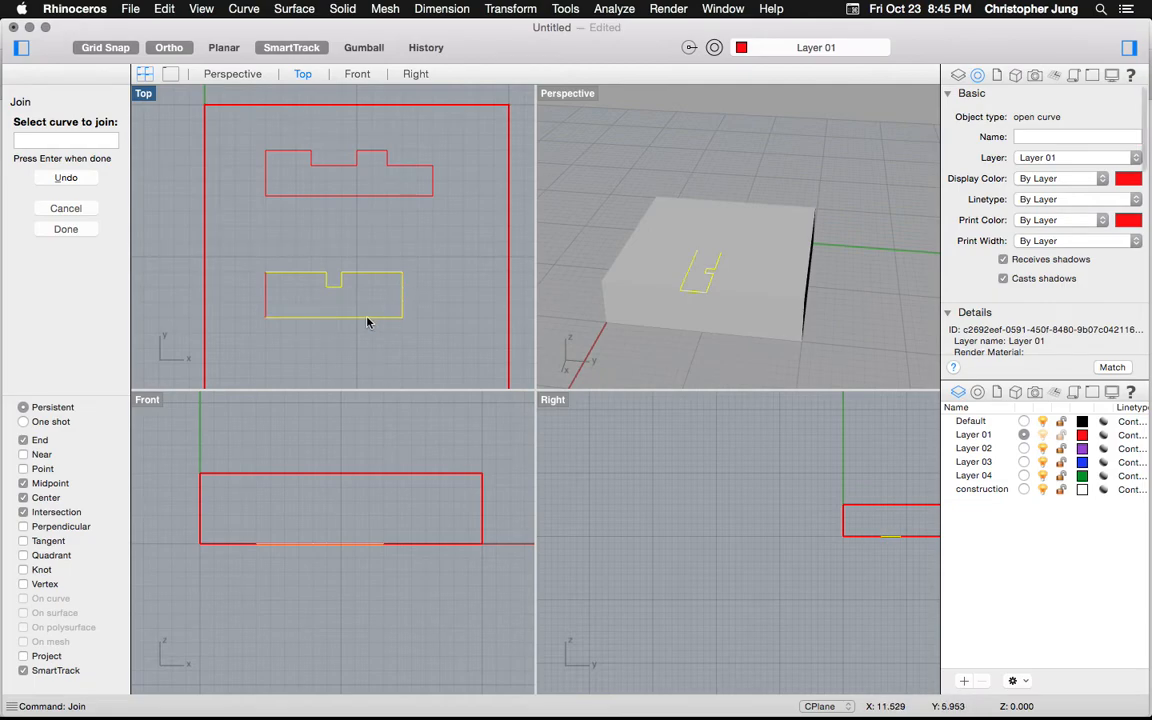
{"action": "left_click", "coordinate": [266, 310]}
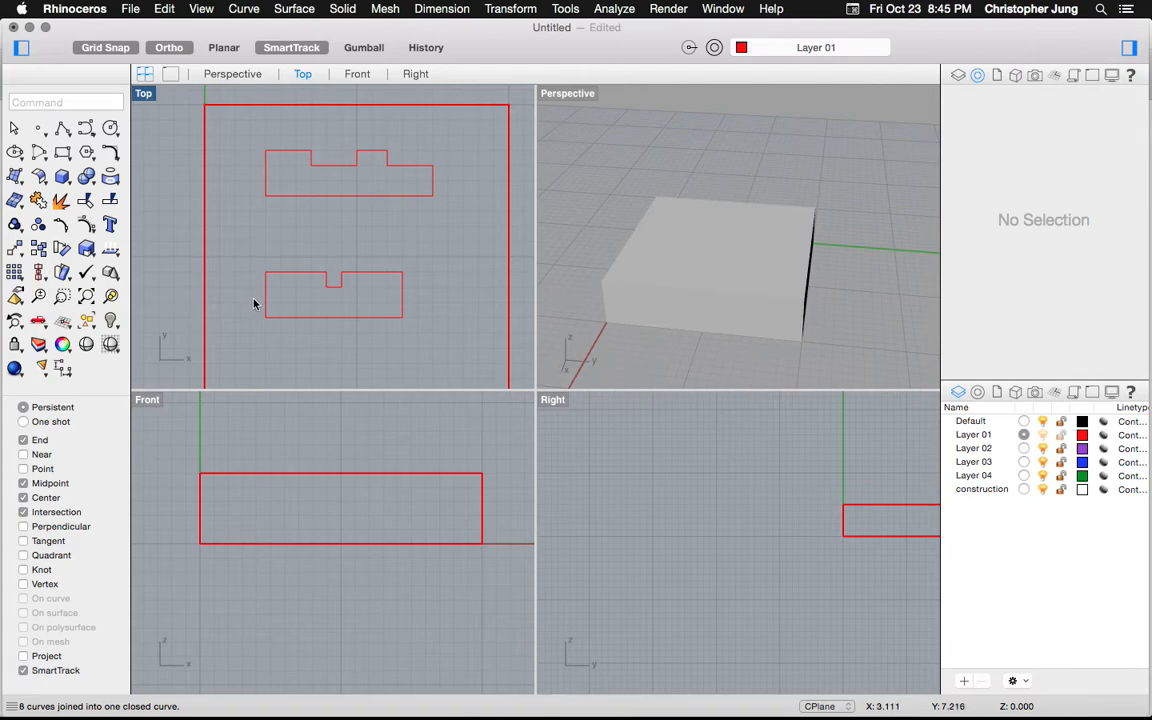
{"action": "left_click", "coordinate": [266, 303]}
{"action": "left_click", "coordinate": [240, 305]}
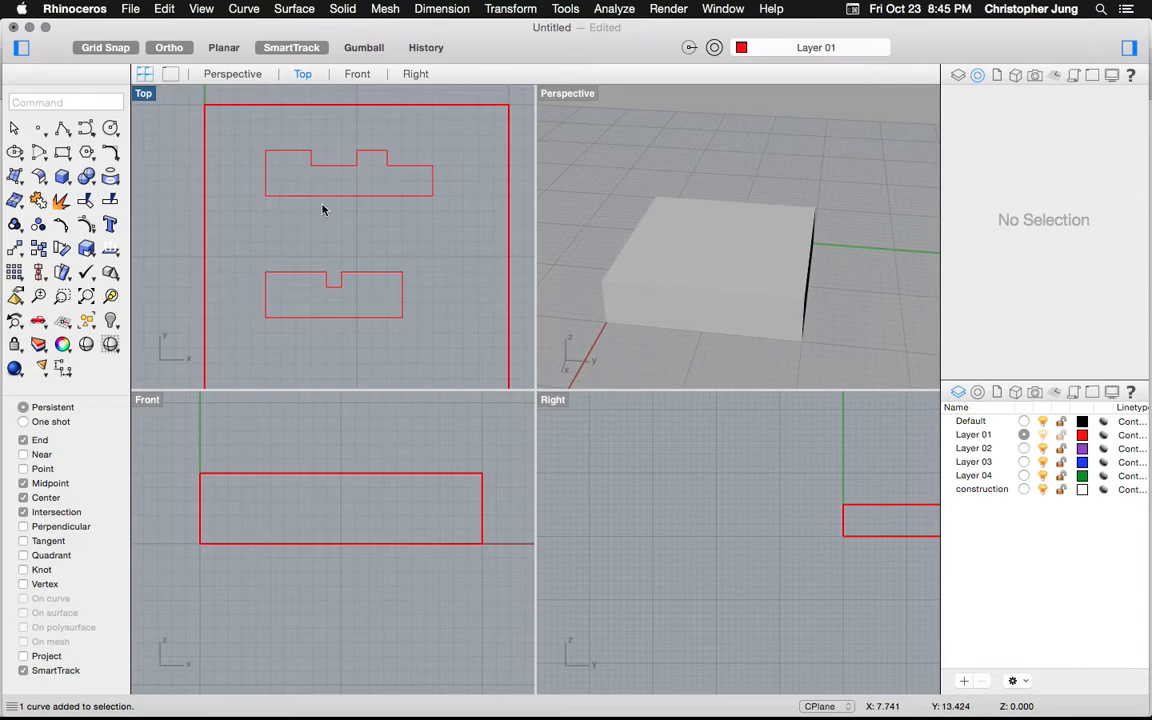
Step: Cut a hole through the box with MakeHole, using the upper stepped outline and a depth point 7 units up, normal to the curve
{"action": "left_click", "coordinate": [342, 9]}
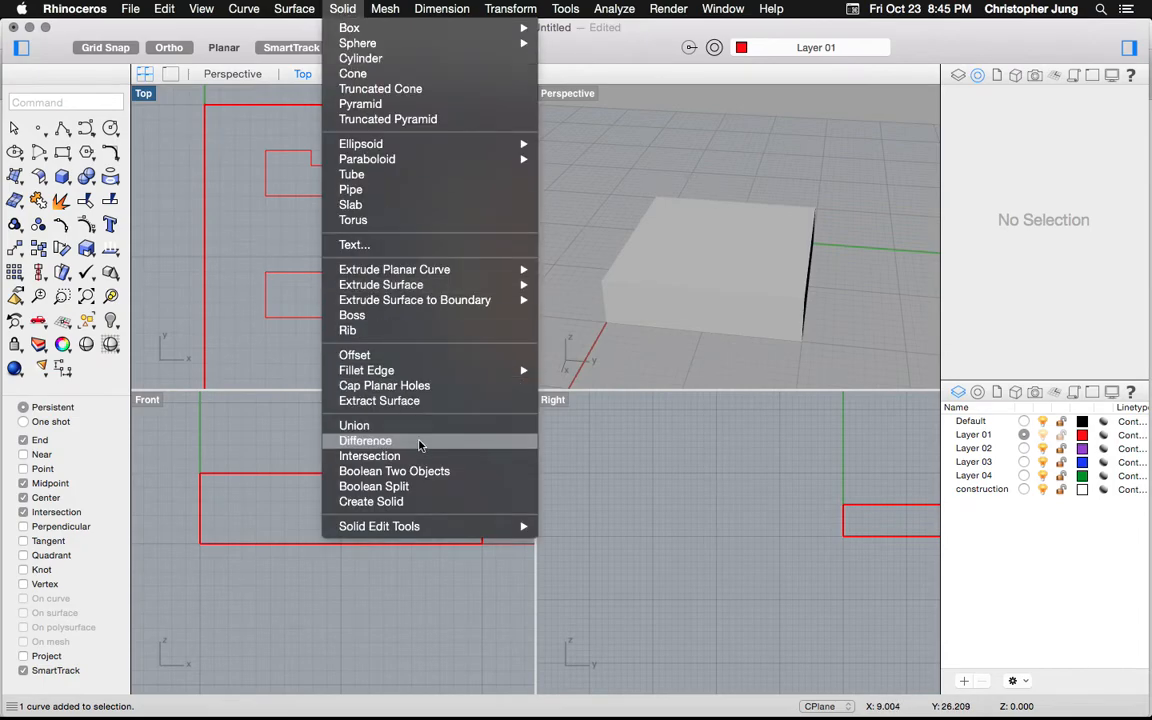
{"action": "mouse_move", "coordinate": [436, 527]}
{"action": "mouse_move", "coordinate": [585, 582]}
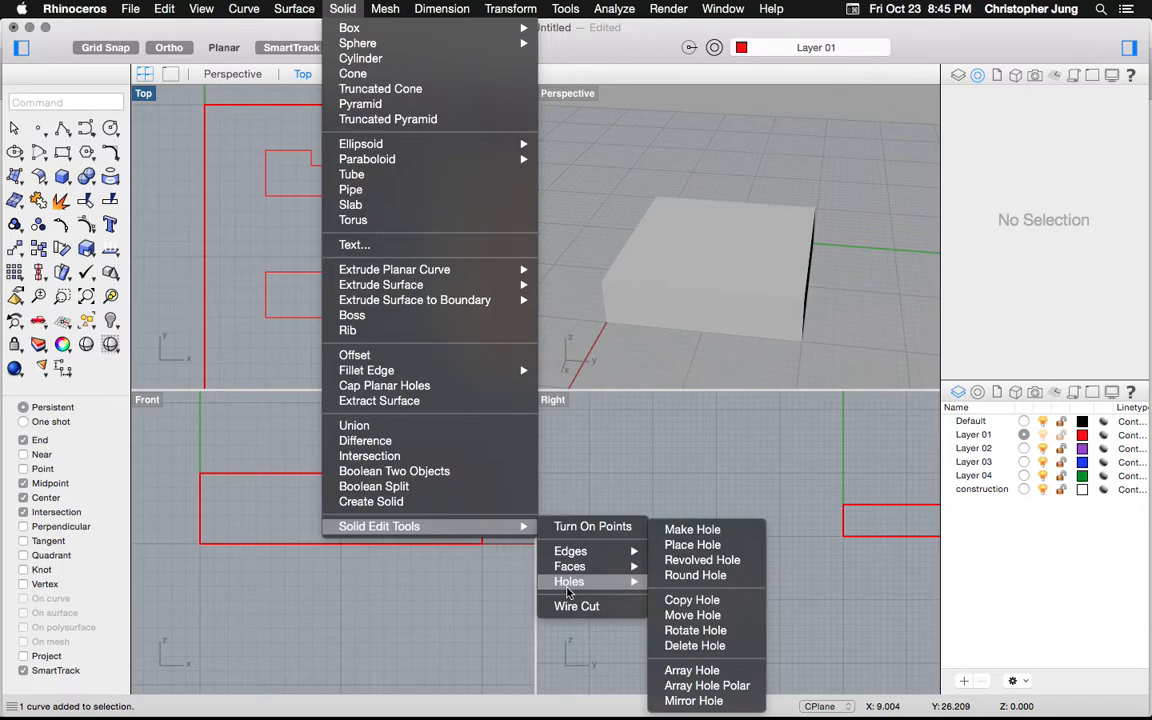
{"action": "left_click", "coordinate": [688, 530]}
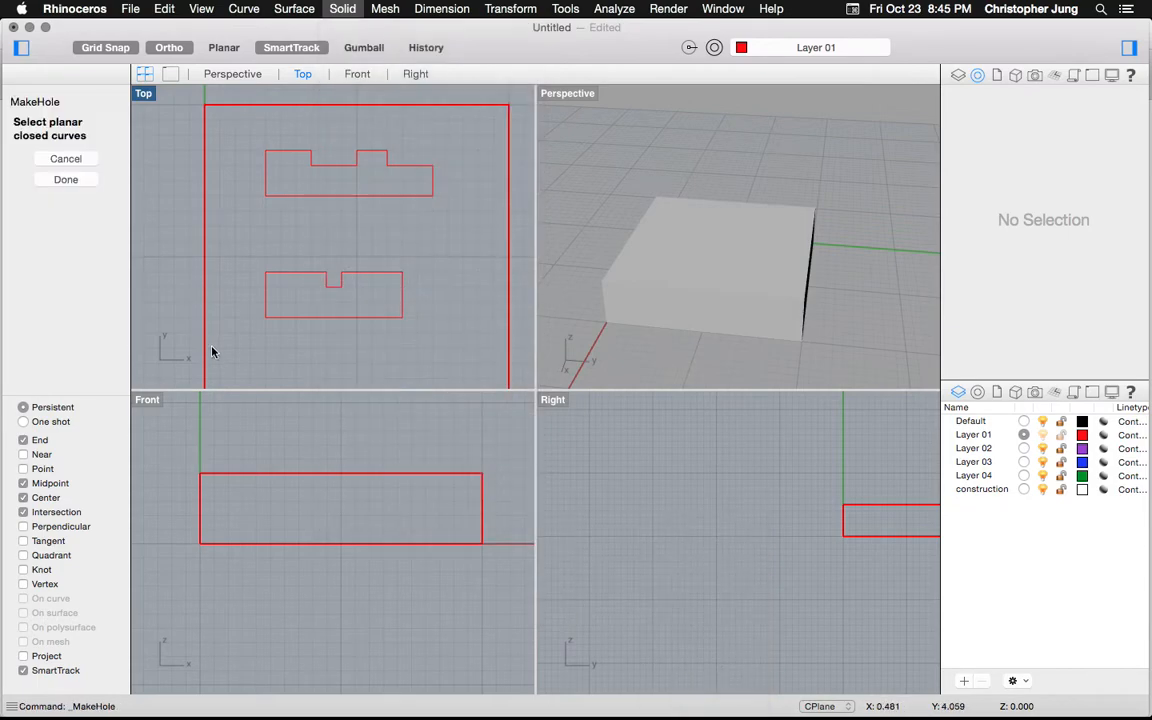
{"action": "left_click", "coordinate": [265, 182]}
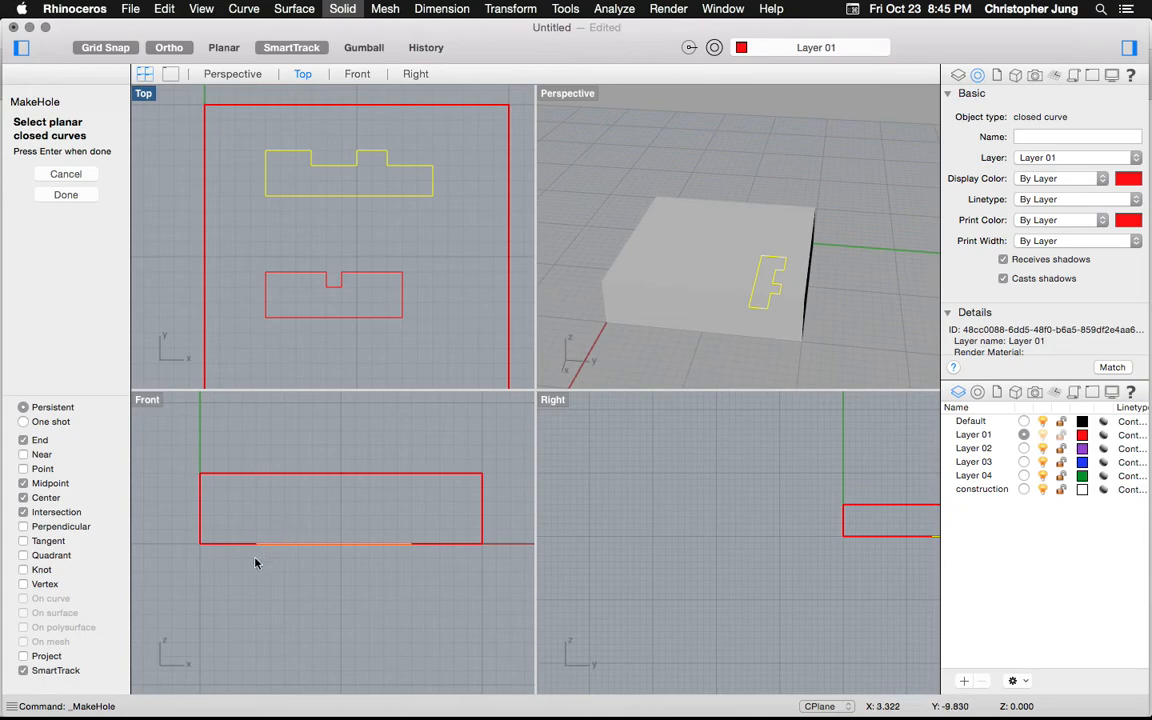
{"action": "key", "text": "Return"}
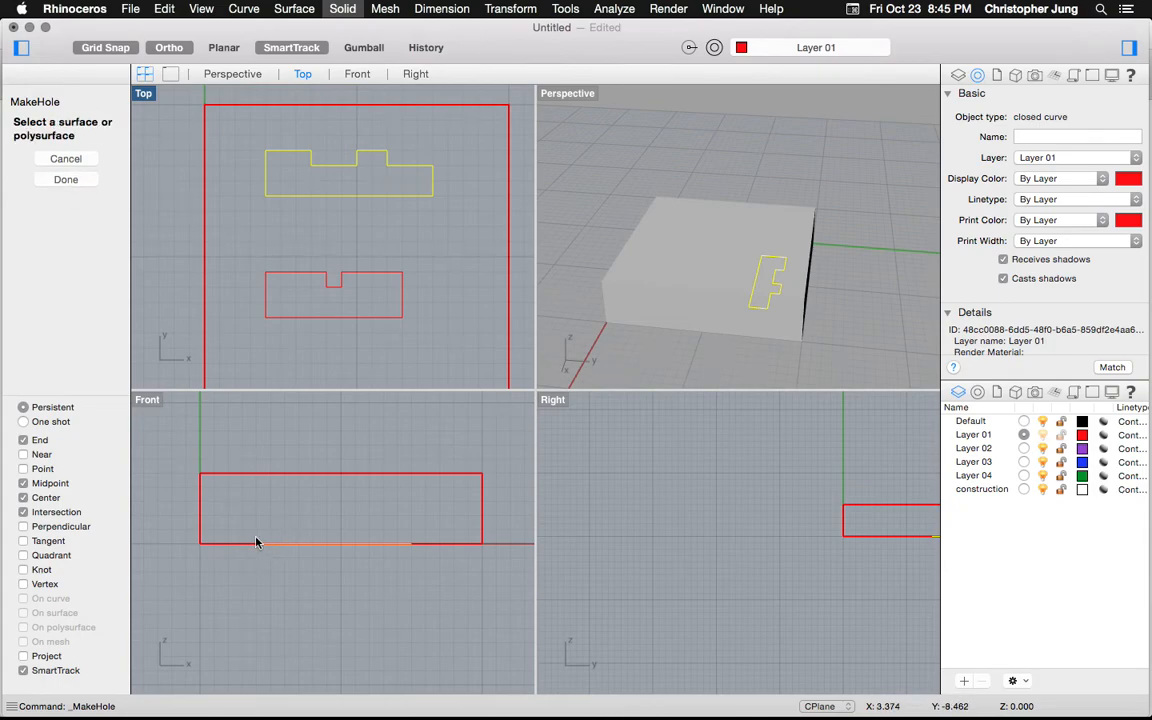
{"action": "left_click", "coordinate": [661, 247]}
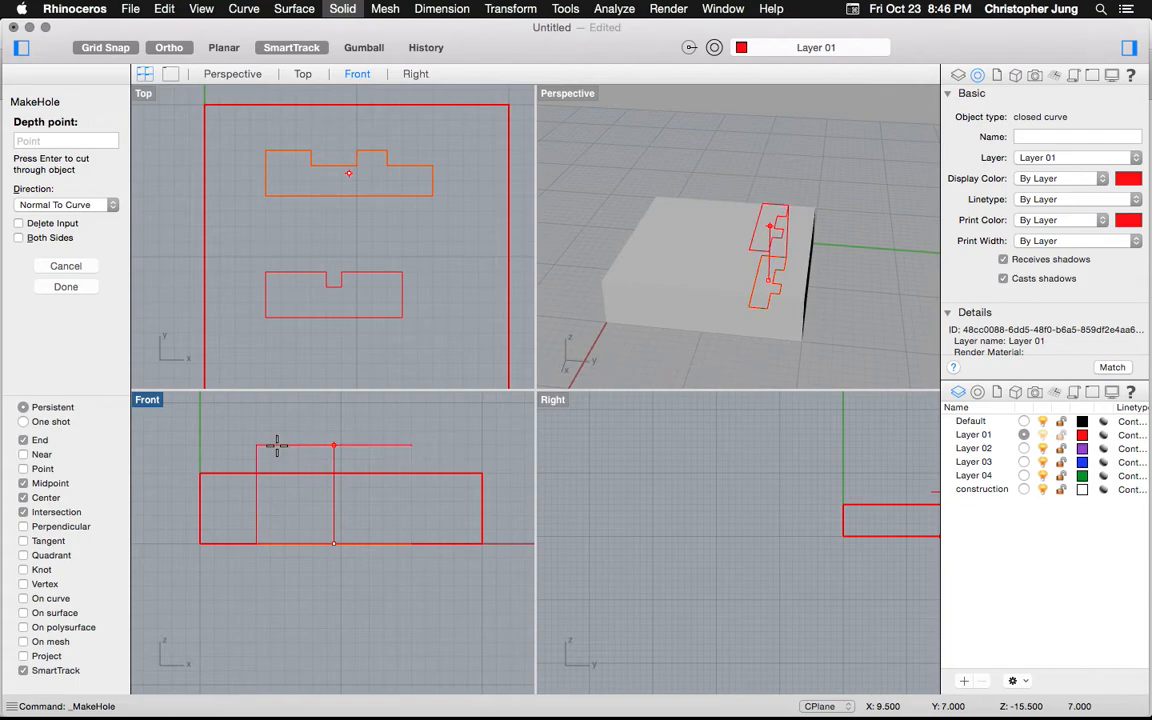
{"action": "left_click", "coordinate": [277, 447]}
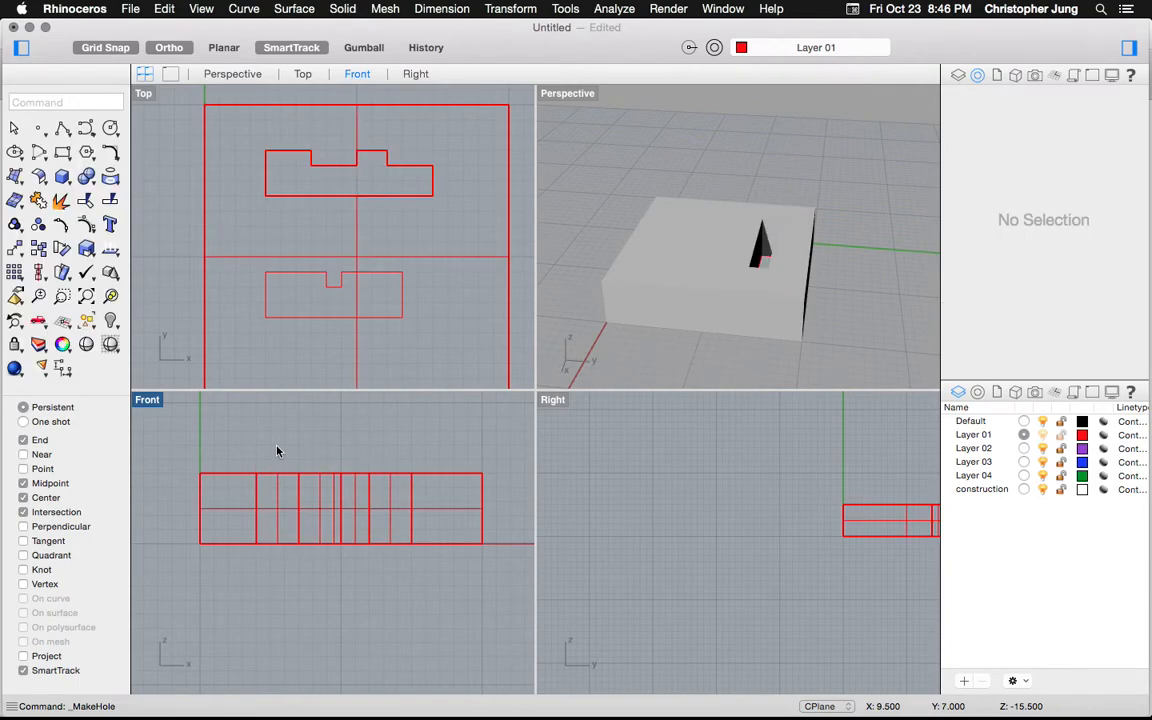
Step: Undo the last hole and move both closed outlines to the construction layer
{"action": "right_click_drag", "start_coordinate": [777, 304], "coordinate": [777, 304]}
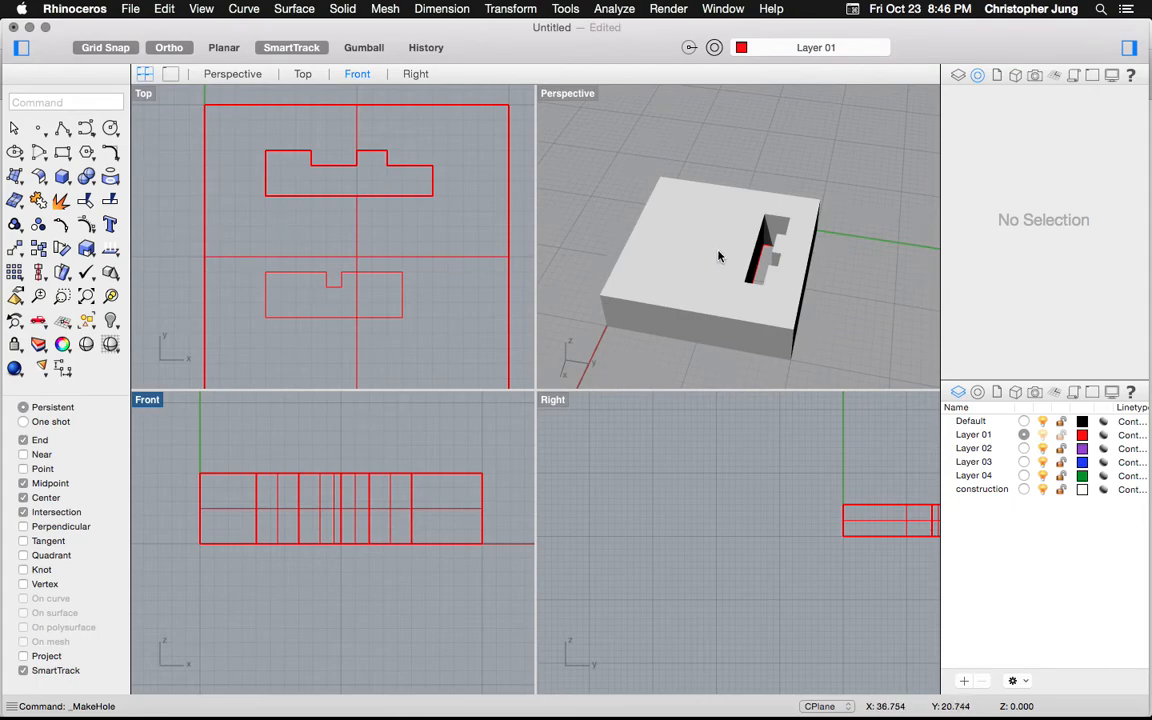
{"action": "key", "text": "super+z"}
{"action": "left_click_drag", "start_coordinate": [242, 138], "coordinate": [452, 358]}
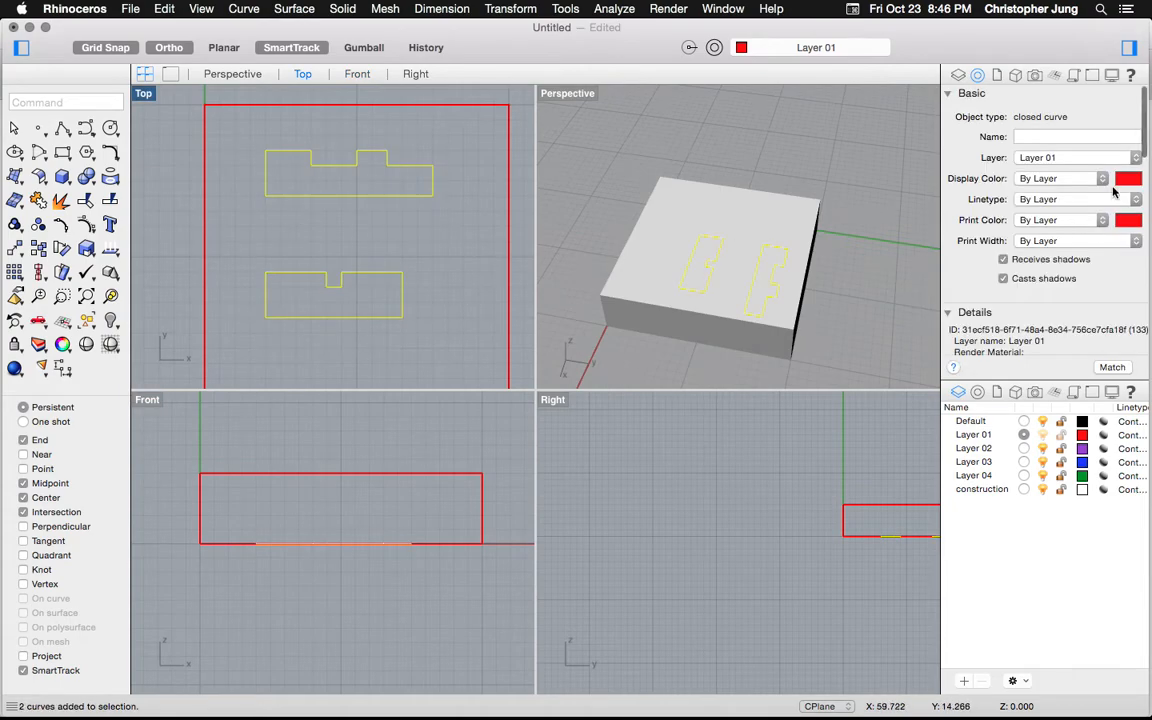
{"action": "left_click", "coordinate": [1068, 157]}
{"action": "left_click", "coordinate": [1024, 209]}
{"action": "left_click", "coordinate": [410, 245]}
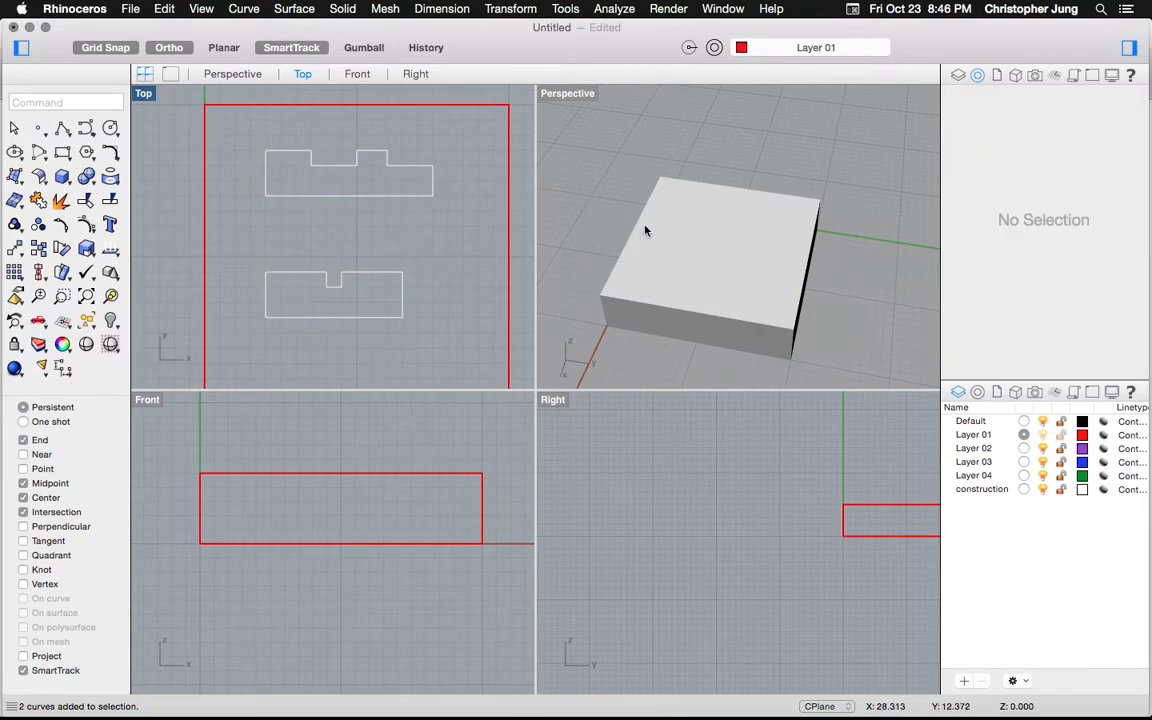
Step: Explode the box into separate surfaces and select its top and one side face individually to inspect them
{"action": "left_click", "coordinate": [663, 244]}
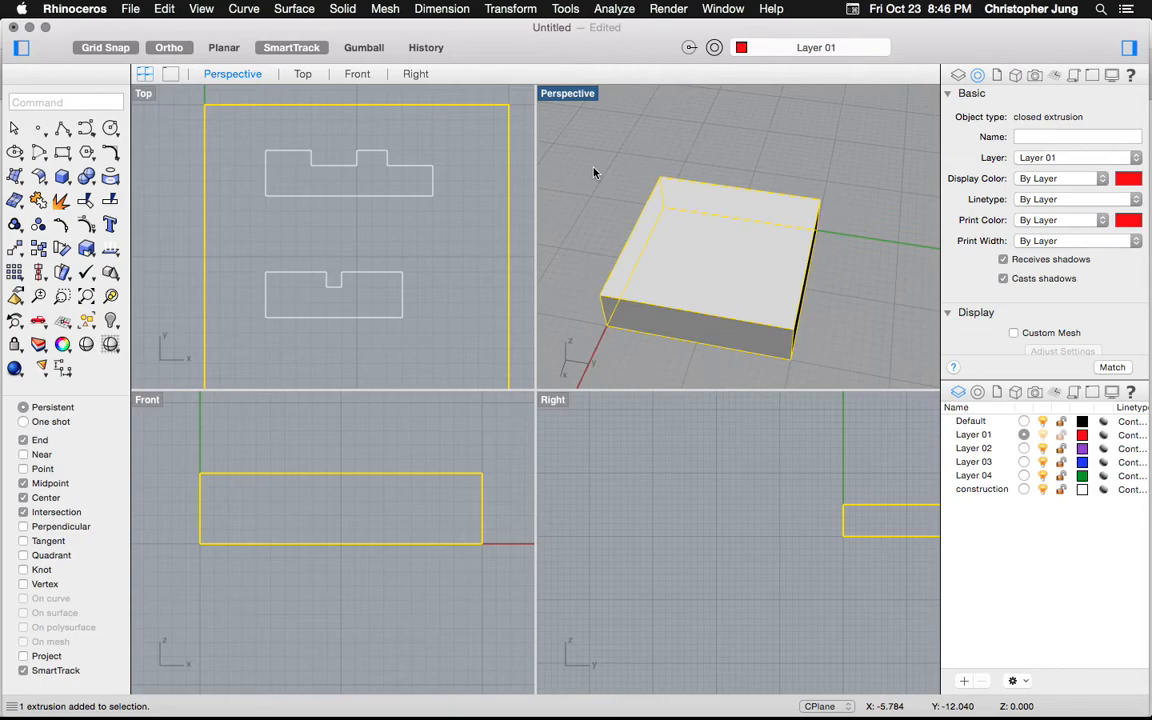
{"action": "type", "text": "Explode"}
{"action": "key", "text": "Return"}
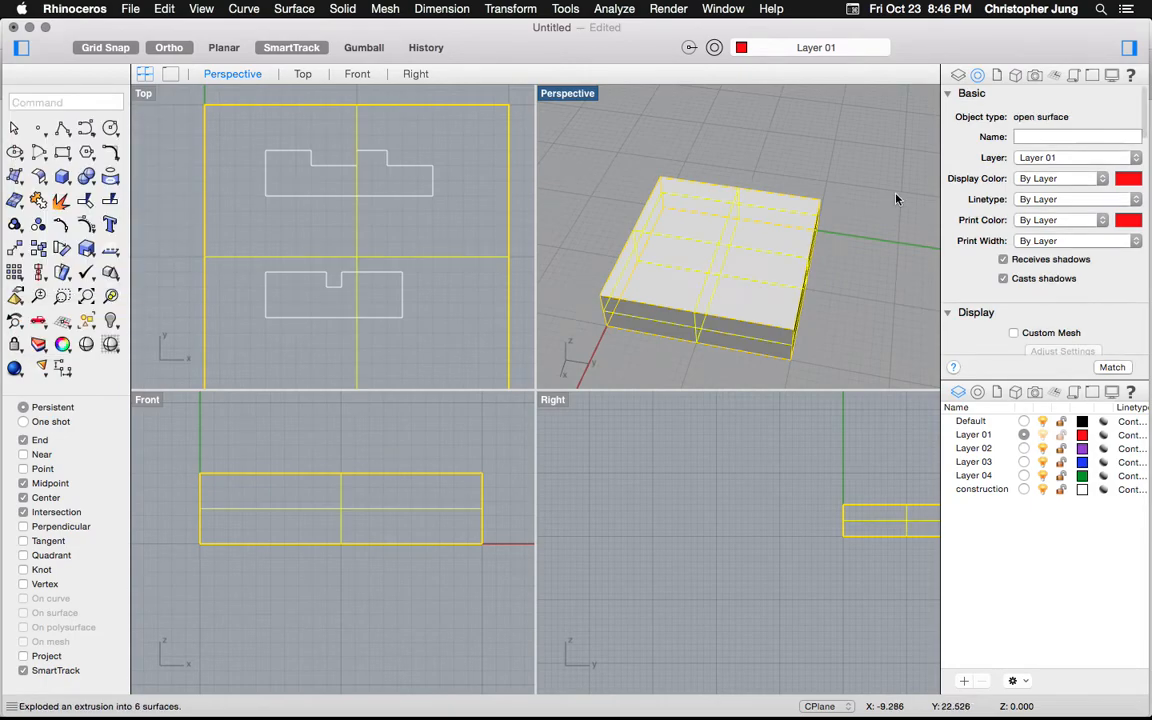
{"action": "key", "text": "Escape"}
{"action": "left_click", "coordinate": [747, 230]}
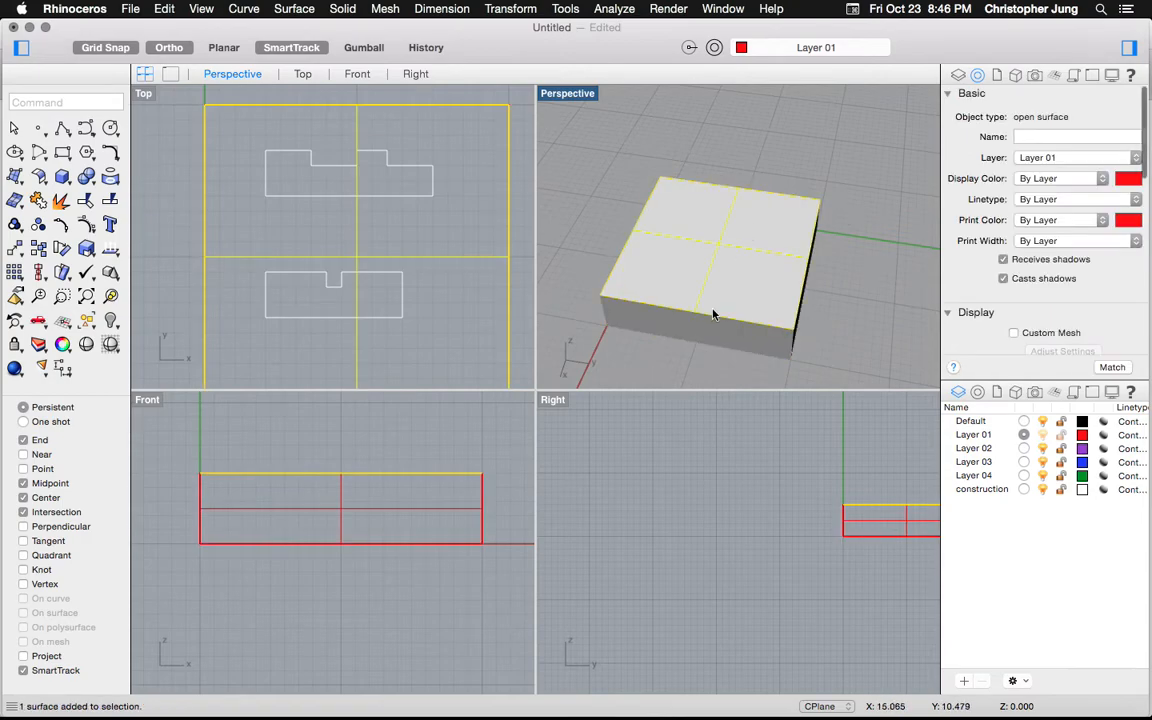
{"action": "left_click", "coordinate": [712, 329]}
{"action": "right_click_drag", "start_coordinate": [751, 293], "coordinate": [751, 295]}
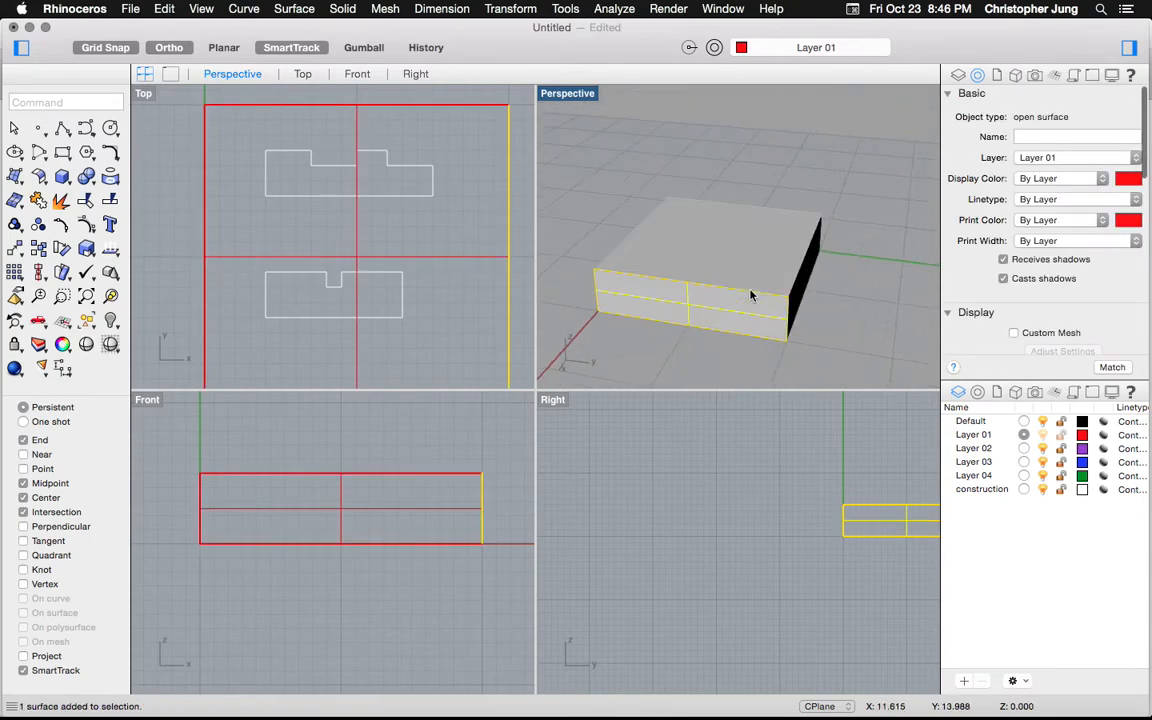
{"action": "left_click", "coordinate": [843, 327]}
Step: Cut a hole with MakeHole through the exploded box's top surface, using the upper stepped outline and a depth point above the box, normal to the curve
{"action": "left_click", "coordinate": [294, 10]}
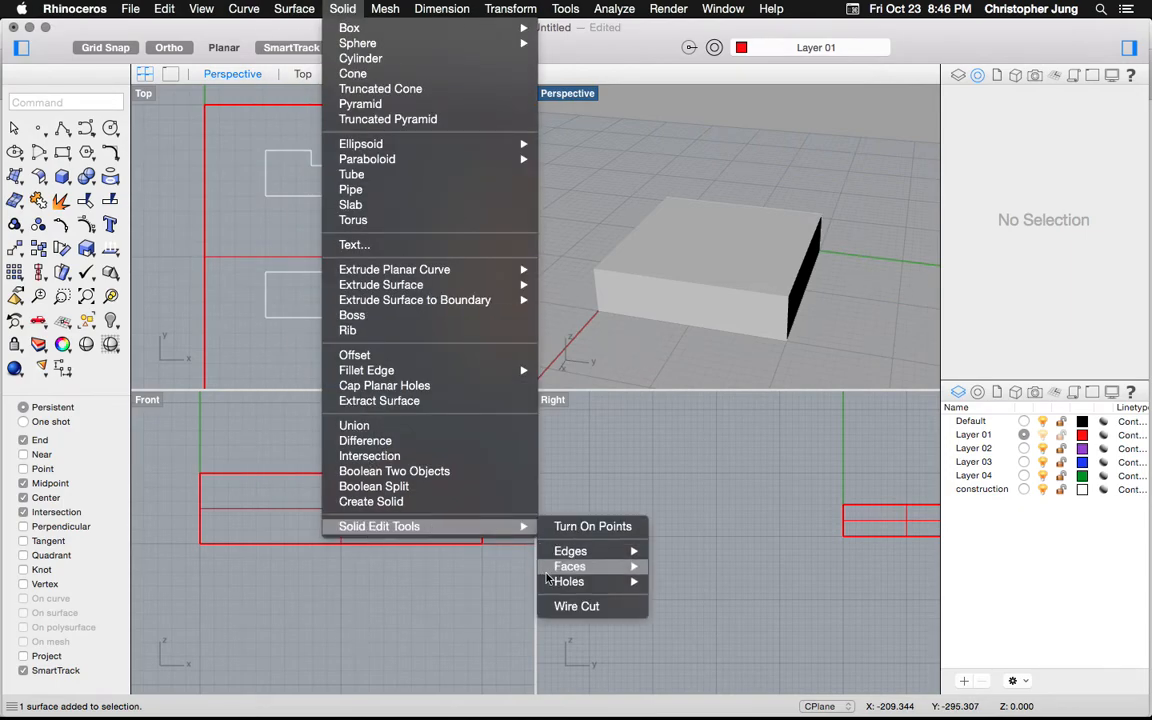
{"action": "mouse_move", "coordinate": [600, 581]}
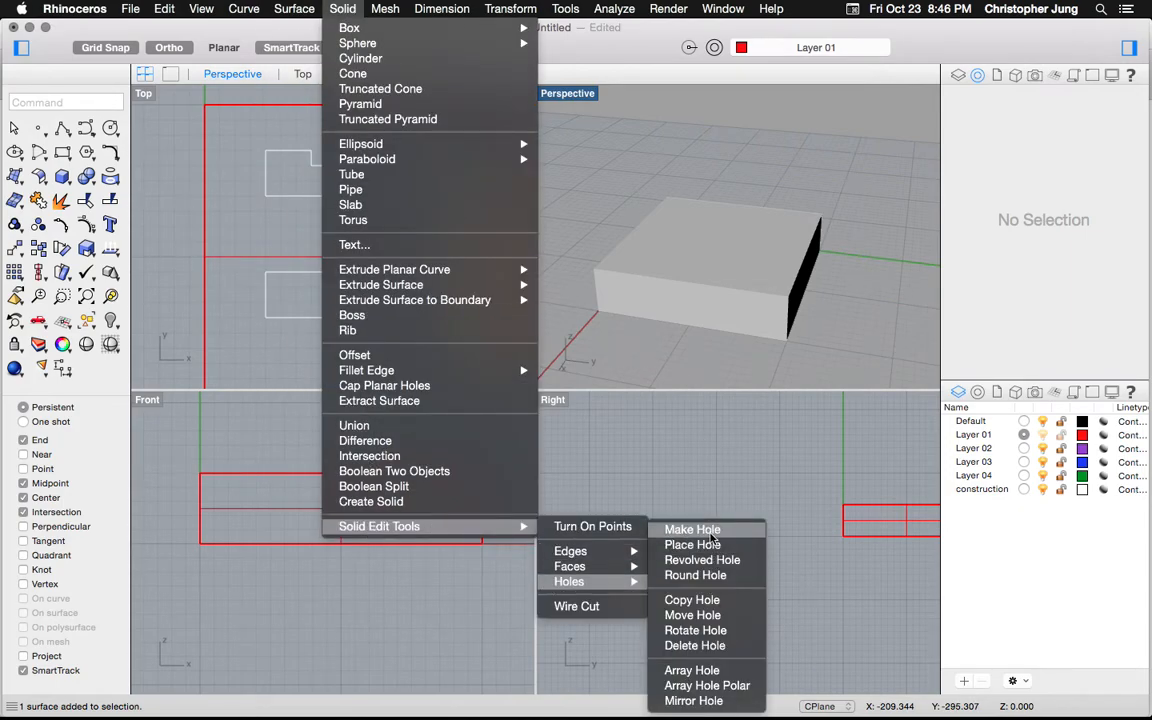
{"action": "left_click", "coordinate": [711, 535]}
{"action": "left_click", "coordinate": [319, 197]}
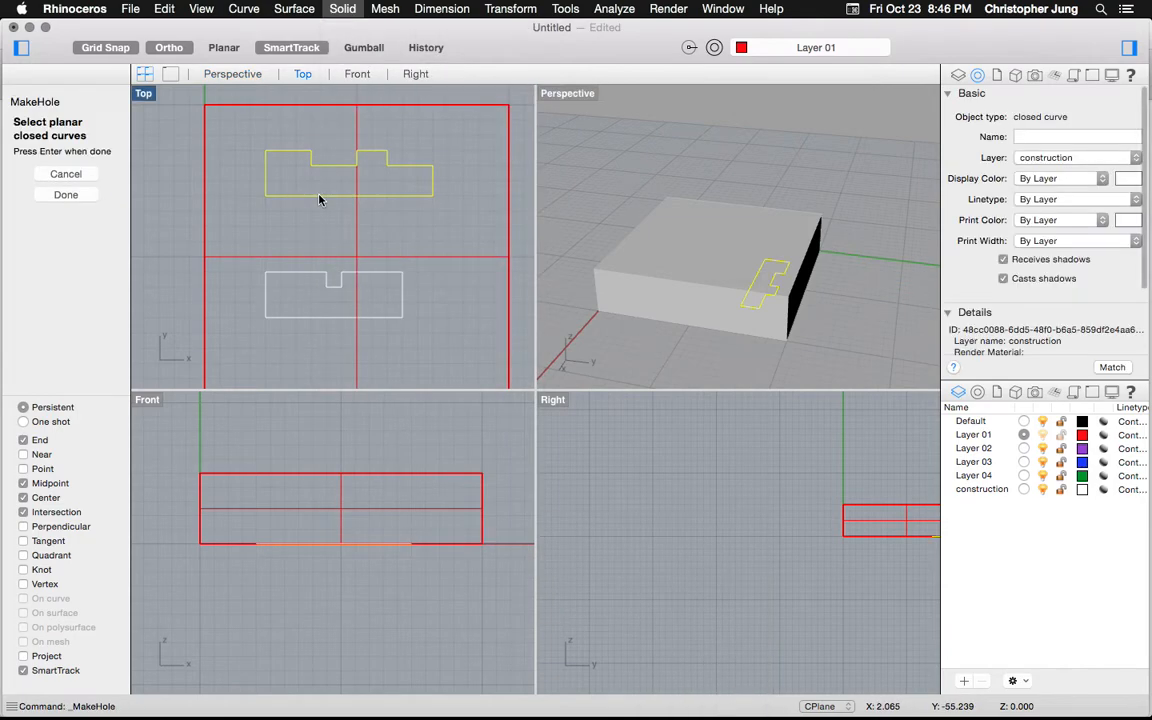
{"action": "key", "text": "Return"}
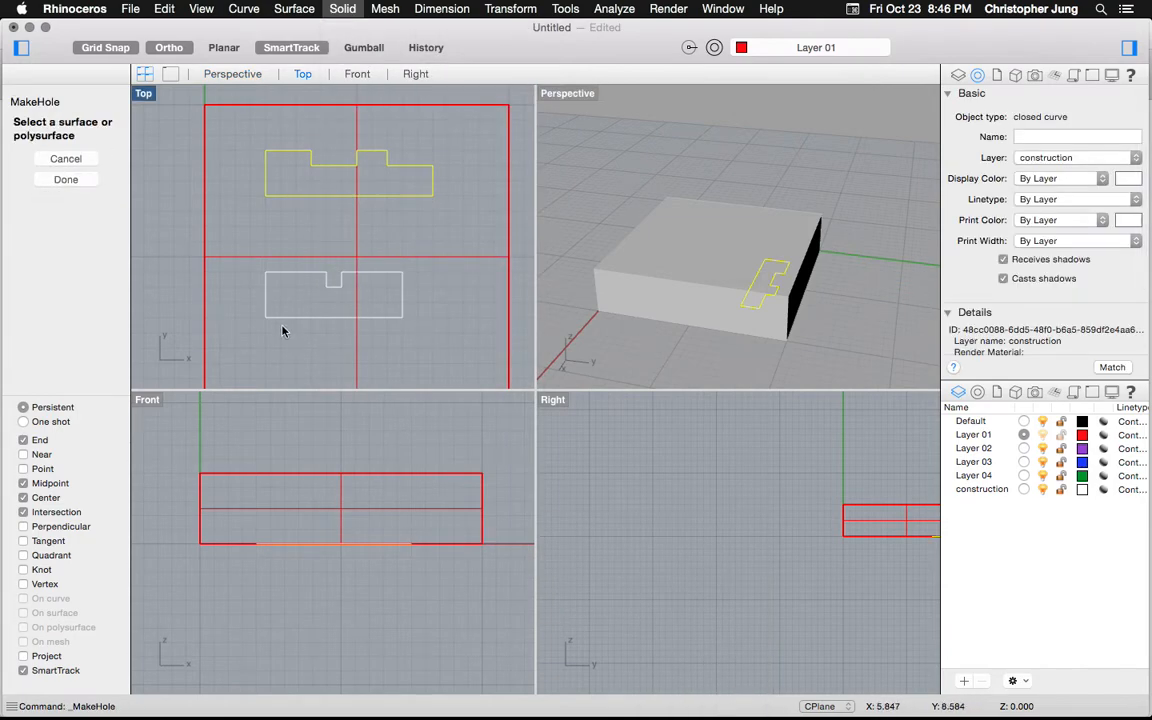
{"action": "left_click", "coordinate": [713, 244]}
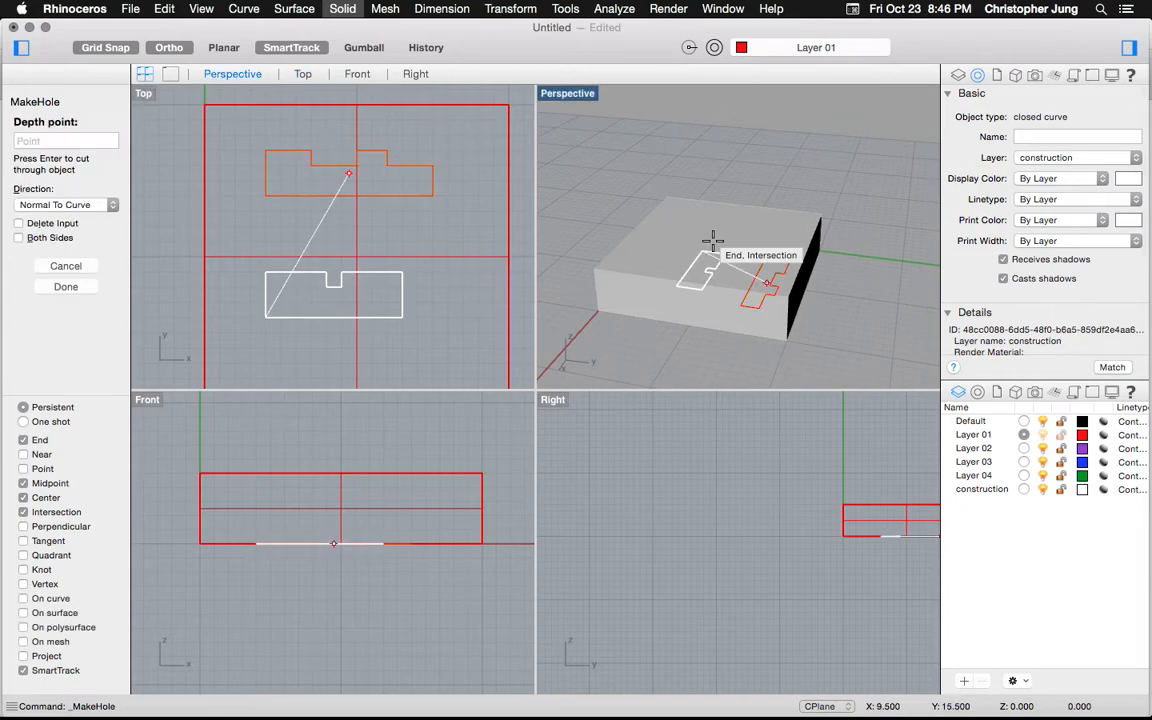
{"action": "left_click", "coordinate": [275, 458]}
Step: Examine the cut surface, undo the hole and the explode, and select the restored box to check its object type
{"action": "right_click_drag", "start_coordinate": [824, 183], "coordinate": [728, 238]}
{"action": "left_click", "coordinate": [727, 236]}
{"action": "left_click", "coordinate": [888, 267]}
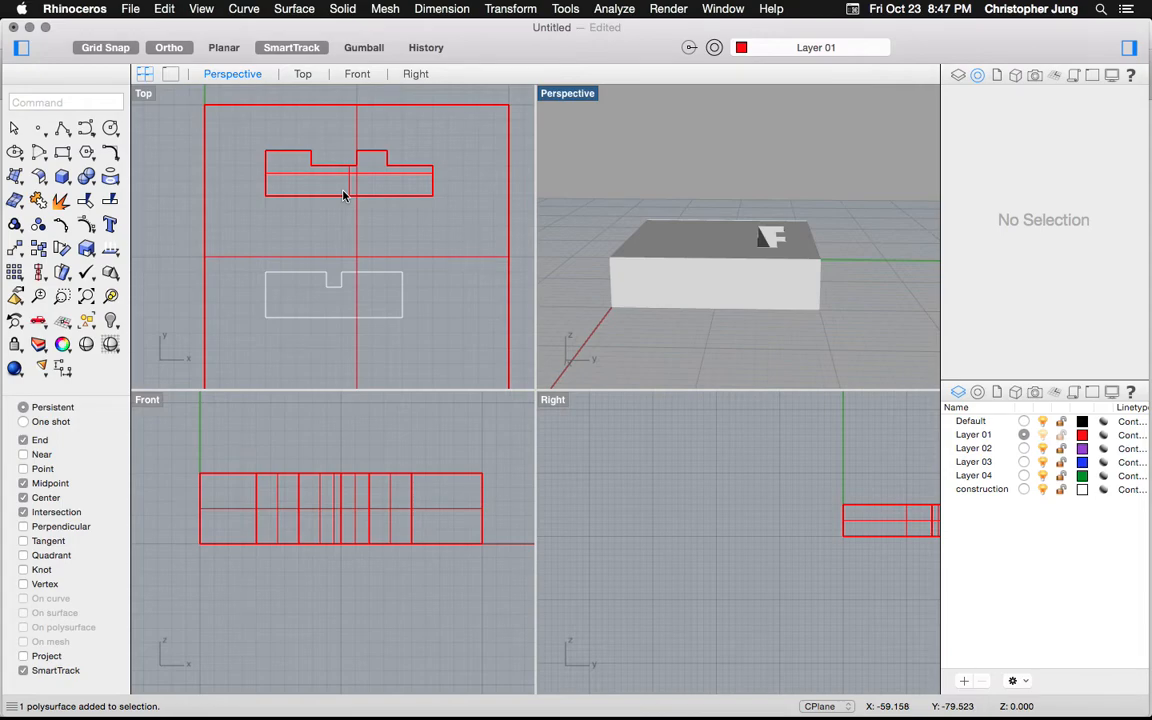
{"action": "key", "text": "super+z"}
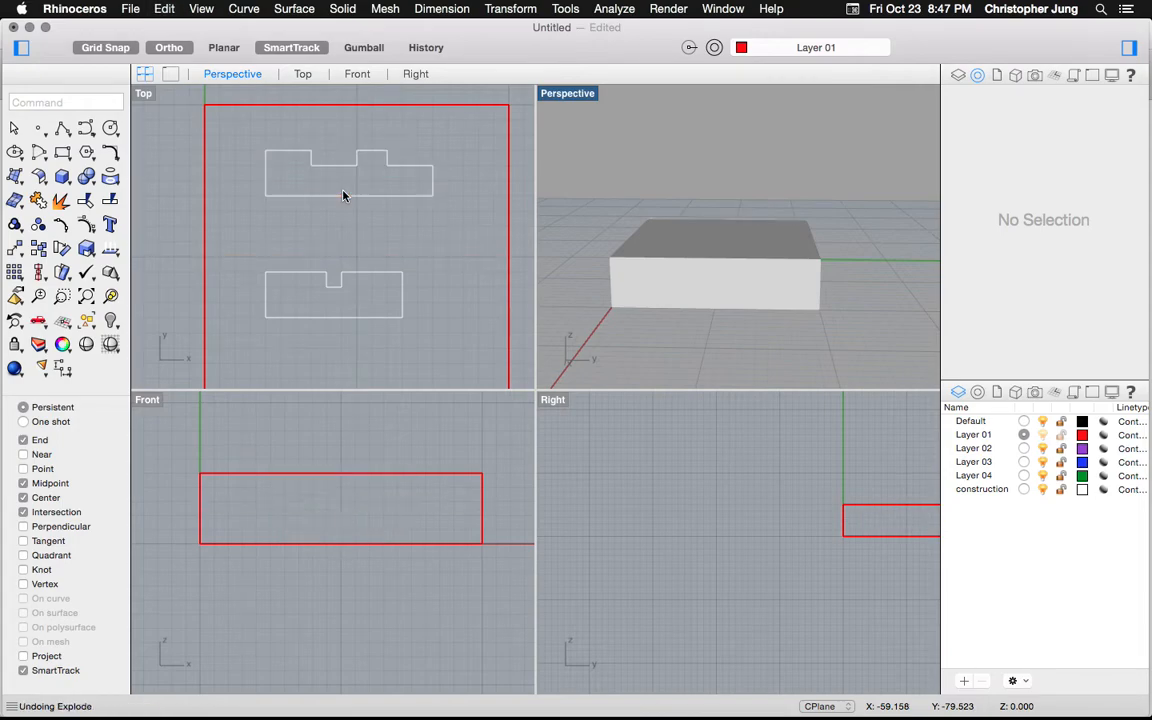
{"action": "left_click", "coordinate": [653, 244]}
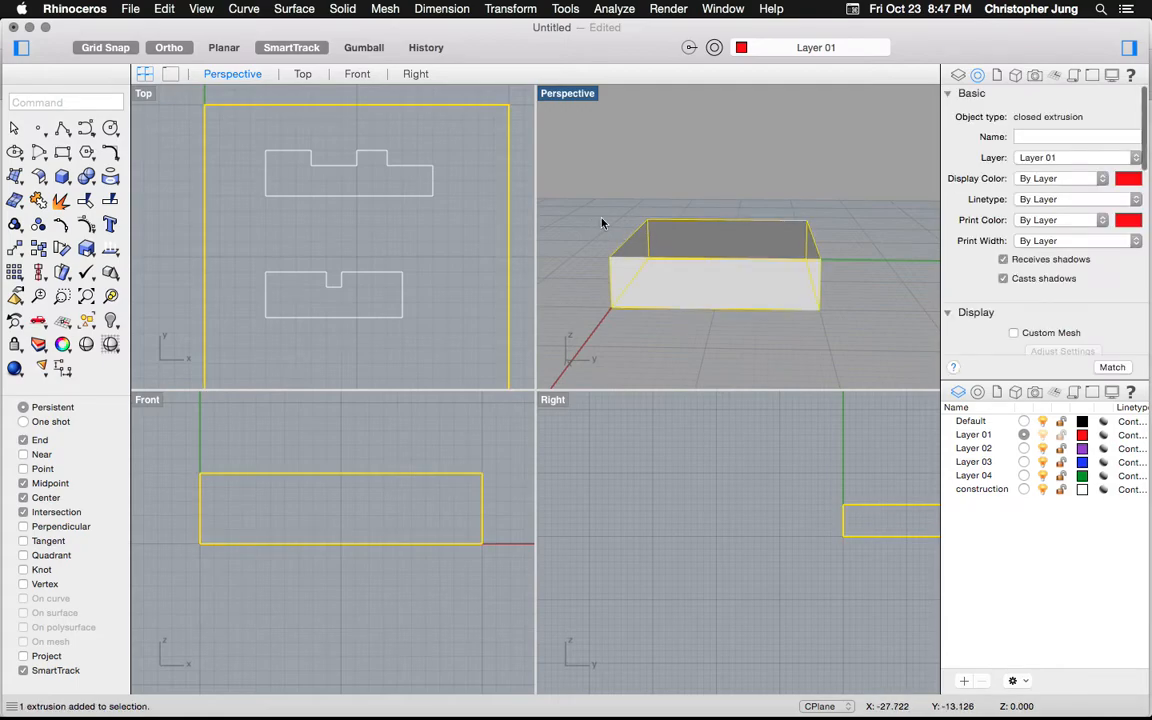
{"action": "left_click", "coordinate": [607, 222]}
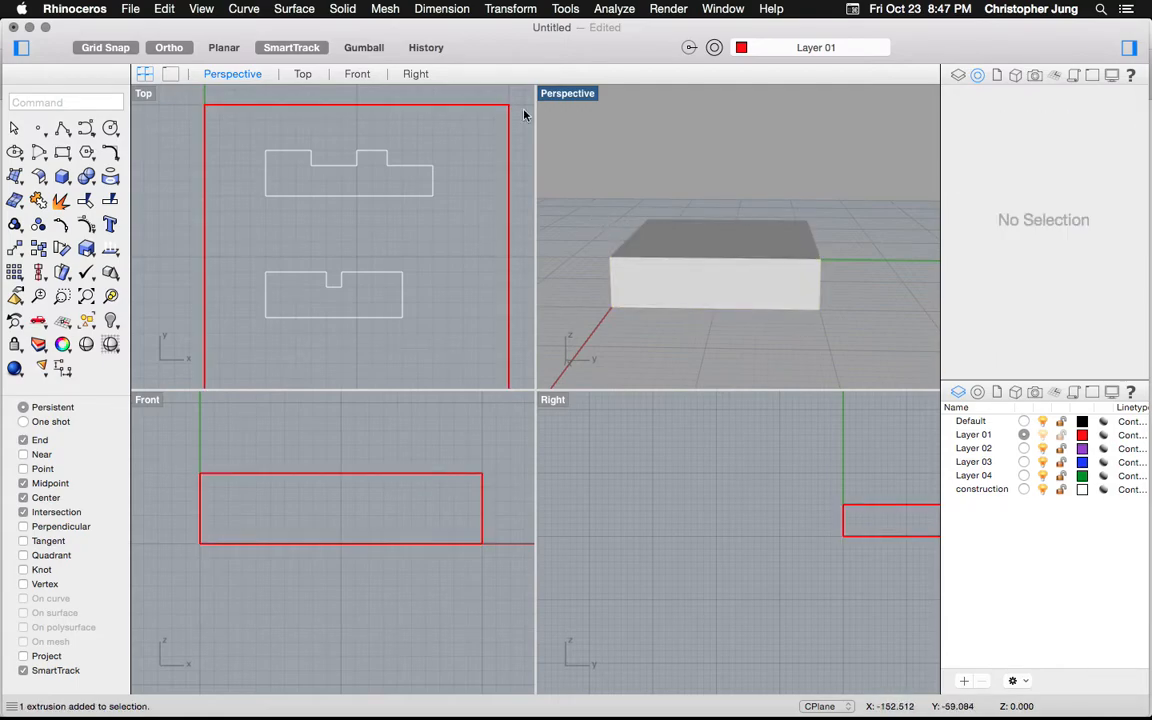
Step: Cut a 2-unit-deep pocket into the box's underside with MakeHole, using the upper stepped outline, normal to the curve
{"action": "left_click", "coordinate": [341, 9]}
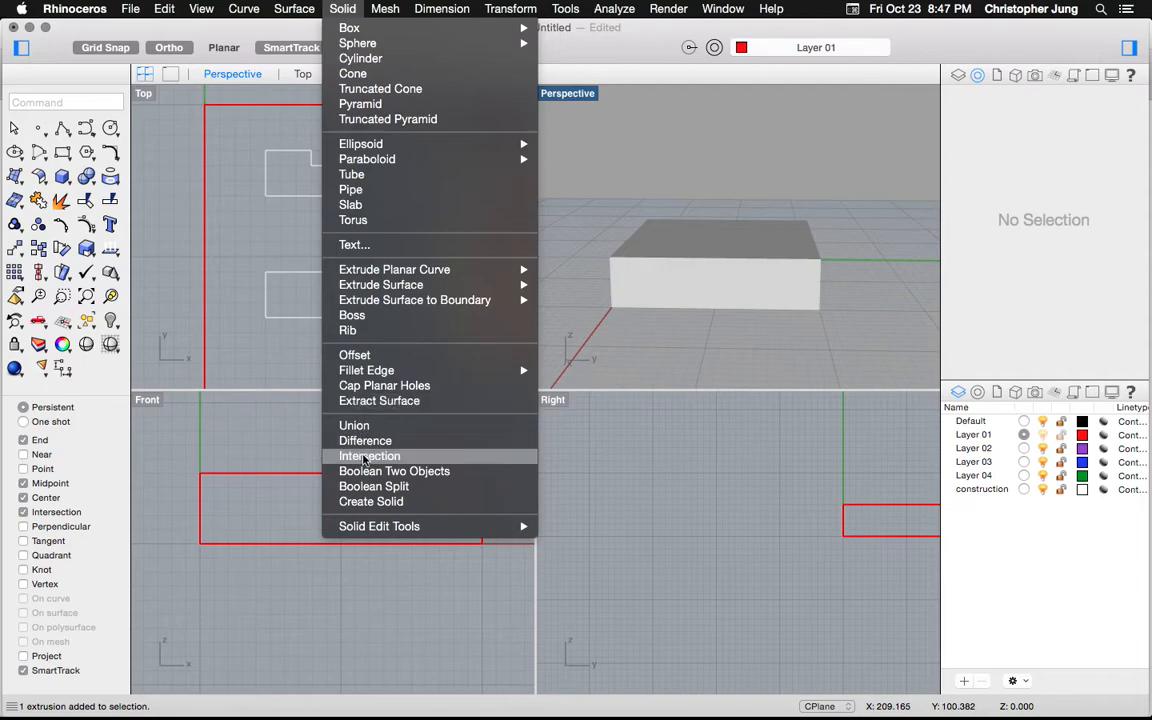
{"action": "mouse_move", "coordinate": [450, 526]}
{"action": "mouse_move", "coordinate": [594, 583]}
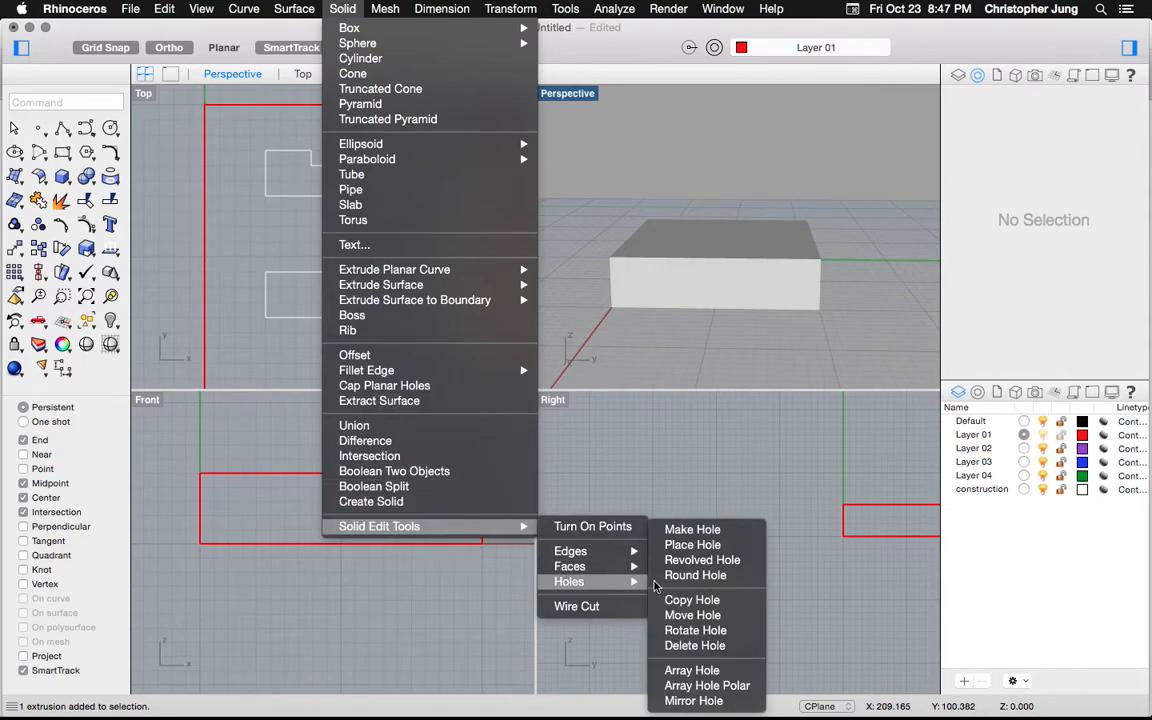
{"action": "left_click", "coordinate": [680, 526]}
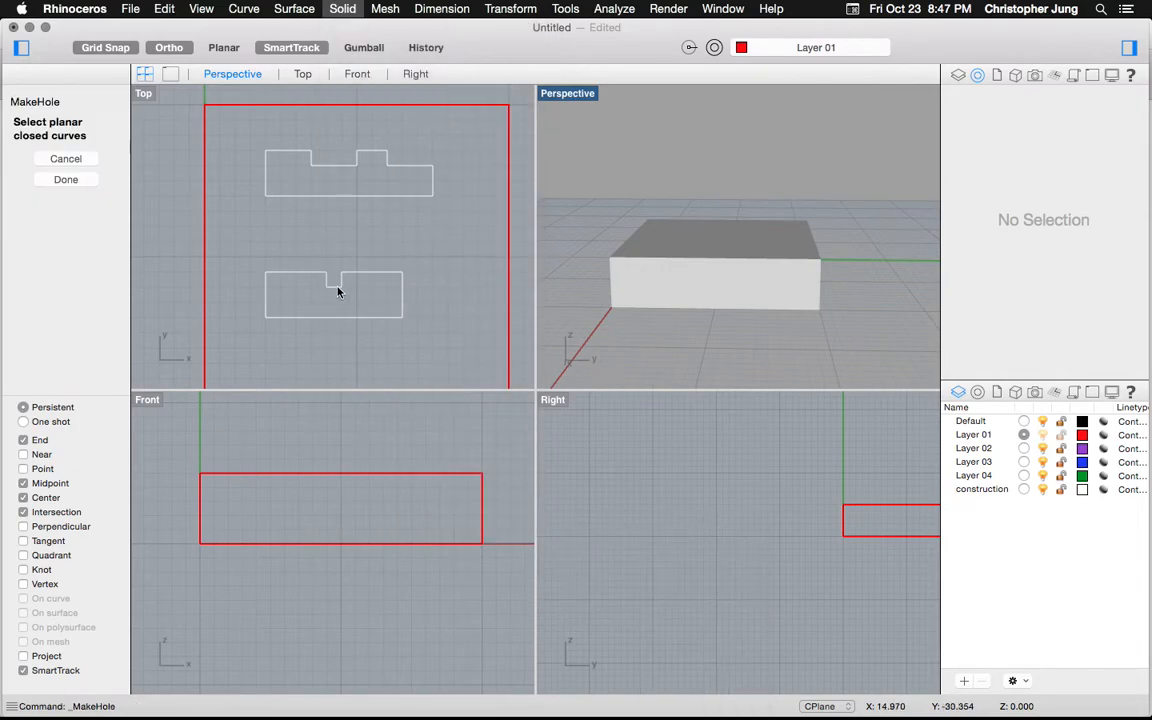
{"action": "left_click", "coordinate": [288, 197]}
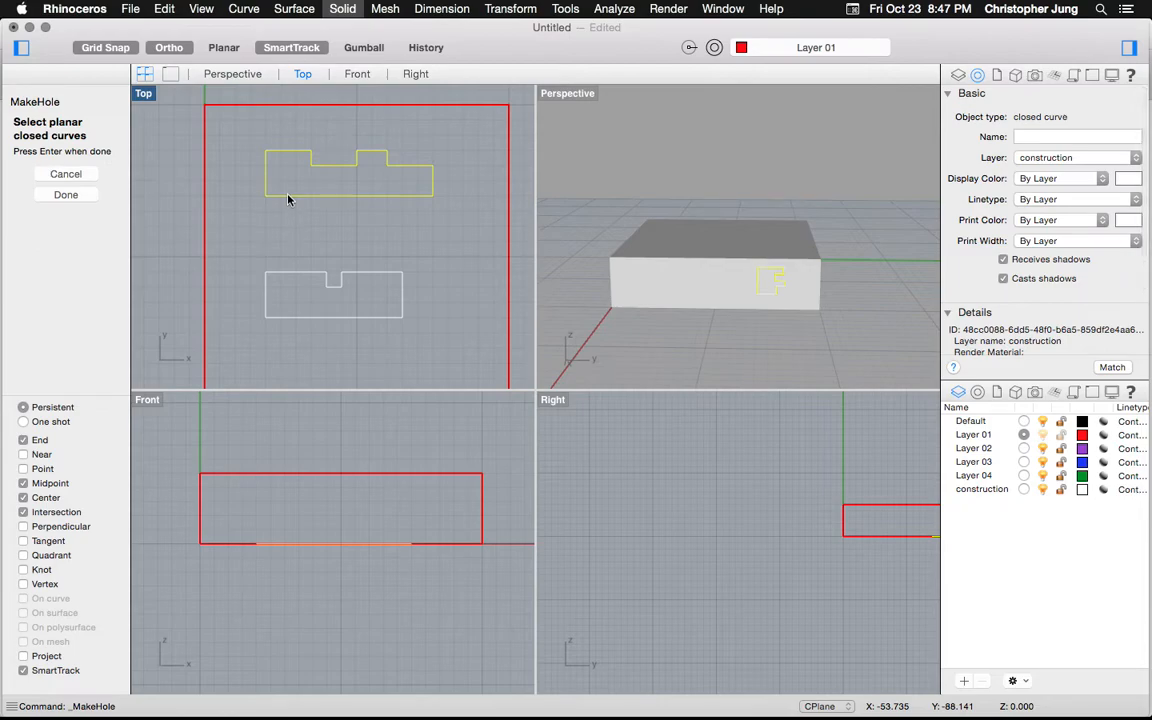
{"action": "key", "text": "Return"}
{"action": "left_click", "coordinate": [663, 241]}
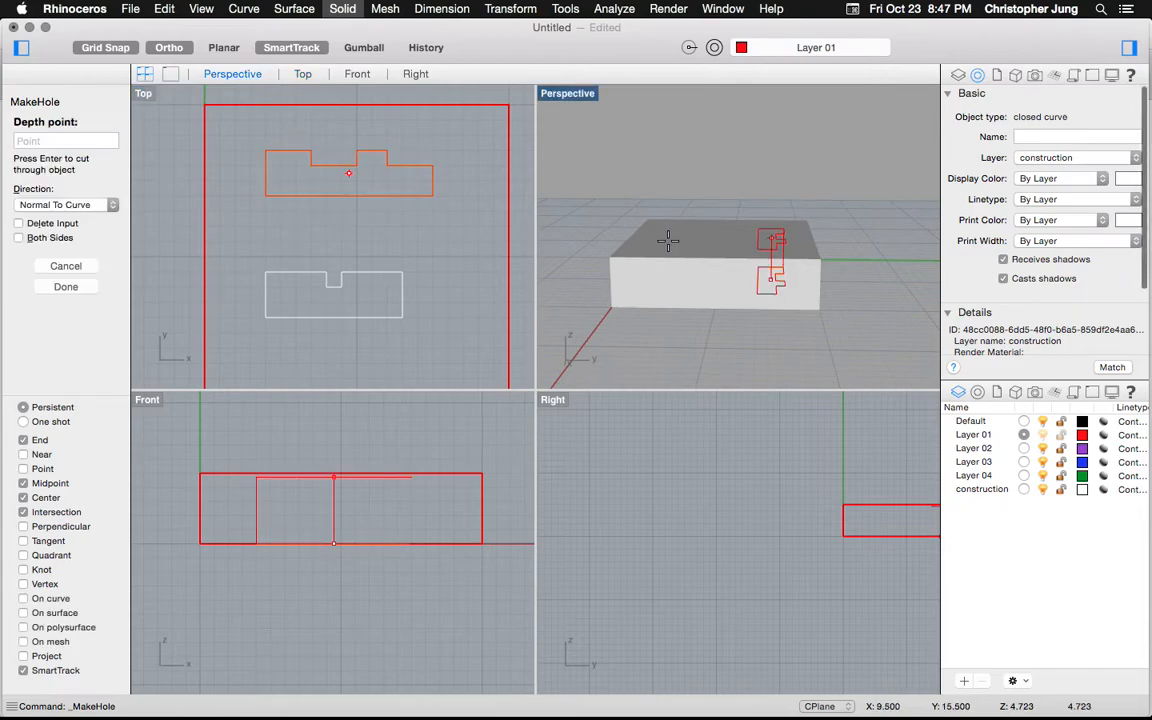
{"action": "left_click", "coordinate": [271, 518]}
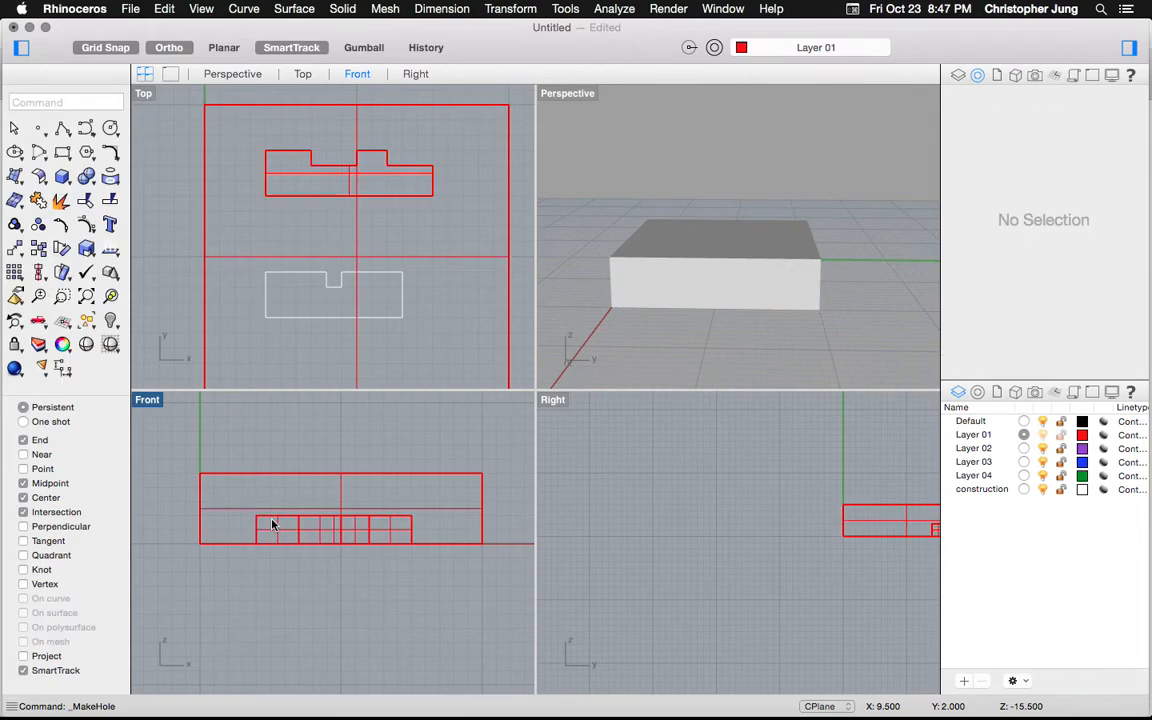
Step: Examine the stepped pocket from below and above the box, checking its floor, its depth and the box's object type
{"action": "right_click_drag", "start_coordinate": [749, 266], "coordinate": [749, 266]}
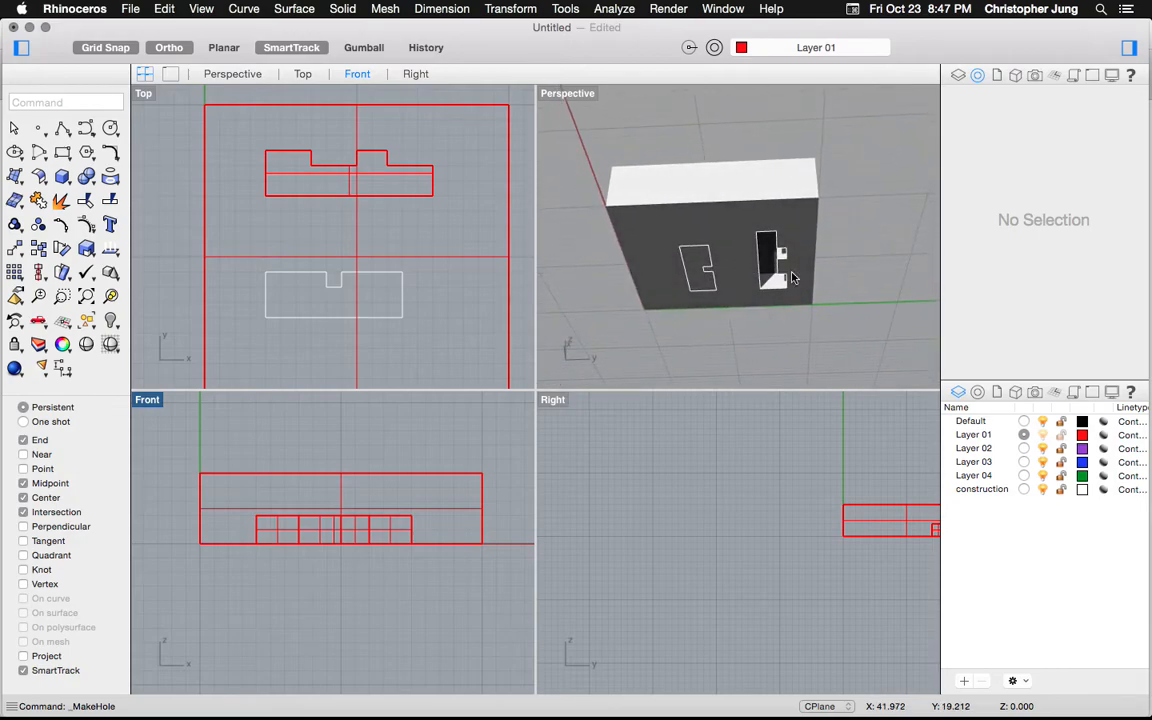
{"action": "scroll", "coordinate": [773, 272], "scroll_direction": "up", "scroll_amount": 3}
{"action": "scroll", "coordinate": [773, 272], "scroll_direction": "up", "scroll_amount": 2}
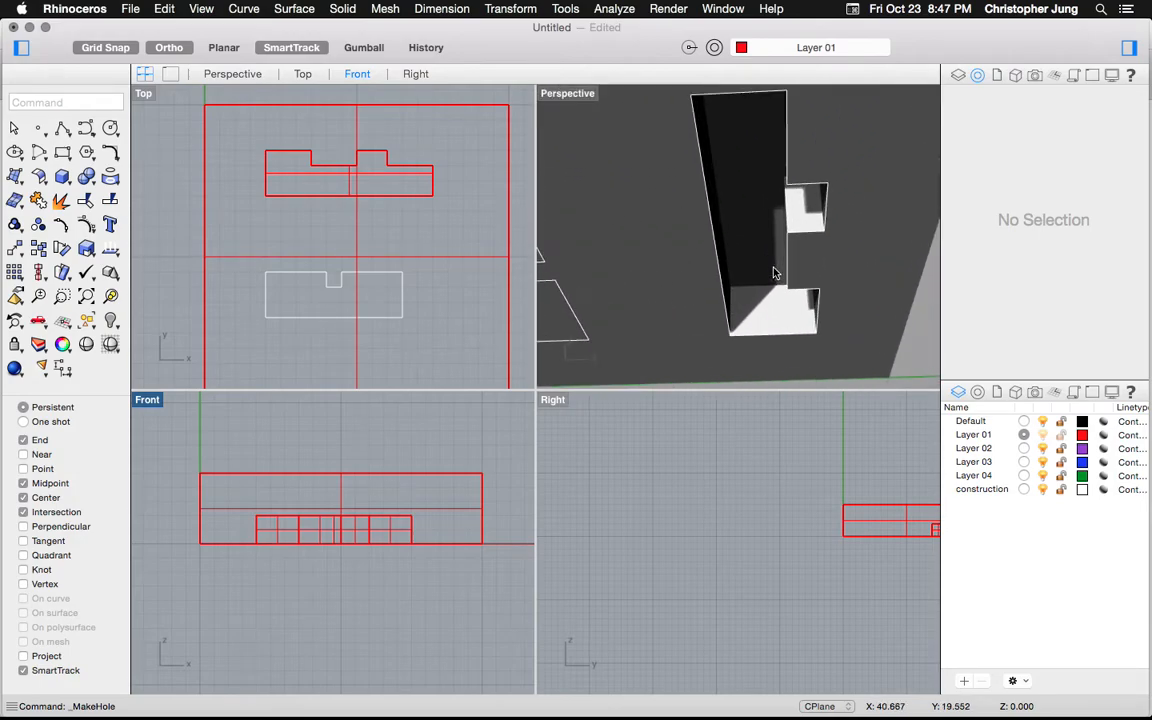
{"action": "scroll", "coordinate": [766, 286], "scroll_direction": "down", "scroll_amount": 2}
{"action": "left_click", "coordinate": [760, 311]}
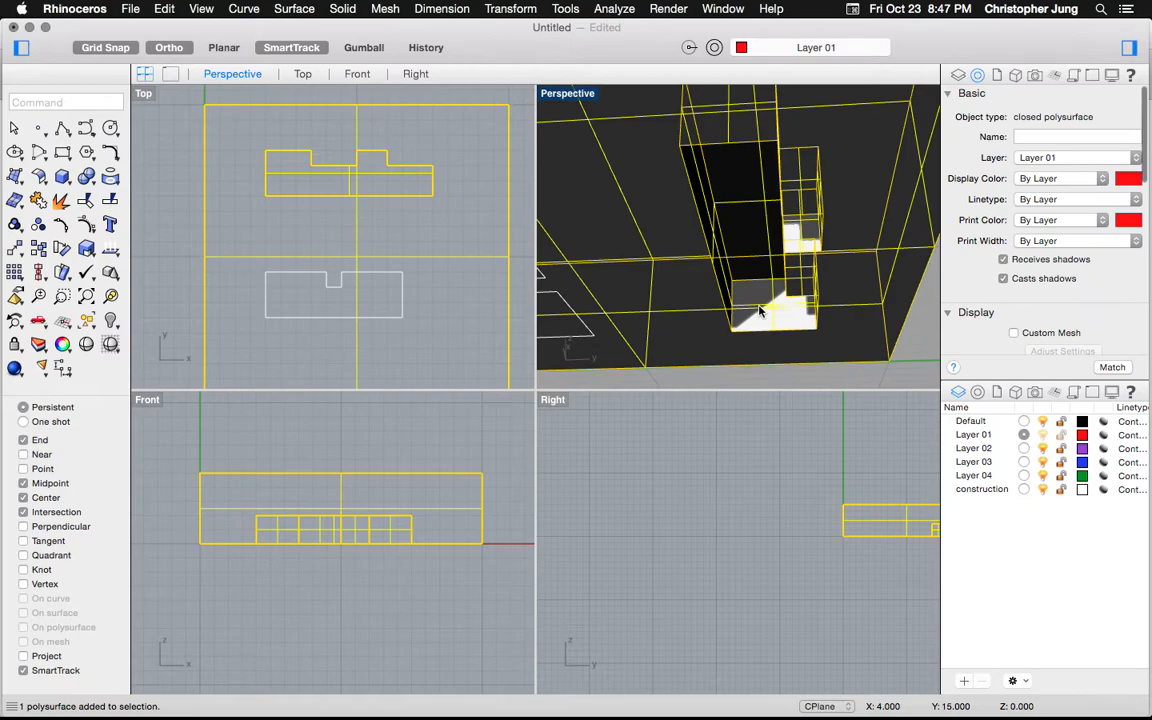
{"action": "right_click_drag", "start_coordinate": [759, 307], "coordinate": [759, 290]}
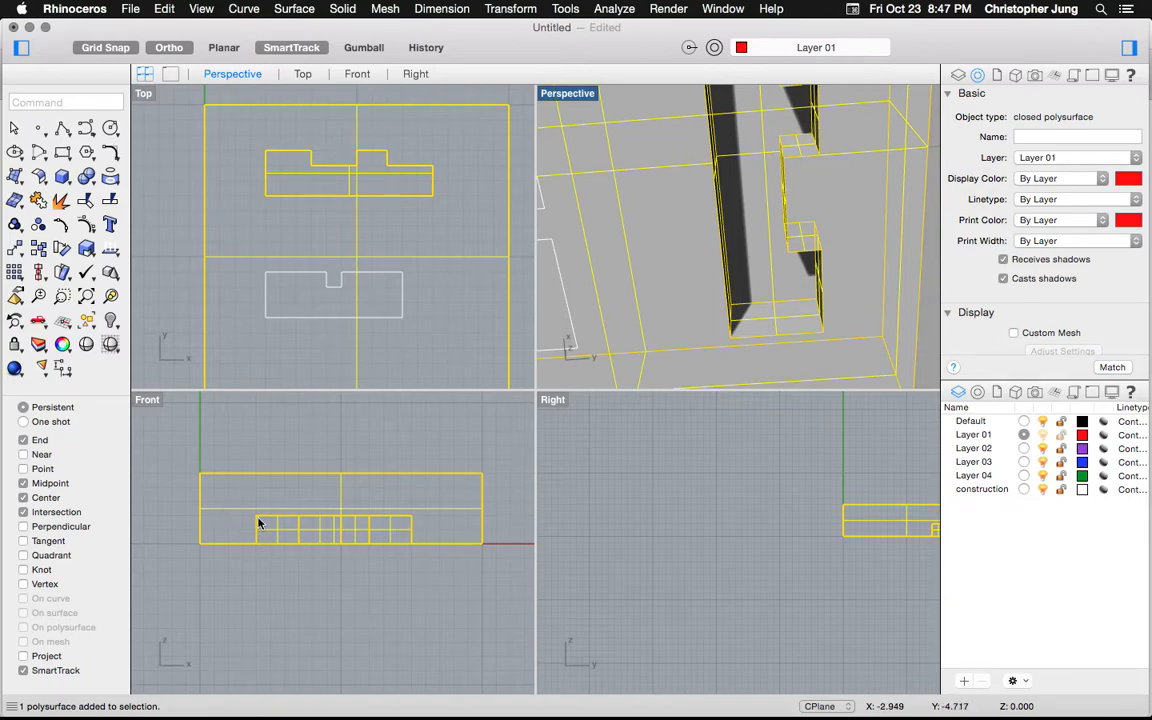
{"action": "left_click", "coordinate": [297, 568]}
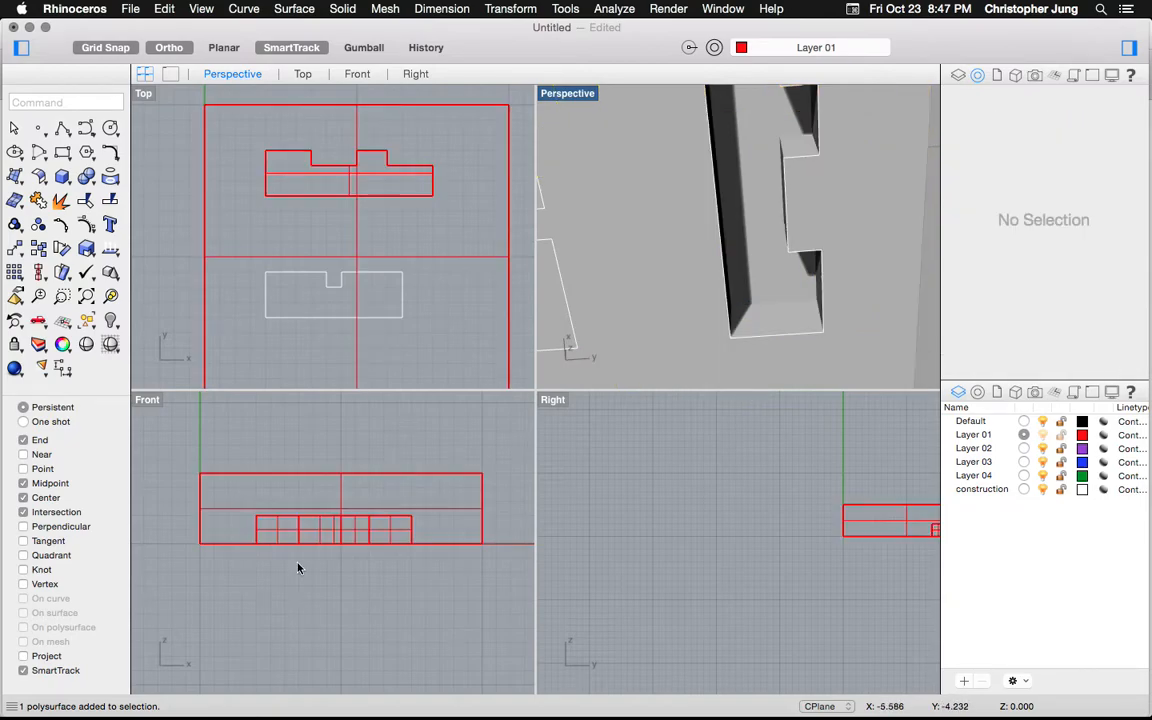
{"action": "scroll", "coordinate": [671, 267], "scroll_direction": "up", "scroll_amount": 5}
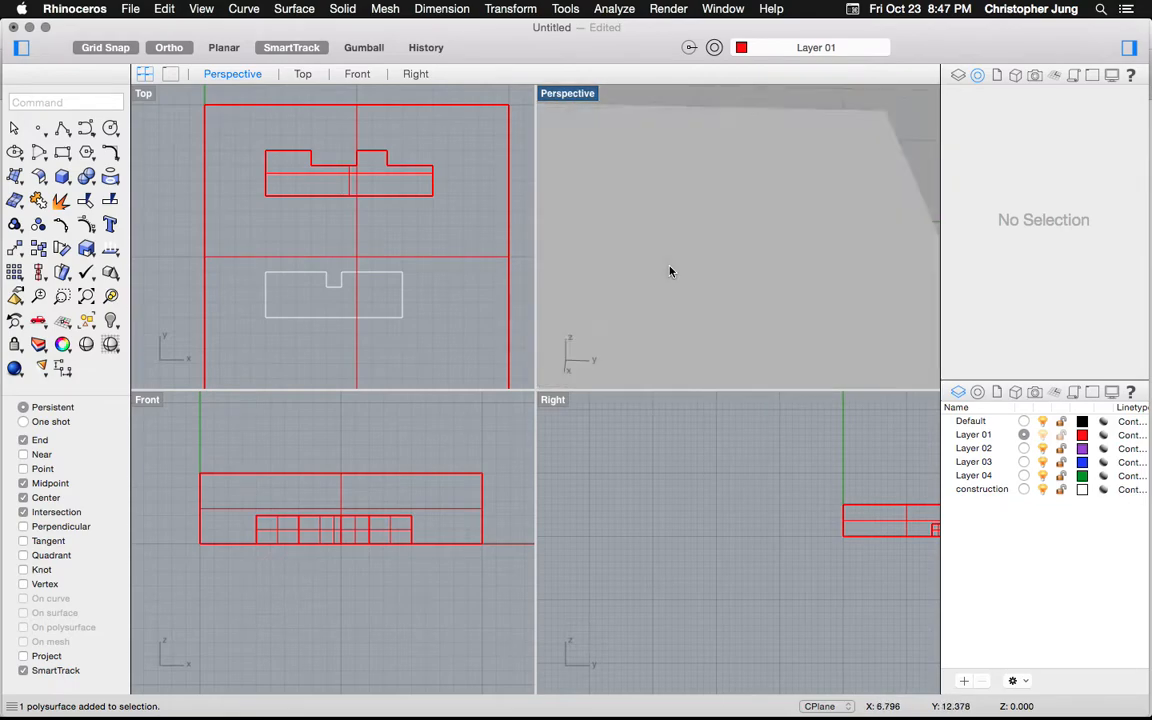
{"action": "scroll", "coordinate": [670, 268], "scroll_direction": "down", "scroll_amount": 2}
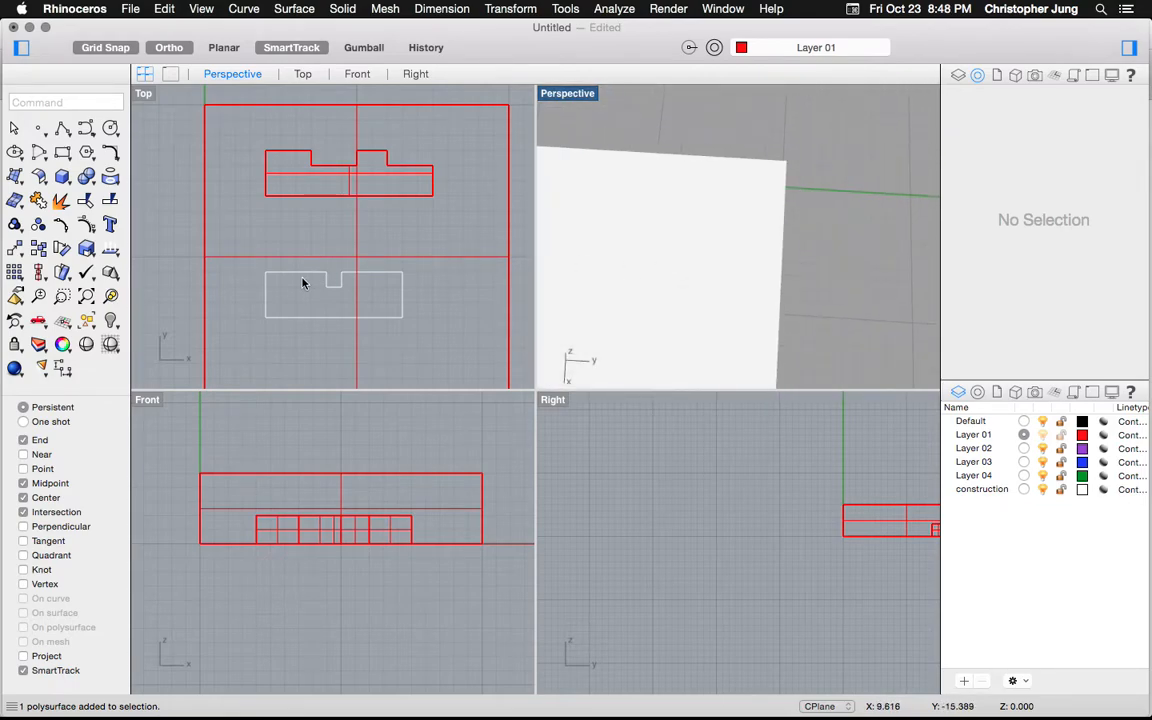
{"action": "left_click", "coordinate": [622, 226]}
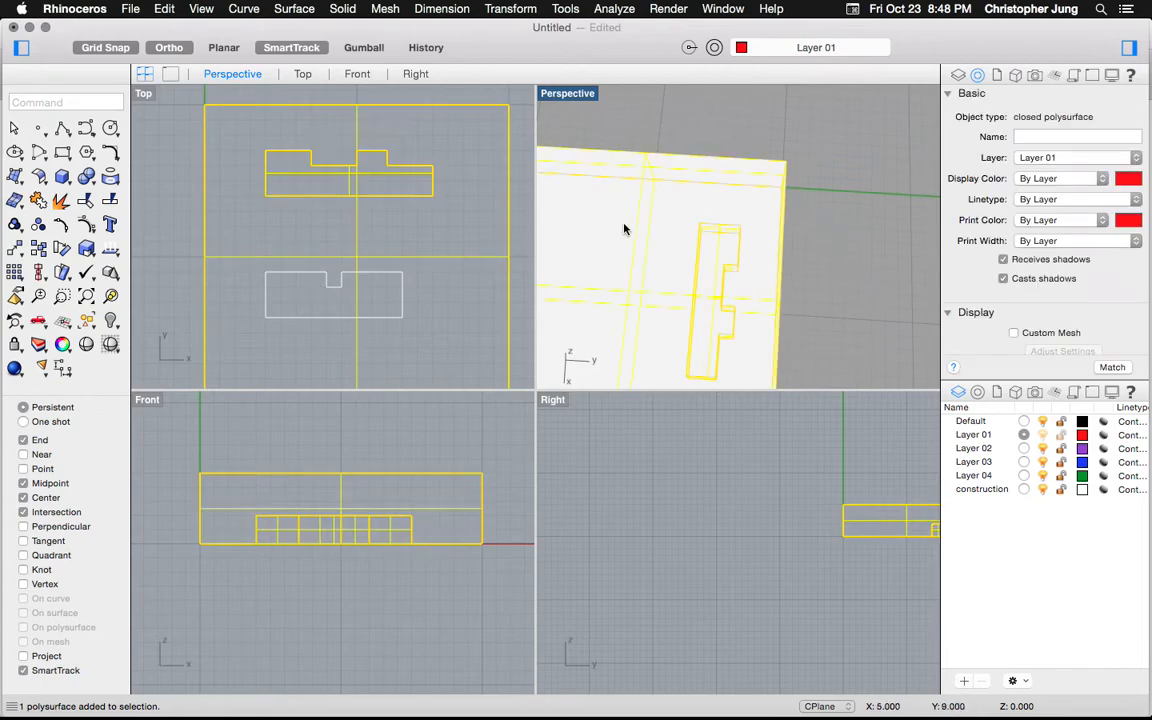
{"action": "left_click", "coordinate": [85, 296]}
{"action": "left_click", "coordinate": [585, 174]}
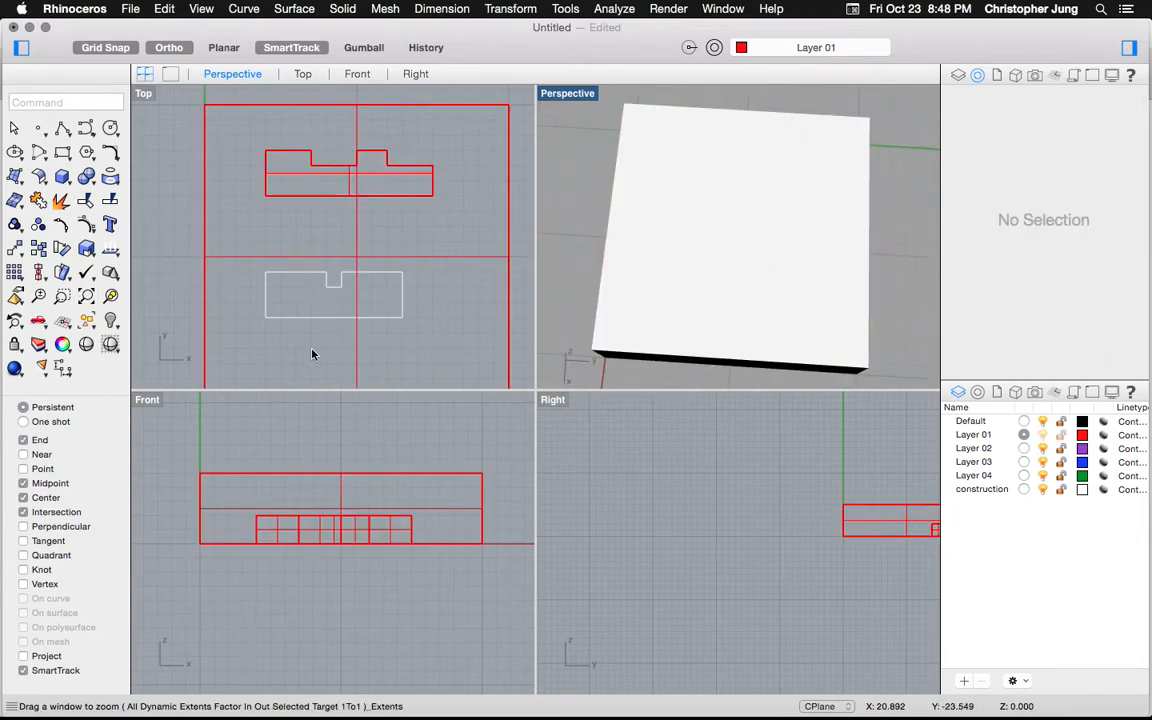
Step: Create a planar surface from the lower notched outline and select the new surface
{"action": "scroll", "coordinate": [268, 281], "scroll_direction": "down", "scroll_amount": 5}
{"action": "scroll", "coordinate": [268, 281], "scroll_direction": "up", "scroll_amount": 1}
{"action": "left_click", "coordinate": [264, 241]}
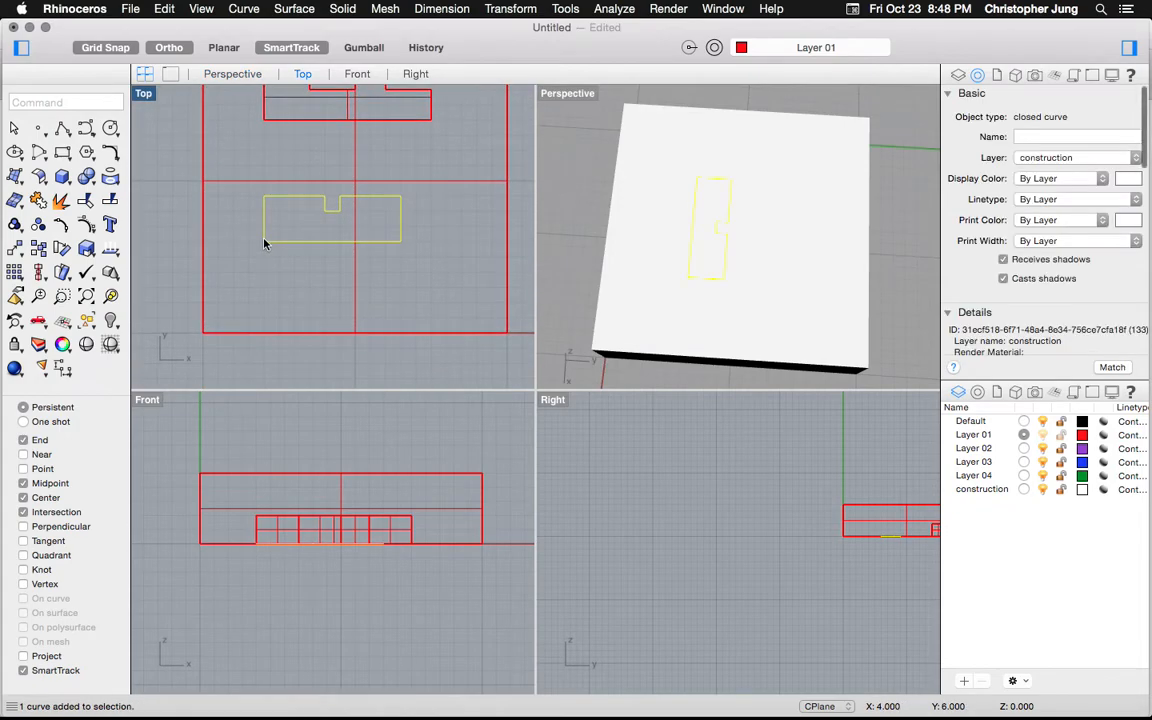
{"action": "left_click", "coordinate": [293, 9]}
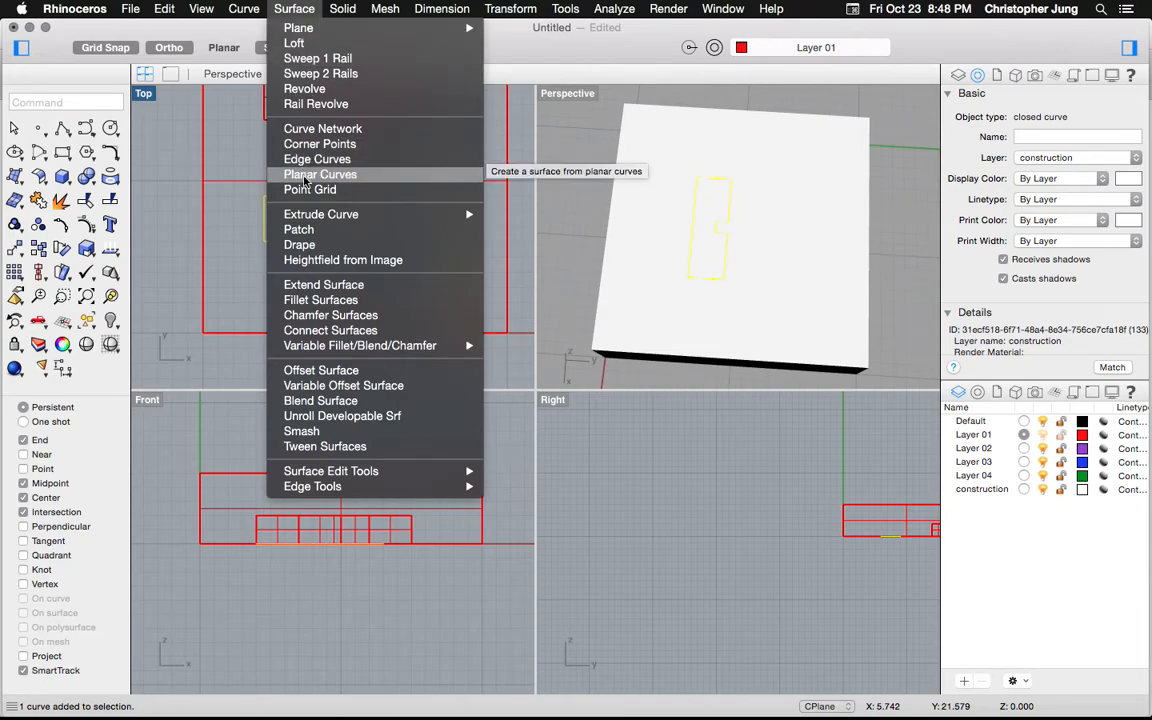
{"action": "left_click", "coordinate": [305, 179]}
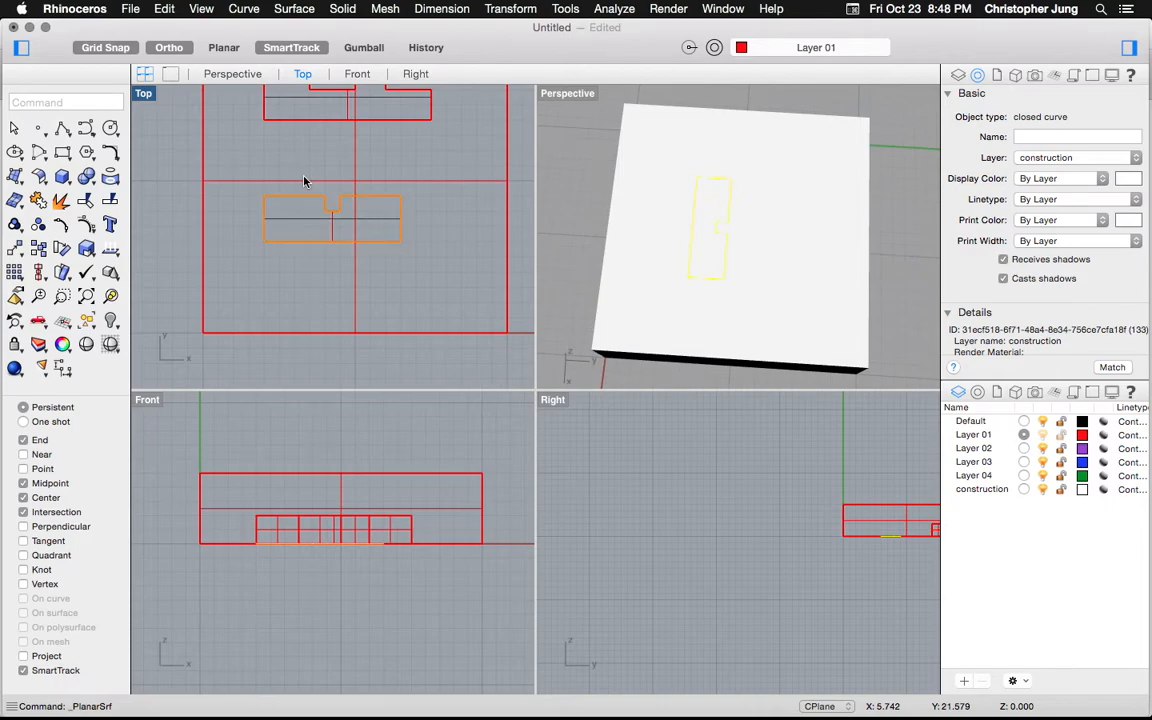
{"action": "left_click", "coordinate": [293, 219]}
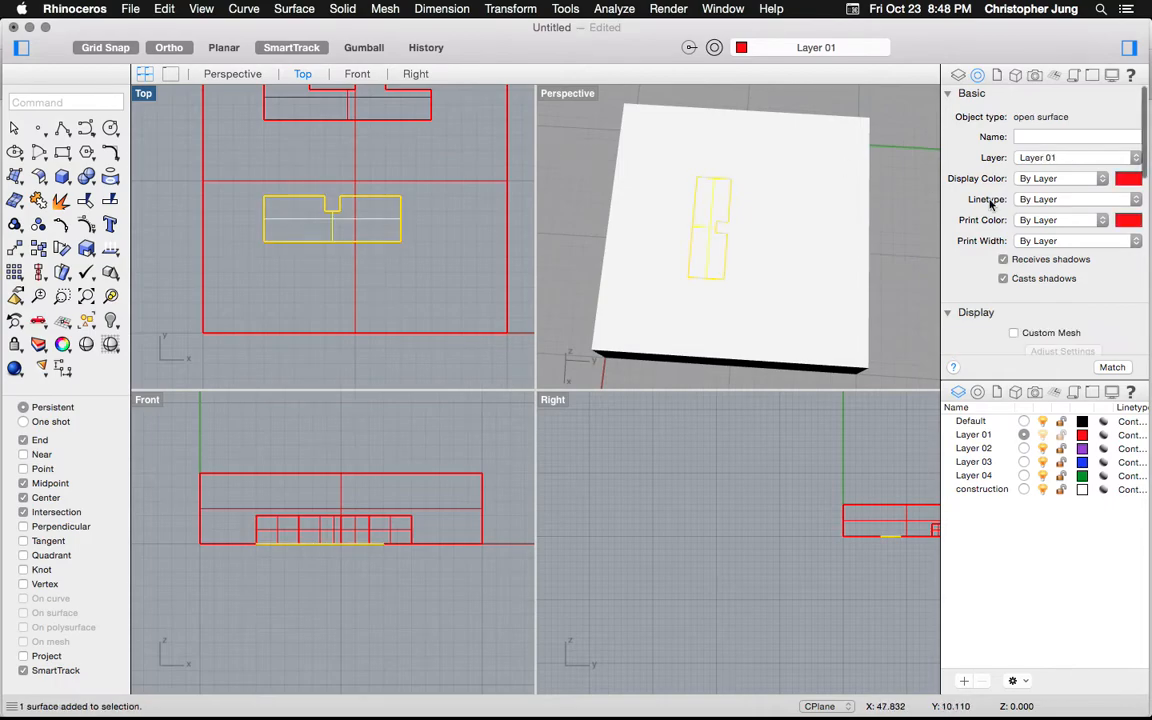
Step: Assign the selected notched planar surface to the construction layer and clear the selection
{"action": "left_click", "coordinate": [1048, 158]}
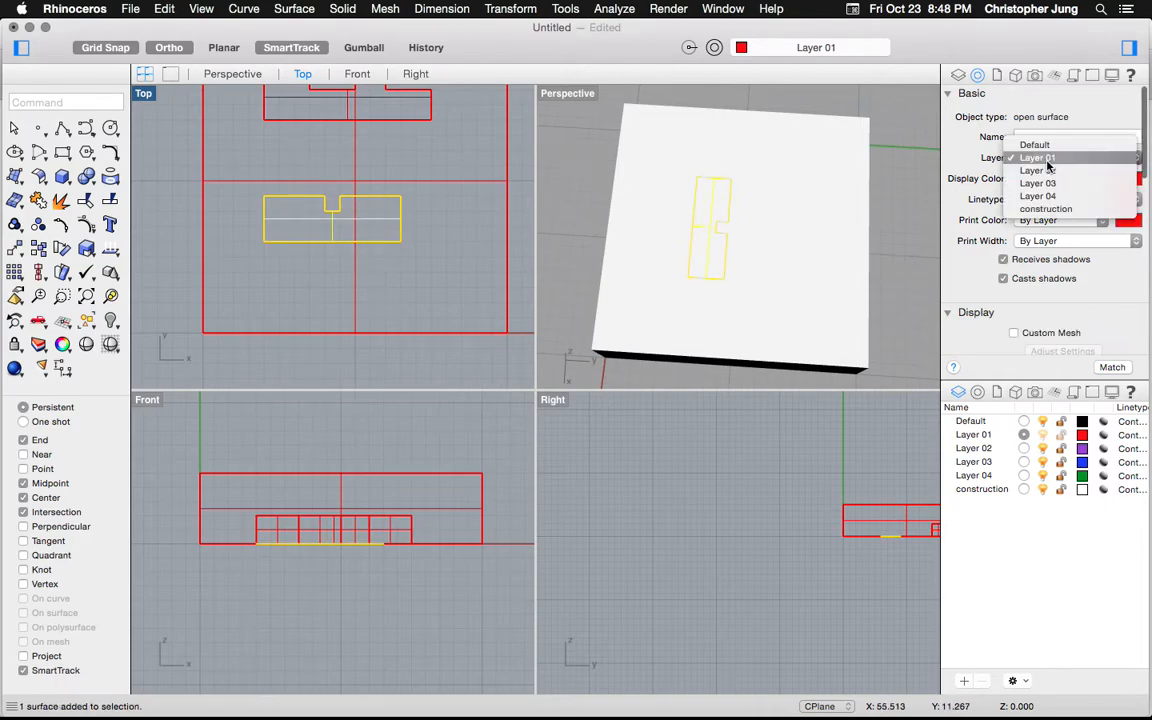
{"action": "left_click", "coordinate": [1040, 210]}
{"action": "left_click", "coordinate": [468, 288]}
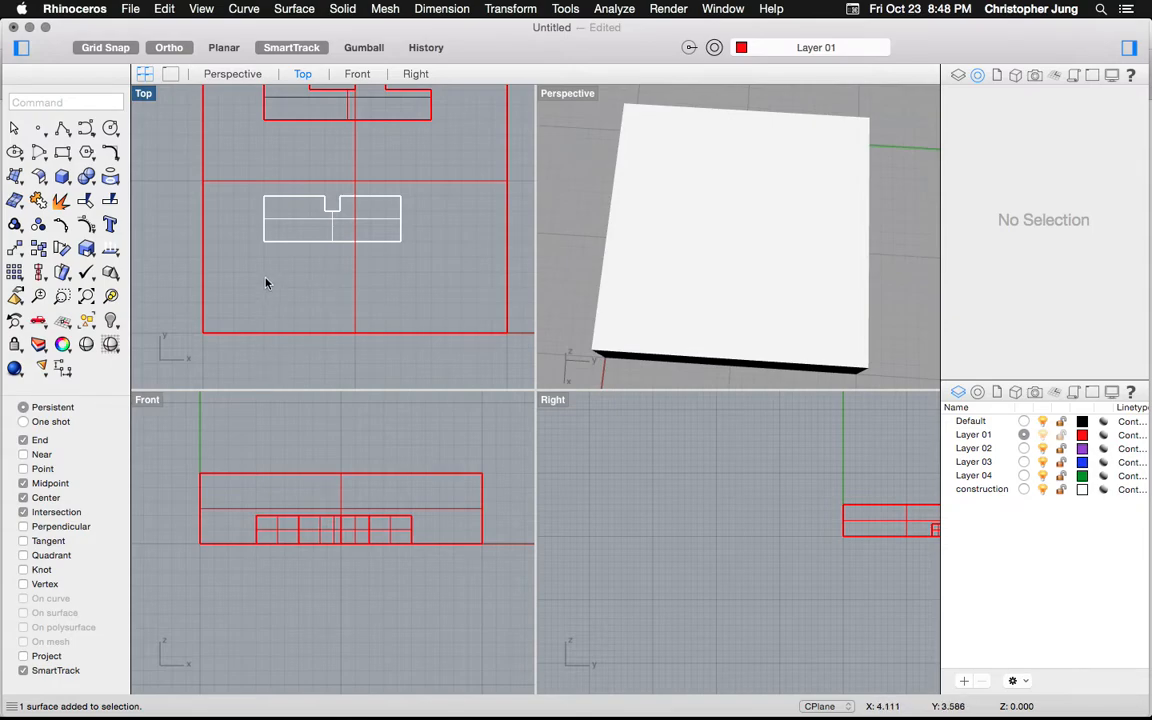
{"action": "type", "text": "ExtrudeCrv"}
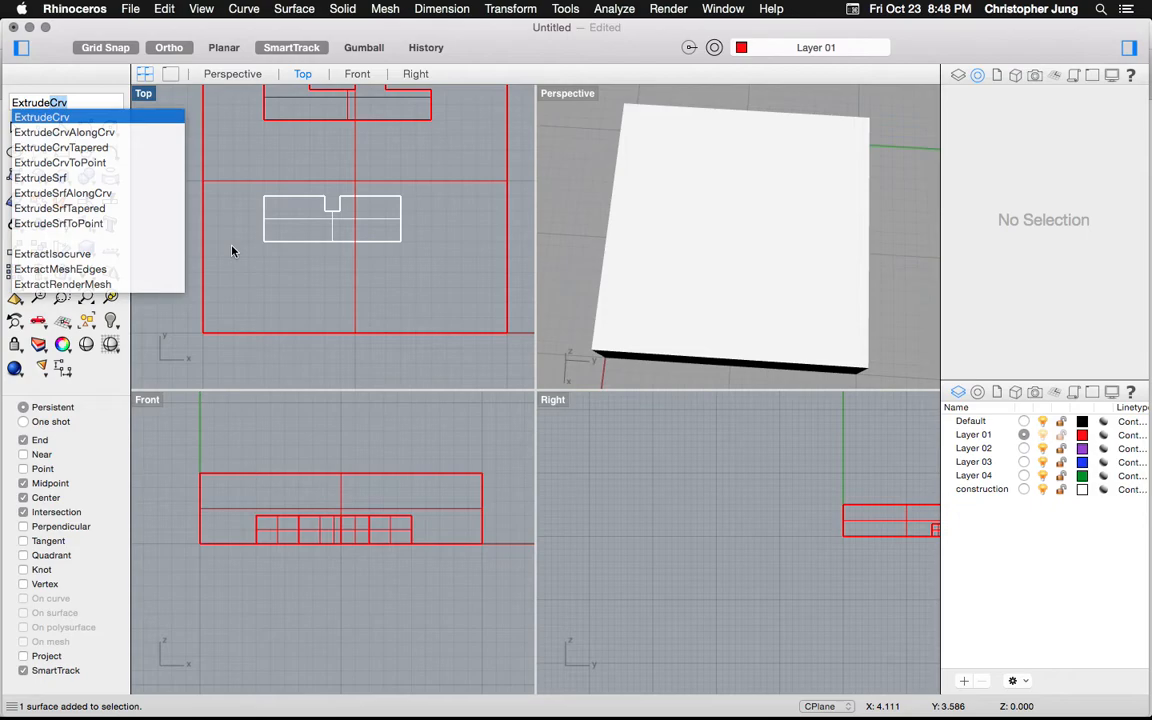
{"action": "left_click", "coordinate": [40, 178]}
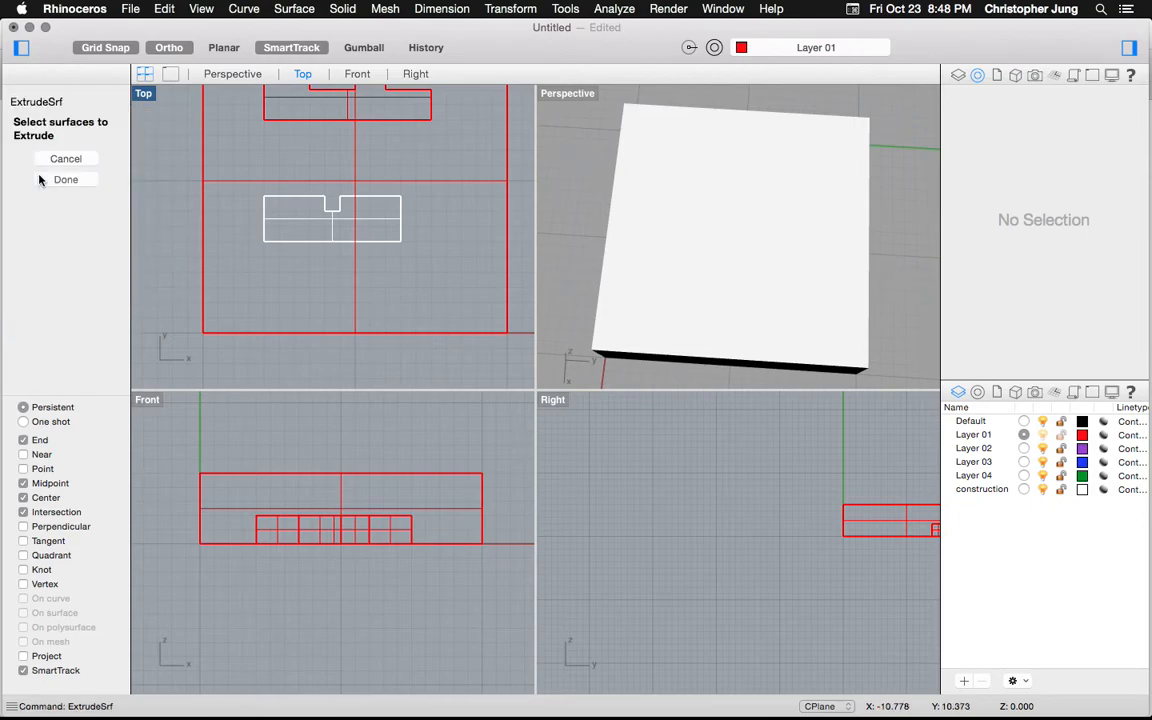
{"action": "left_click", "coordinate": [295, 9]}
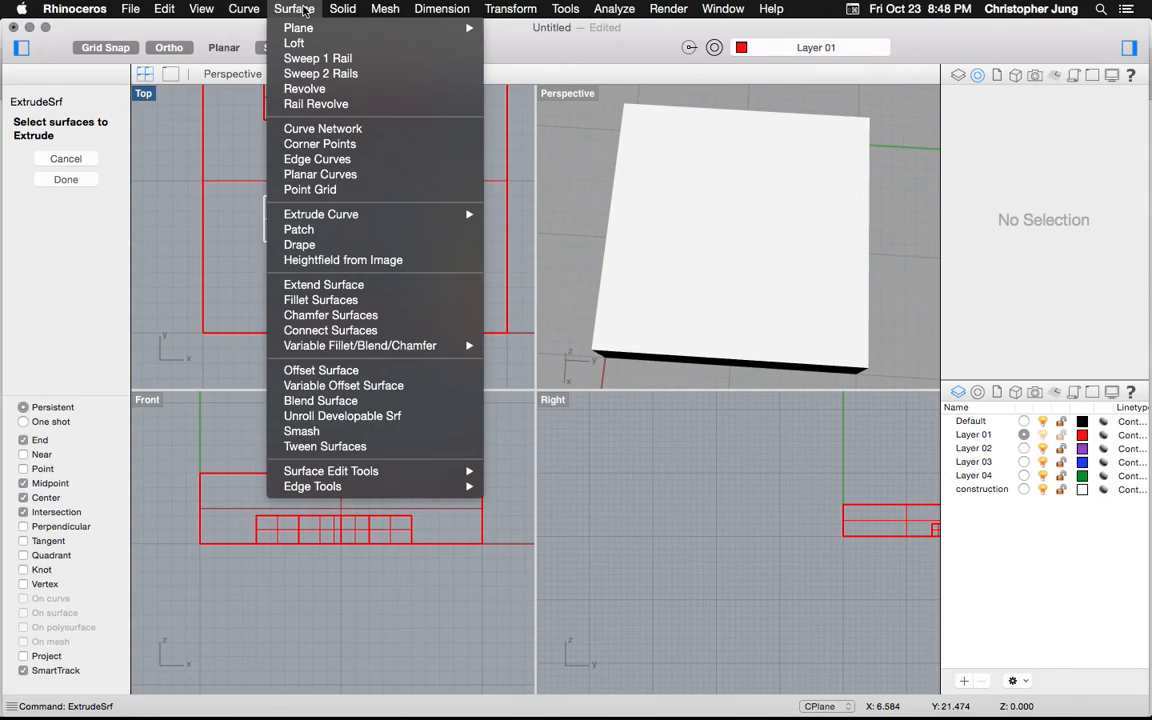
{"action": "mouse_move", "coordinate": [333, 9]}
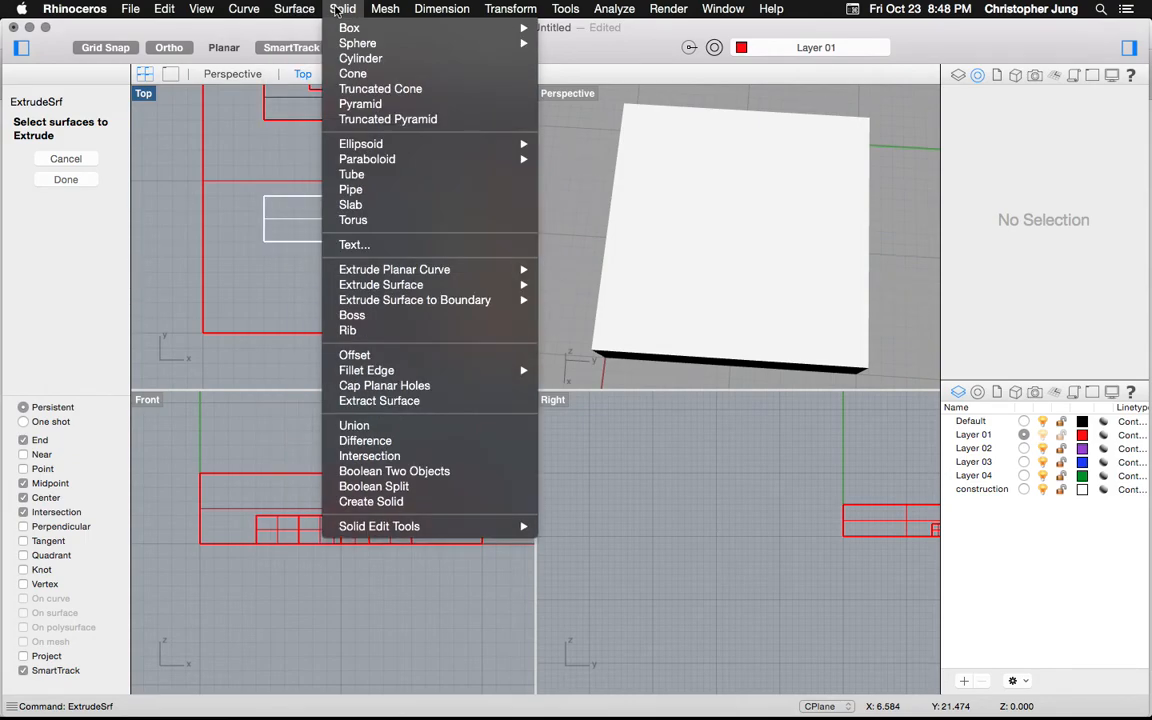
{"action": "mouse_move", "coordinate": [381, 293]}
{"action": "left_click", "coordinate": [2, 232]}
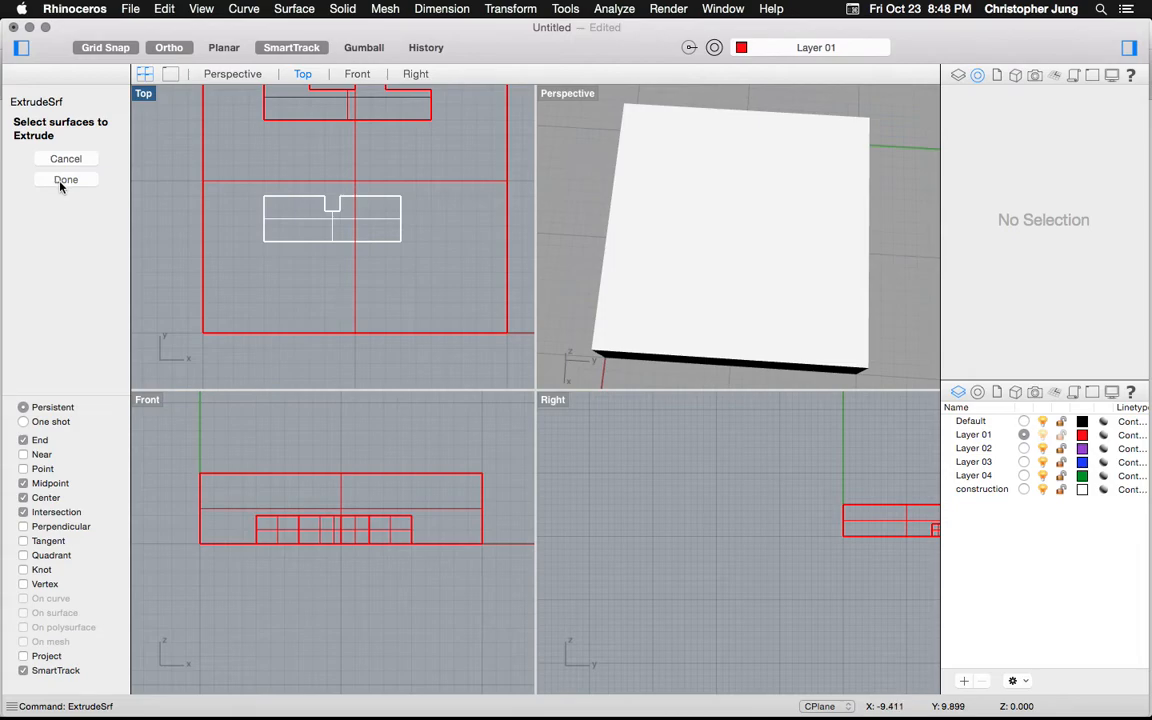
{"action": "key", "text": "Escape"}
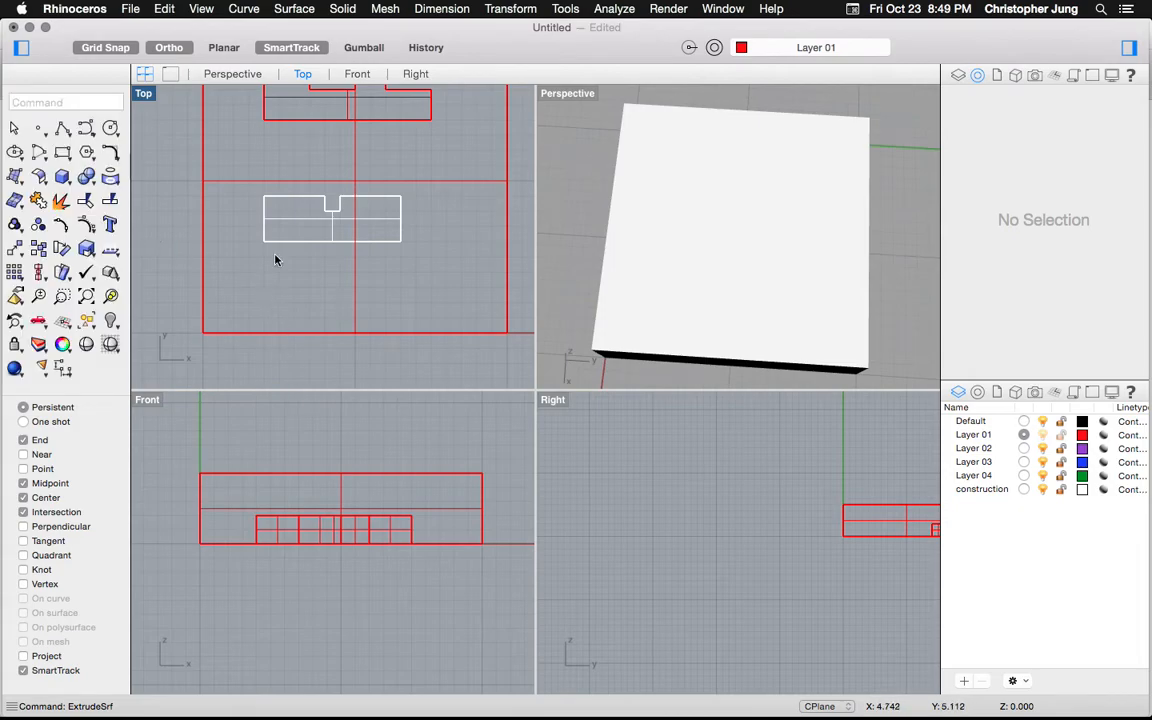
Step: Extrude the notched planar surface upward 8 units as a solid with ExtrudeSrf, so it passes through the box's top
{"action": "key", "text": "Return"}
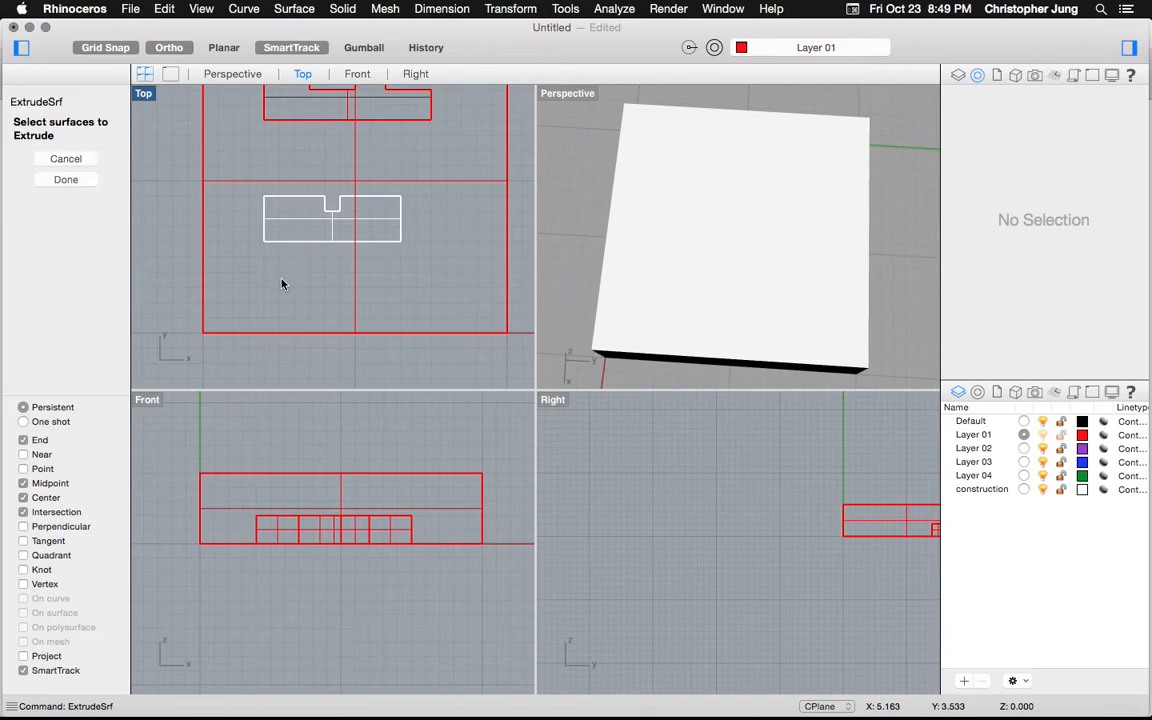
{"action": "left_click", "coordinate": [272, 218]}
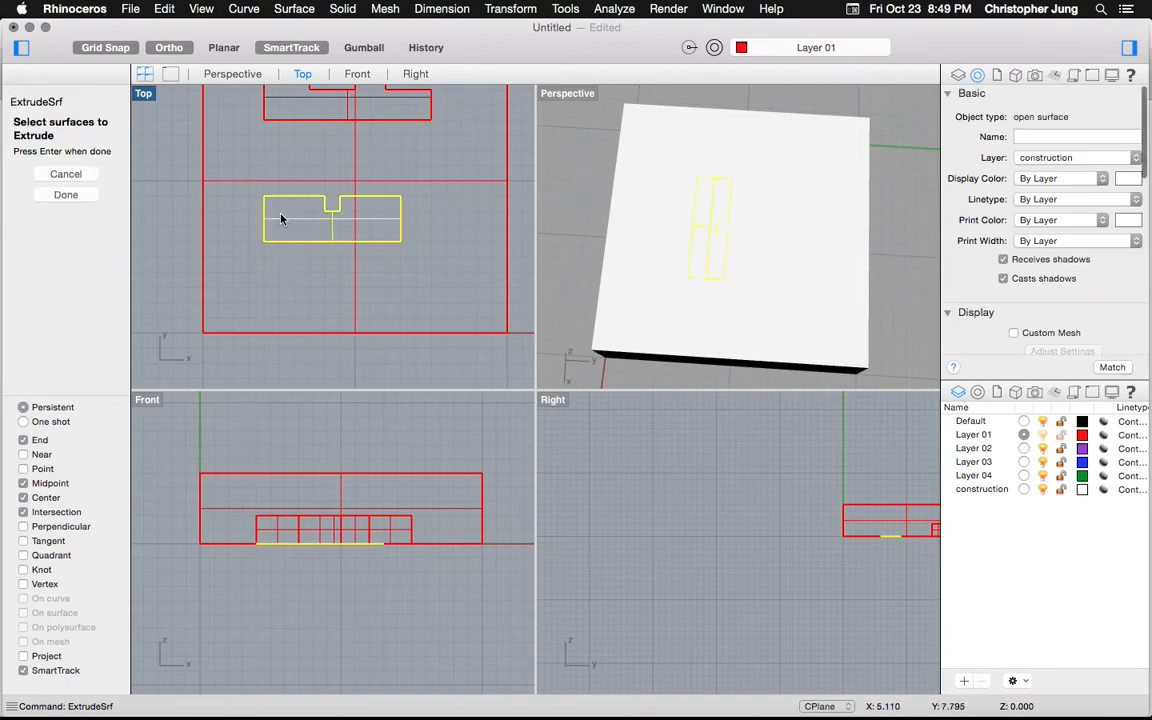
{"action": "key", "text": "Return"}
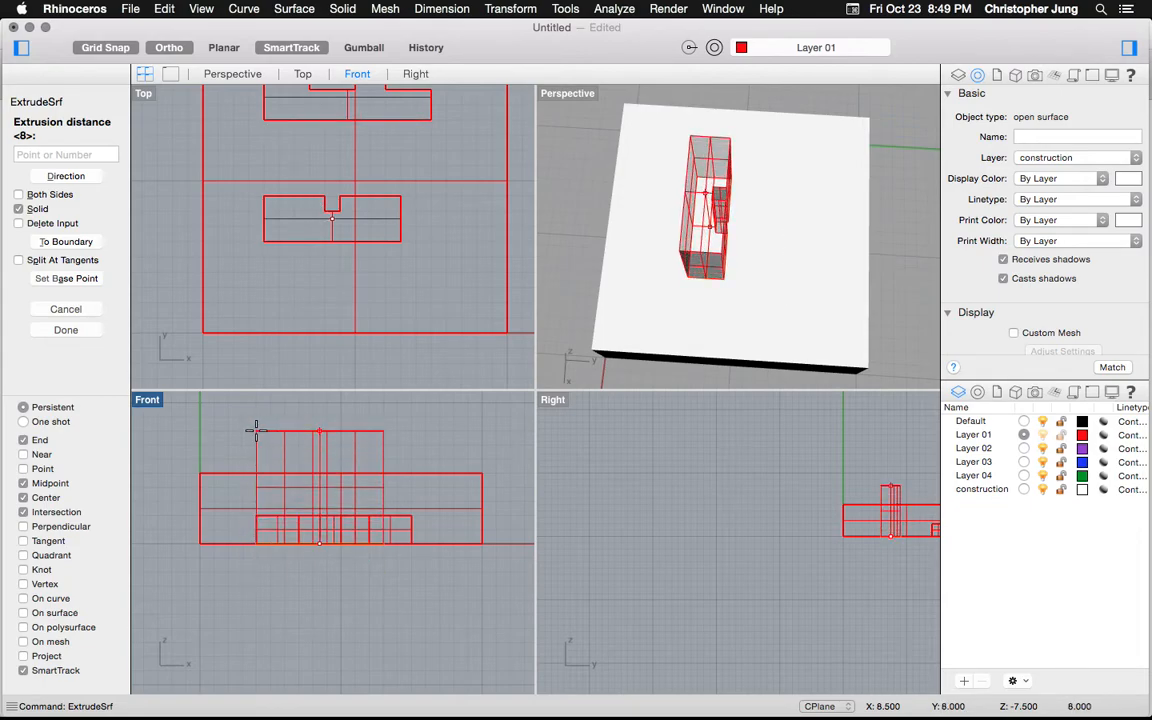
{"action": "left_click", "coordinate": [256, 430]}
Step: Move the notched solid straight down 1 unit in the Front view so it also protrudes below the box
{"action": "type", "text": "m"}
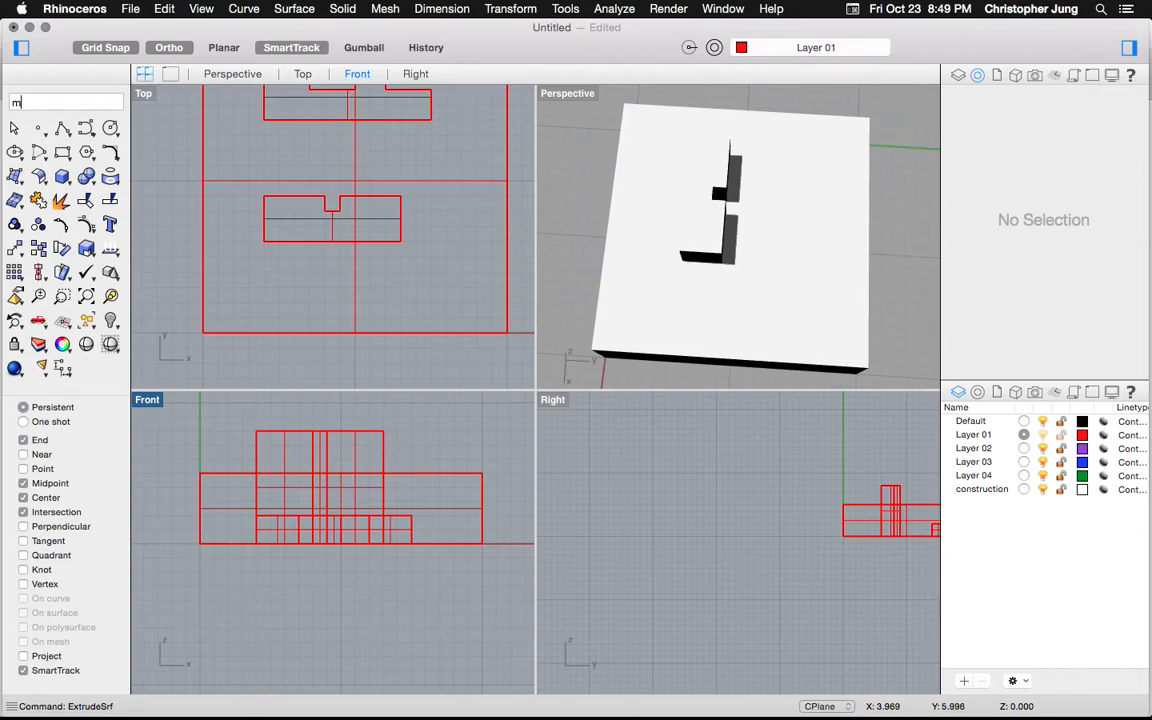
{"action": "type", "text": "ove"}
{"action": "key", "text": "Return"}
{"action": "left_click", "coordinate": [256, 440]}
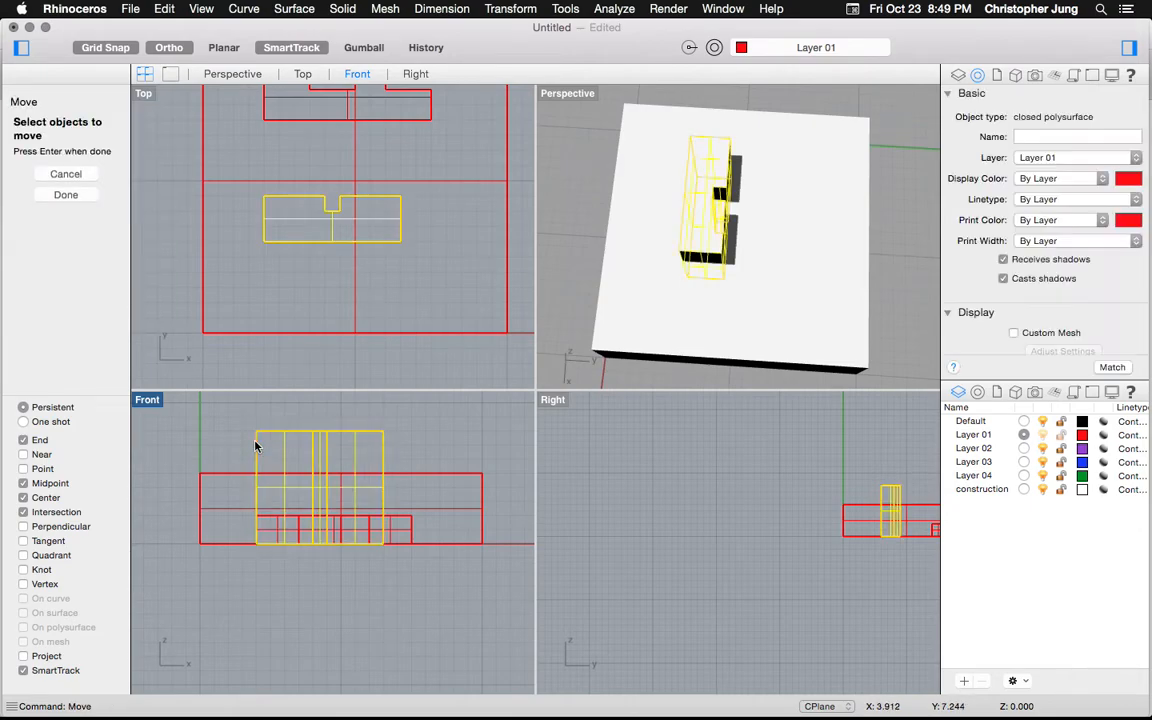
{"action": "key", "text": "Return"}
{"action": "left_click", "coordinate": [256, 436]}
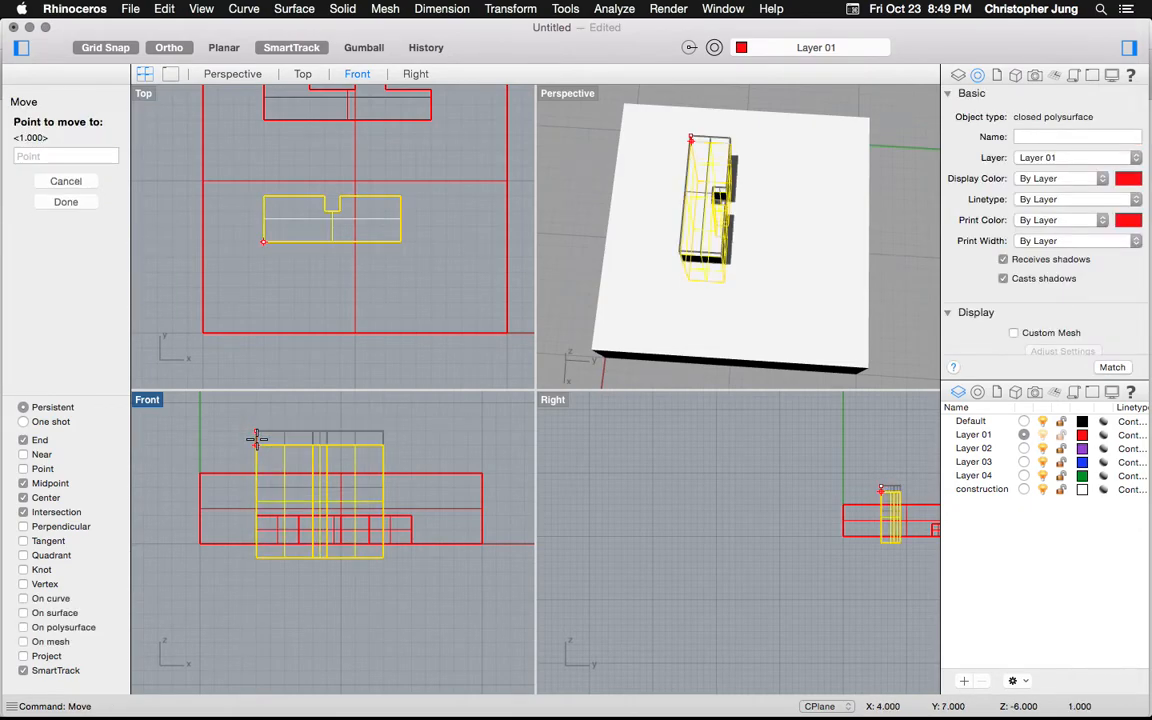
{"action": "left_click", "coordinate": [256, 445]}
Step: Try a Boolean difference with both the box and the notched solid picked as the objects to subtract from
{"action": "mouse_move", "coordinate": [616, 273]}
{"action": "right_mouse_down"}
{"action": "mouse_move", "coordinate": [616, 160]}
{"action": "mouse_move", "coordinate": [620, 238]}
{"action": "mouse_move", "coordinate": [684, 232]}
{"action": "mouse_move", "coordinate": [730, 275]}
{"action": "mouse_move", "coordinate": [622, 315]}
{"action": "mouse_move", "coordinate": [560, 300]}
{"action": "mouse_move", "coordinate": [548, 375]}
{"action": "mouse_move", "coordinate": [619, 264]}
{"action": "right_mouse_up"}
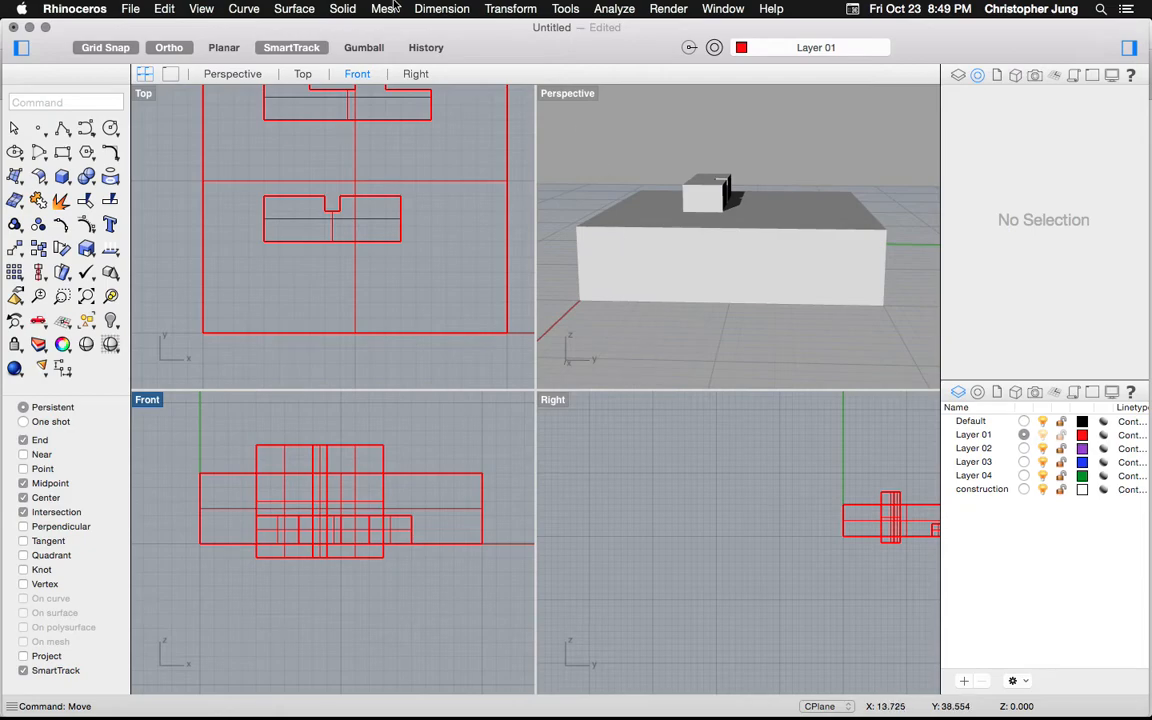
{"action": "left_click", "coordinate": [341, 9]}
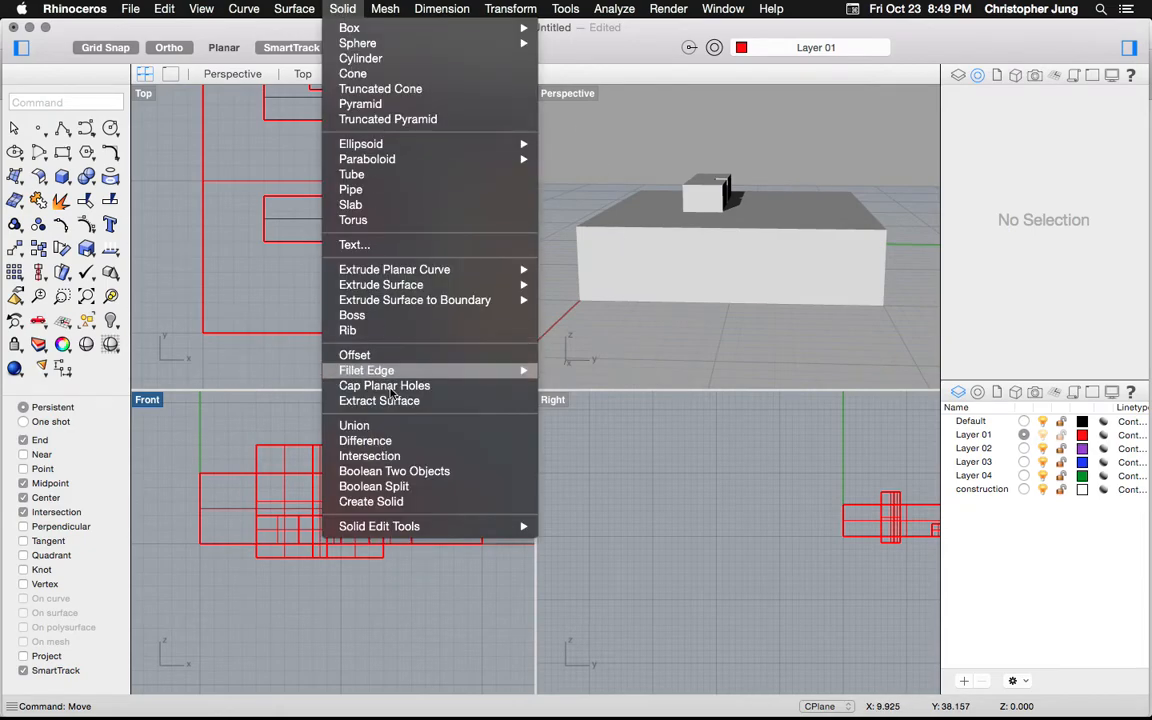
{"action": "left_click", "coordinate": [397, 440]}
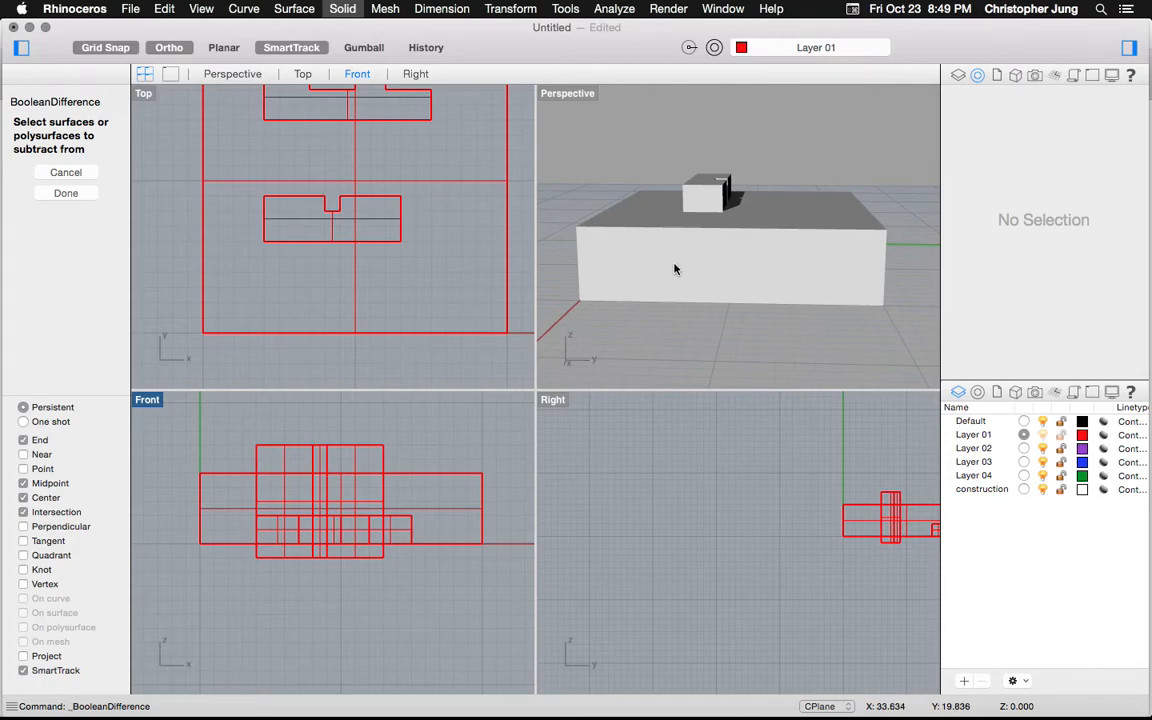
{"action": "right_click_drag", "start_coordinate": [657, 239], "coordinate": [657, 268]}
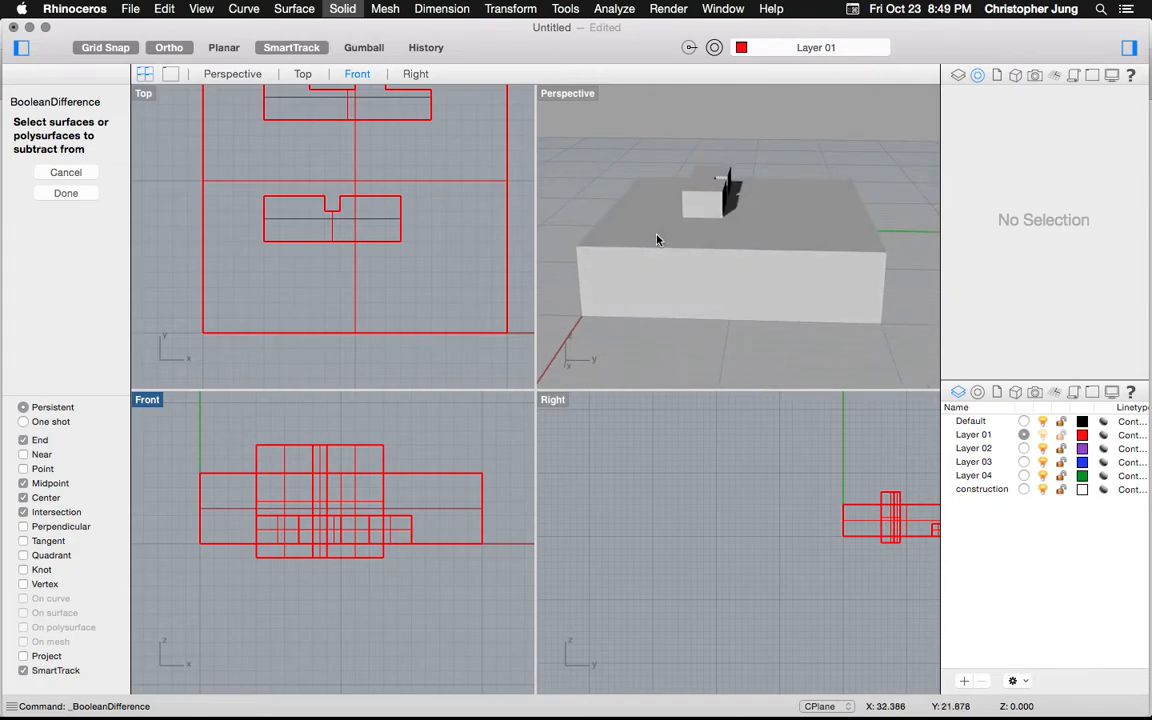
{"action": "left_click", "coordinate": [640, 235]}
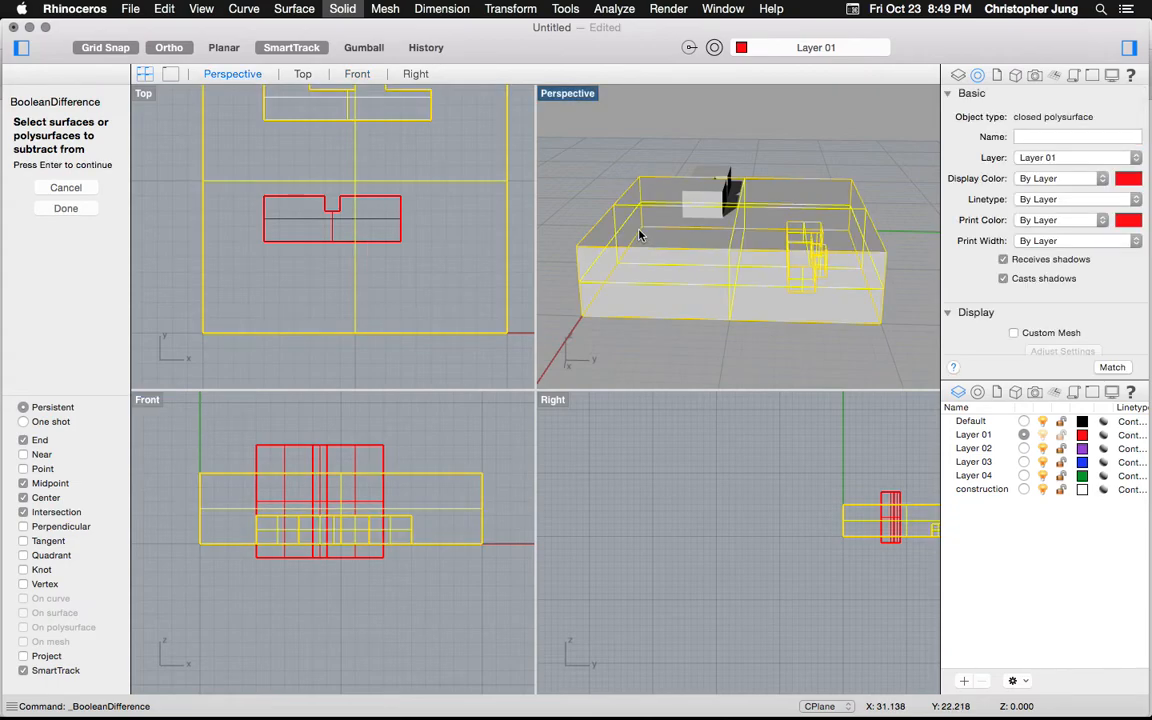
{"action": "left_click", "coordinate": [690, 200]}
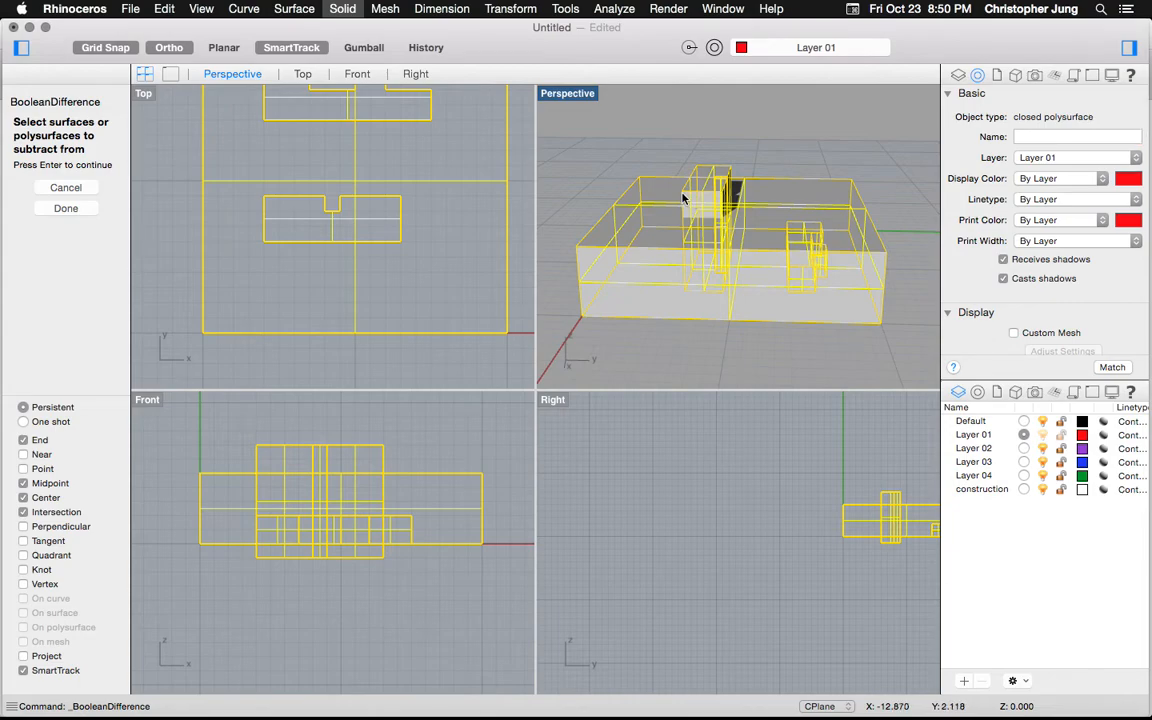
{"action": "key", "text": "Return"}
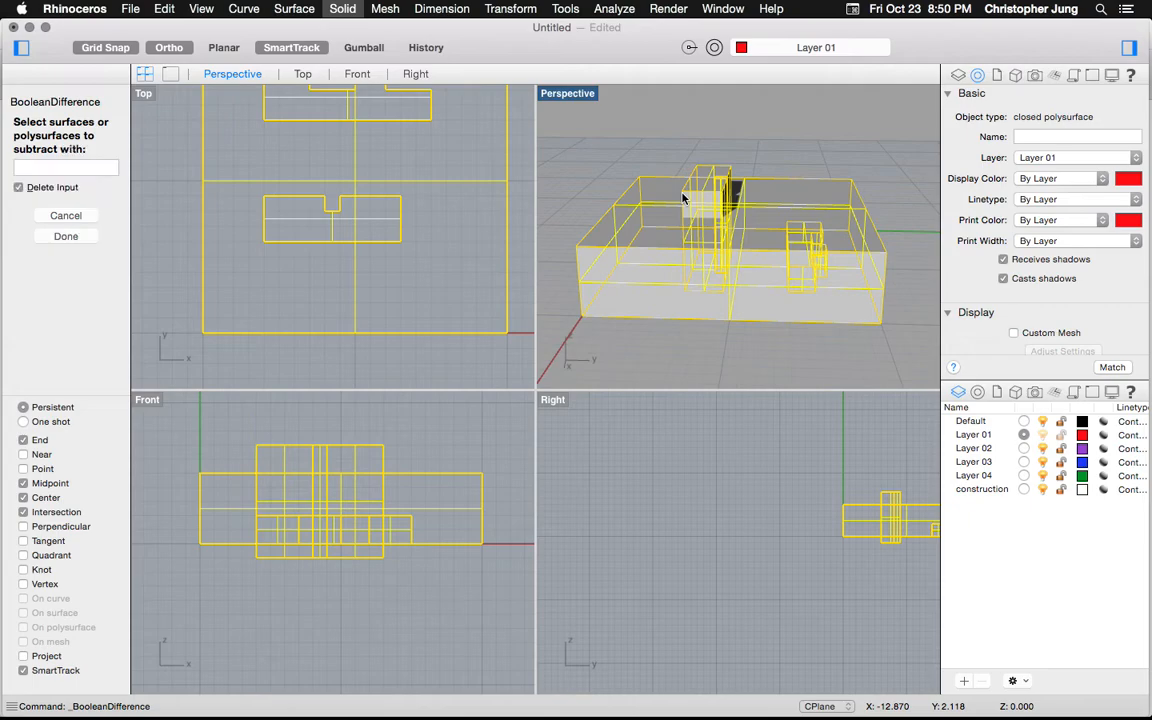
{"action": "key", "text": "Return"}
Step: Subtract the notched solid from the box with BooleanDifference, deleting the input solid
{"action": "key", "text": "Return"}
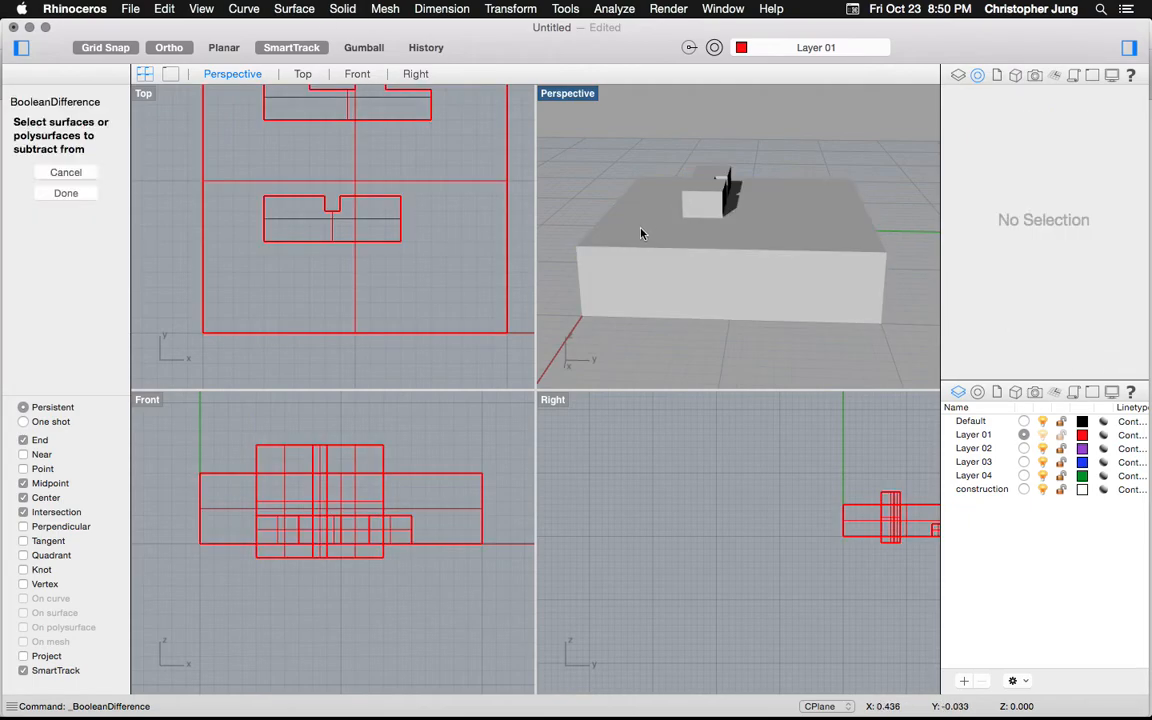
{"action": "left_click", "coordinate": [648, 283]}
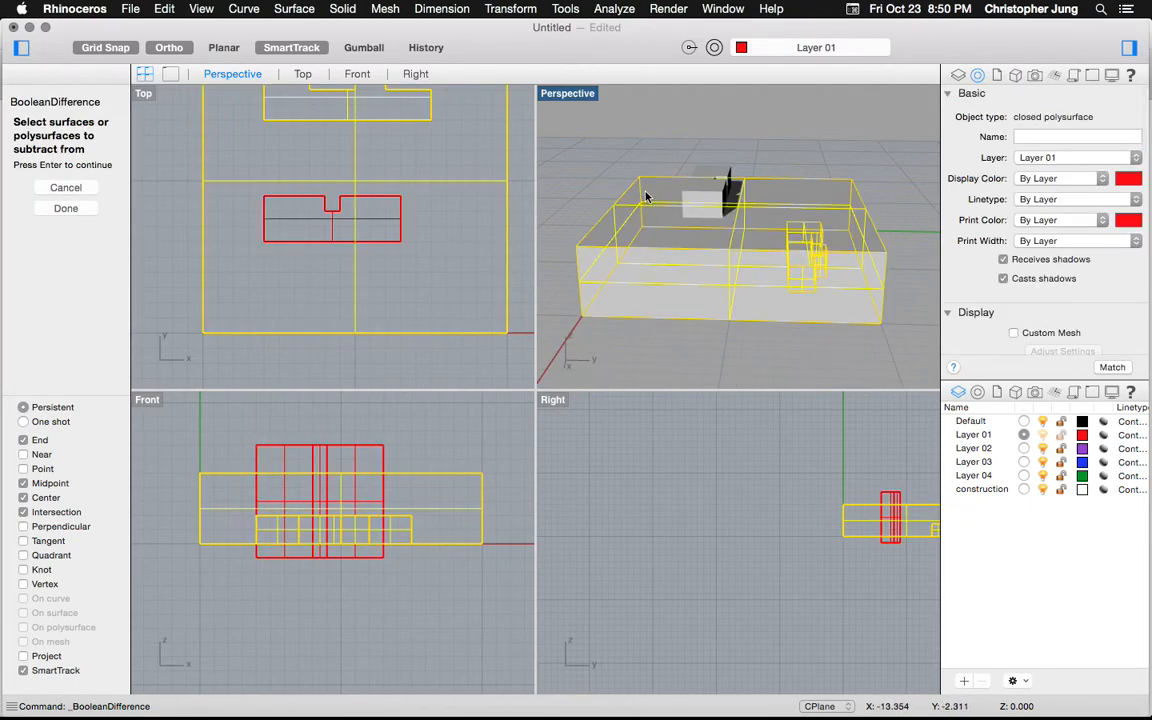
{"action": "key", "text": "Return"}
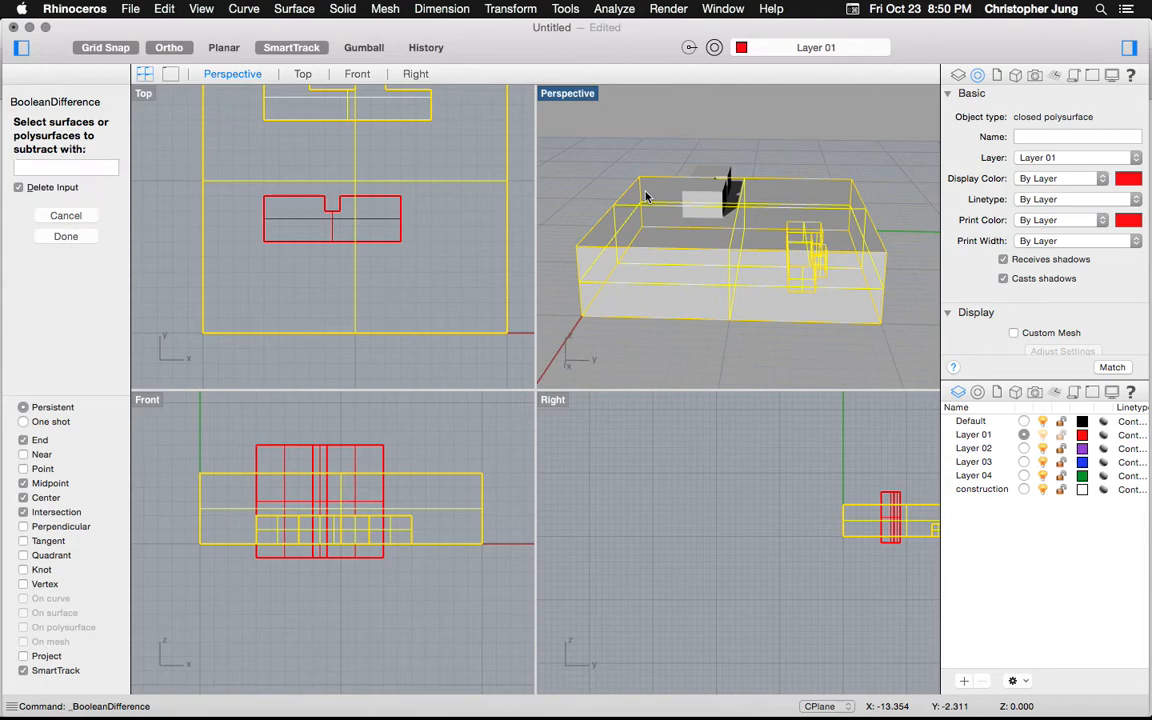
{"action": "left_click", "coordinate": [699, 196]}
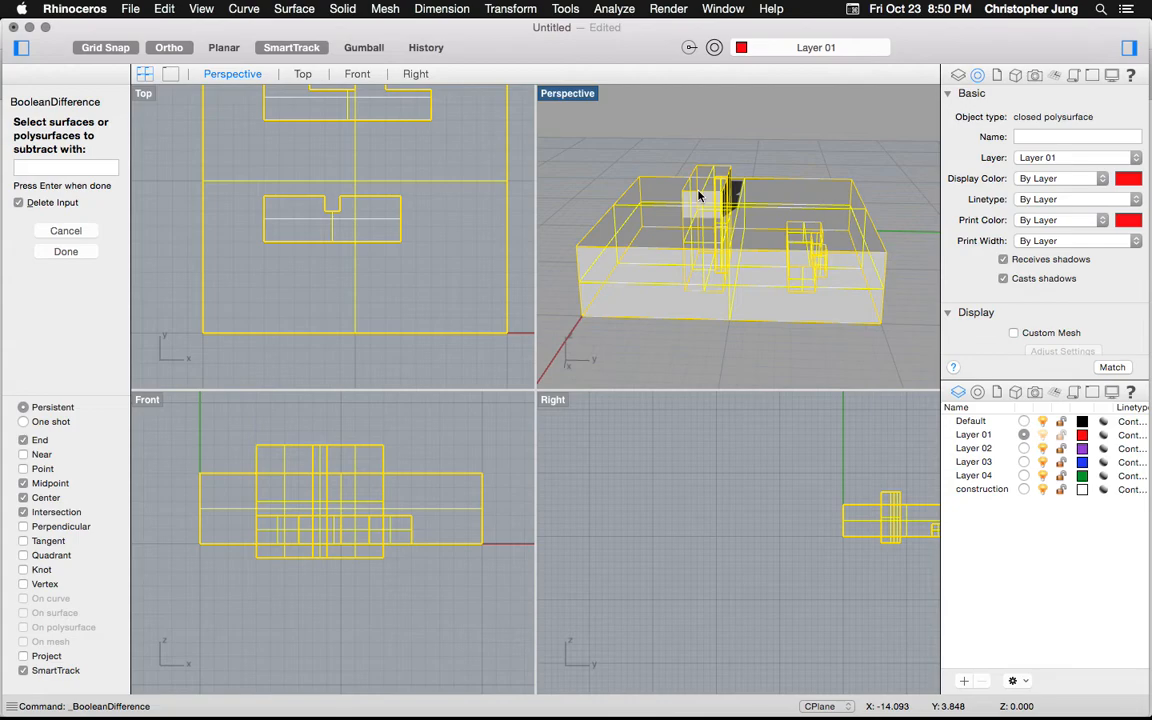
{"action": "key", "text": "Return"}
Step: Hide the construction layer and examine the notched through hole from above and below the box
{"action": "scroll", "coordinate": [699, 196], "scroll_direction": "down", "scroll_amount": 5}
{"action": "scroll", "coordinate": [699, 196], "scroll_direction": "down", "scroll_amount": 5}
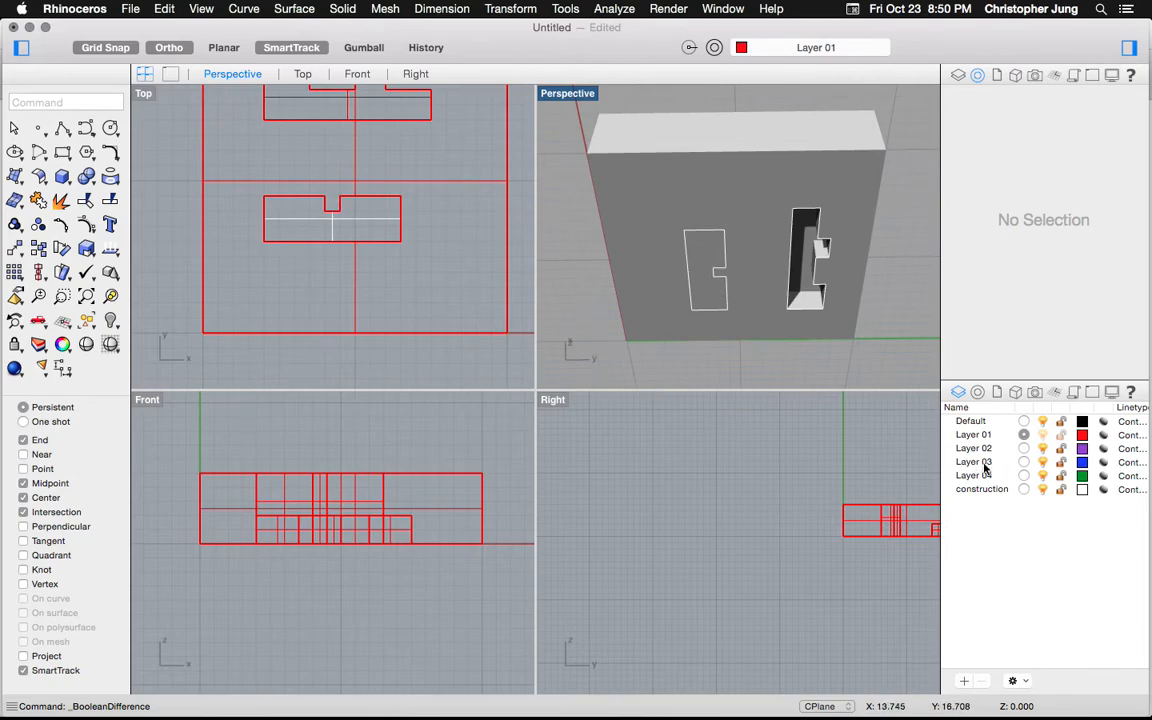
{"action": "left_click", "coordinate": [1043, 489]}
{"action": "scroll", "coordinate": [623, 267], "scroll_direction": "up", "scroll_amount": 5}
{"action": "scroll", "coordinate": [623, 267], "scroll_direction": "up", "scroll_amount": 10}
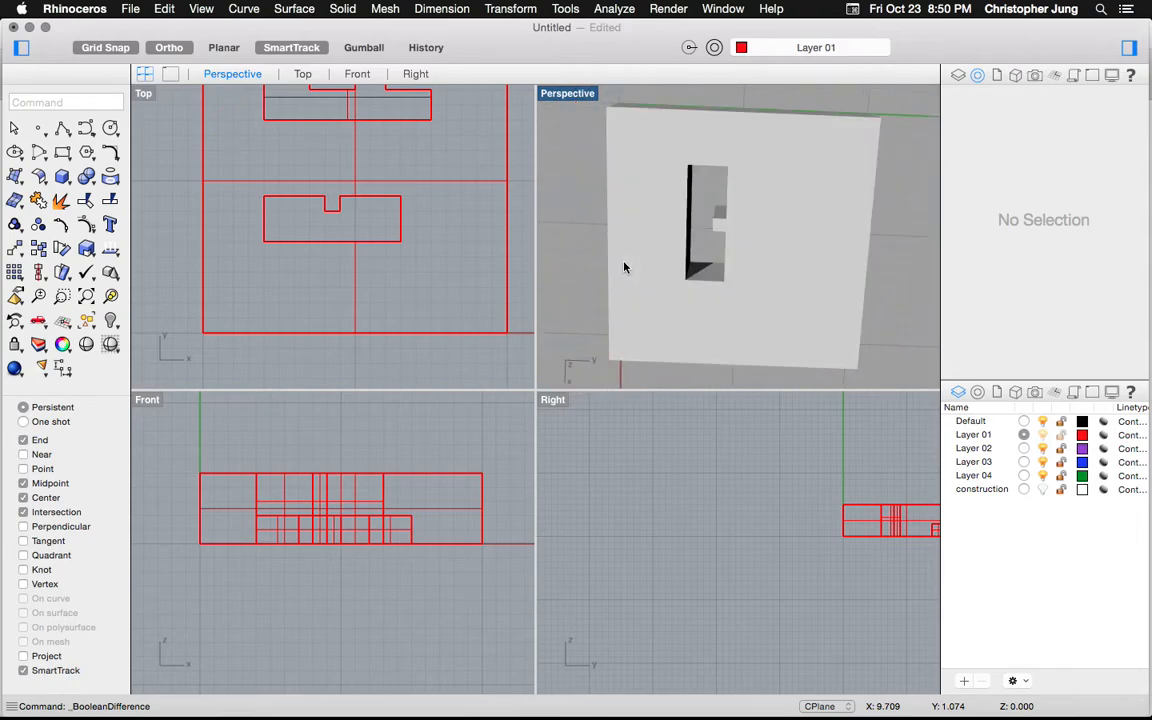
{"action": "scroll", "coordinate": [623, 267], "scroll_direction": "up", "scroll_amount": 10}
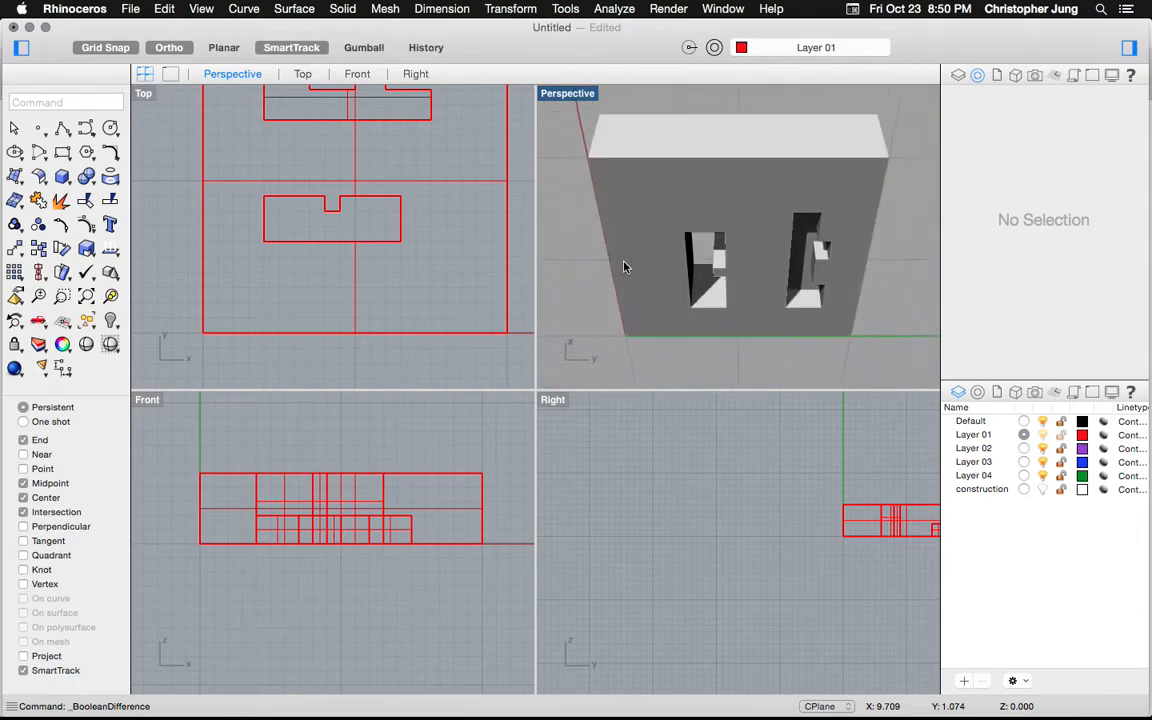
{"action": "scroll", "coordinate": [623, 267], "scroll_direction": "up", "scroll_amount": 10}
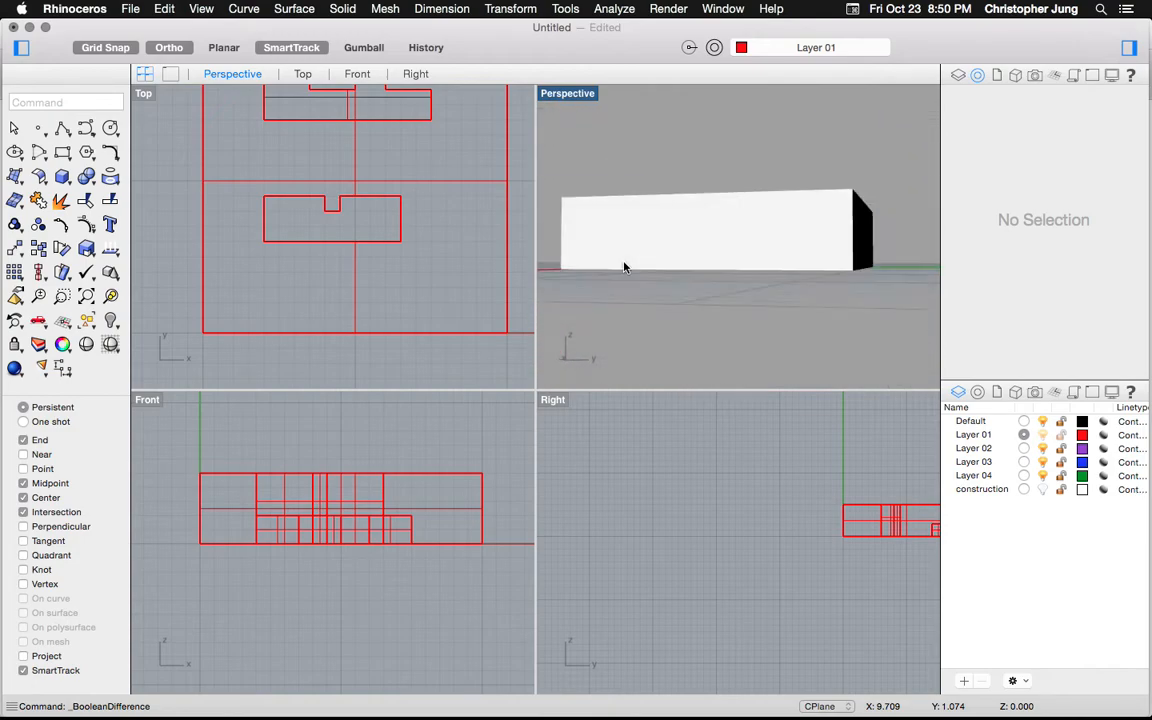
{"action": "scroll", "coordinate": [623, 267], "scroll_direction": "up", "scroll_amount": 10}
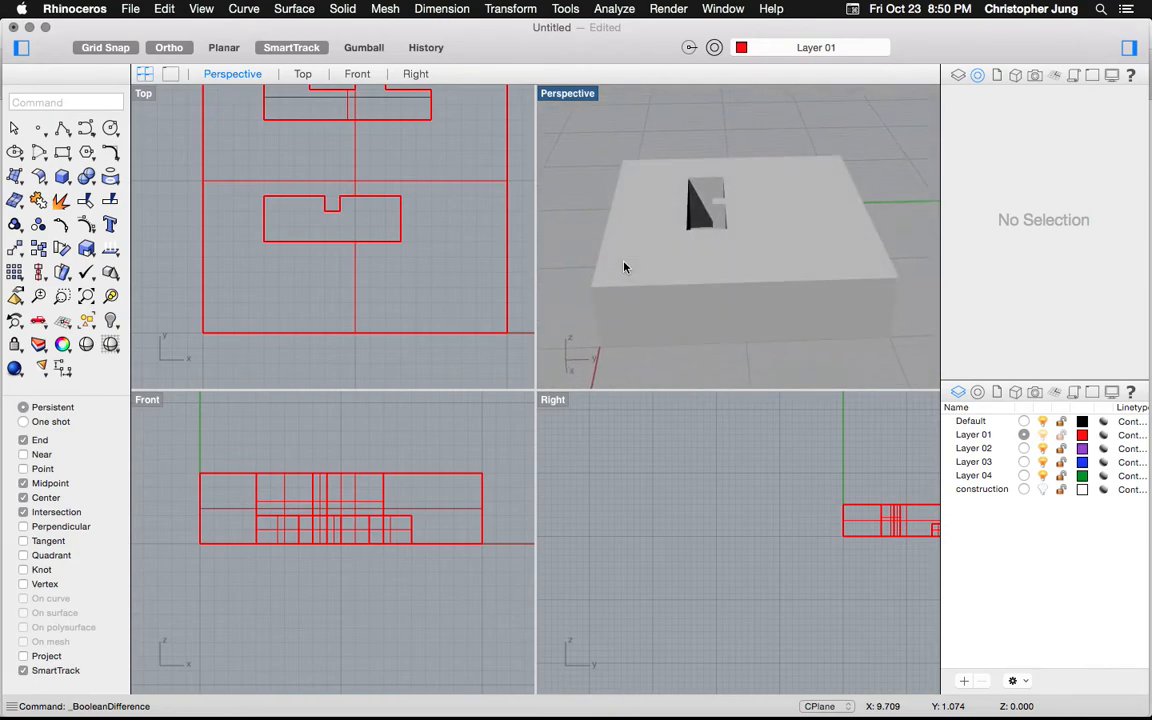
{"action": "scroll", "coordinate": [623, 267], "scroll_direction": "up", "scroll_amount": 3}
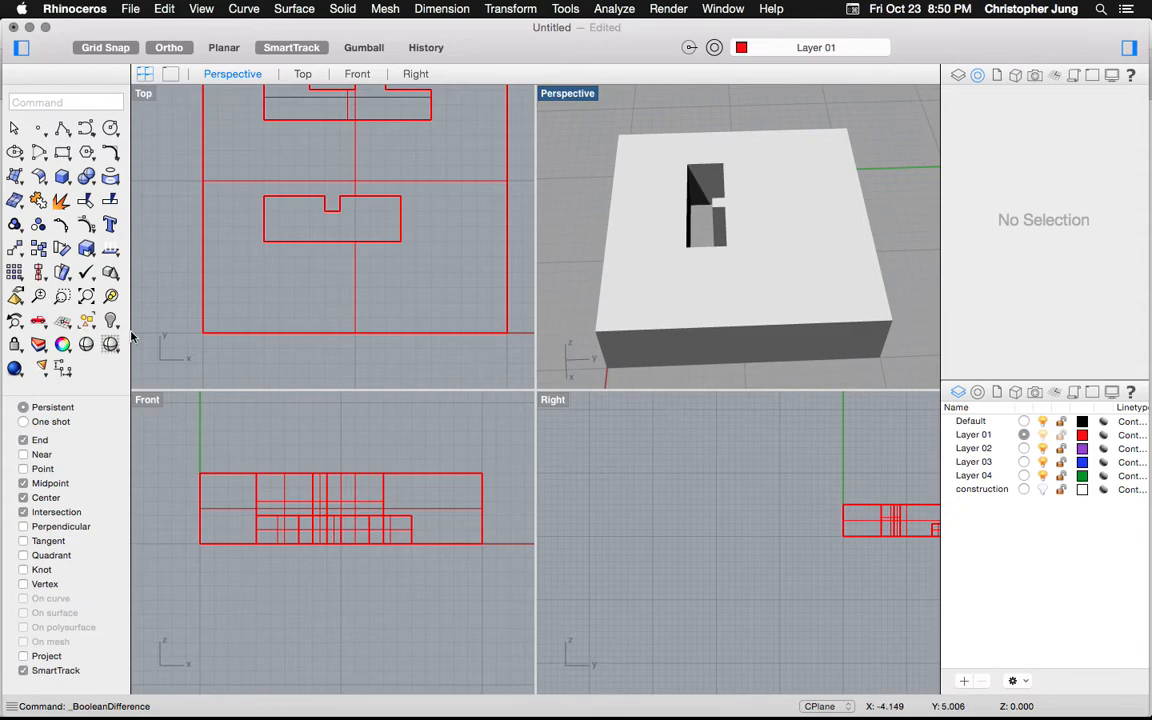
Step: Undo the hiding of the construction layer, the Boolean difference and the move of the notched solid
{"action": "key", "text": "super+z"}
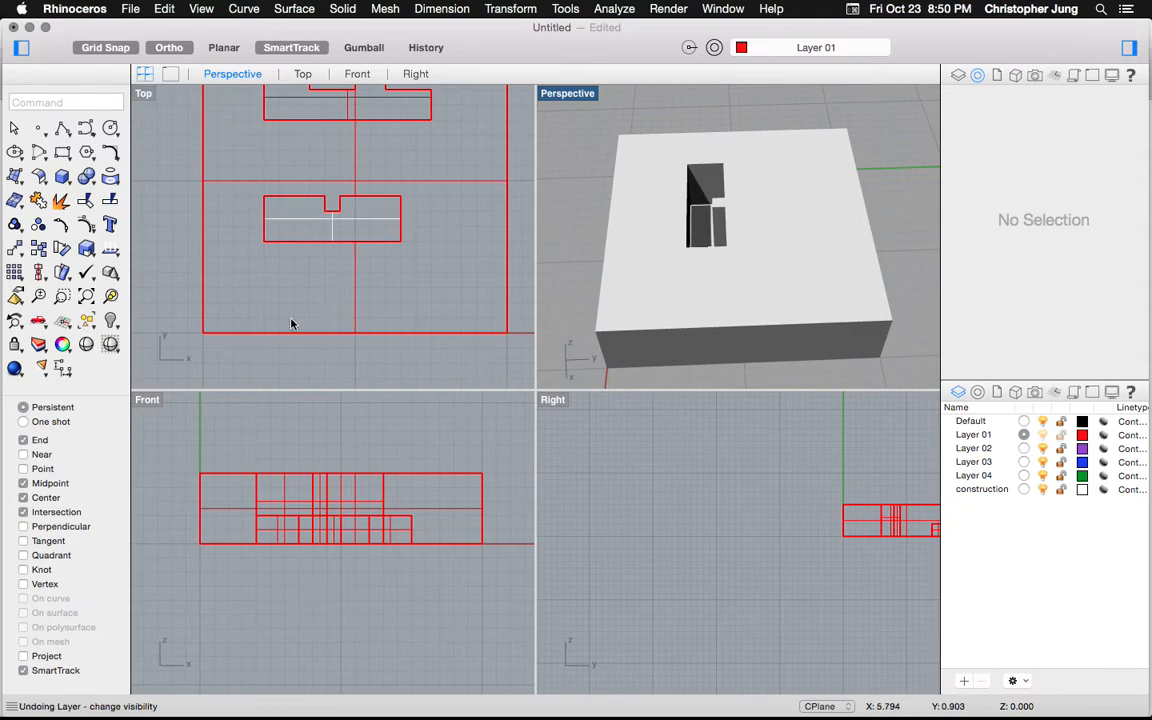
{"action": "key", "text": "super+z"}
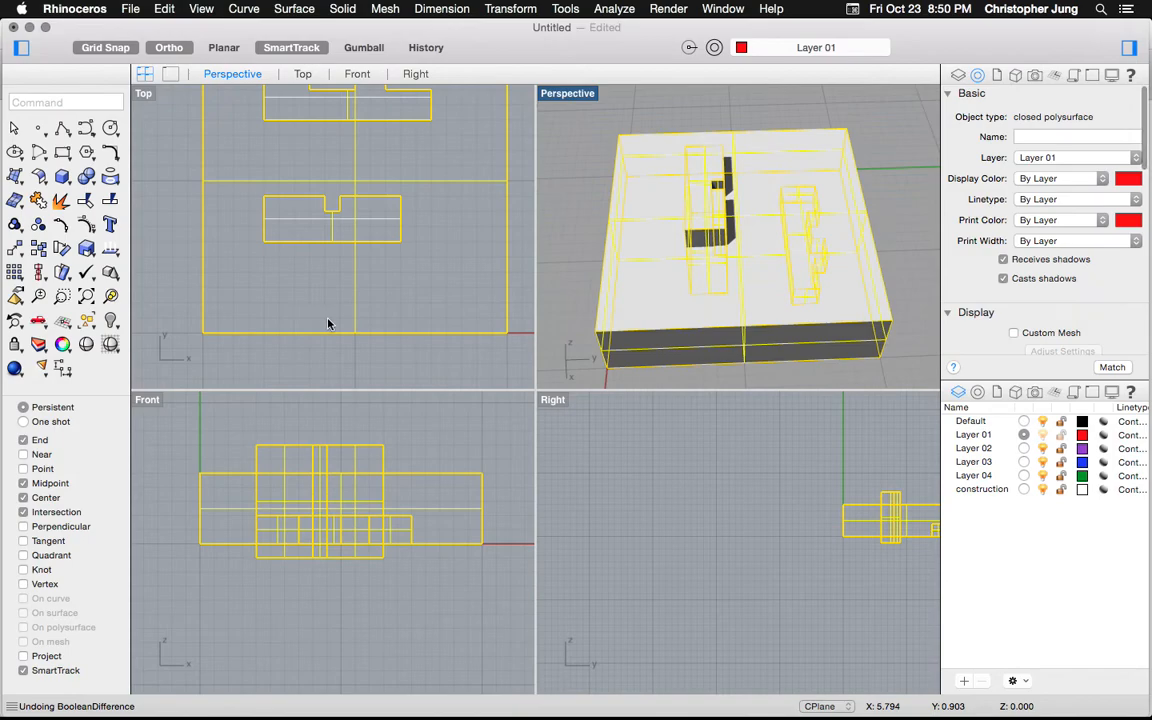
{"action": "key", "text": "Escape"}
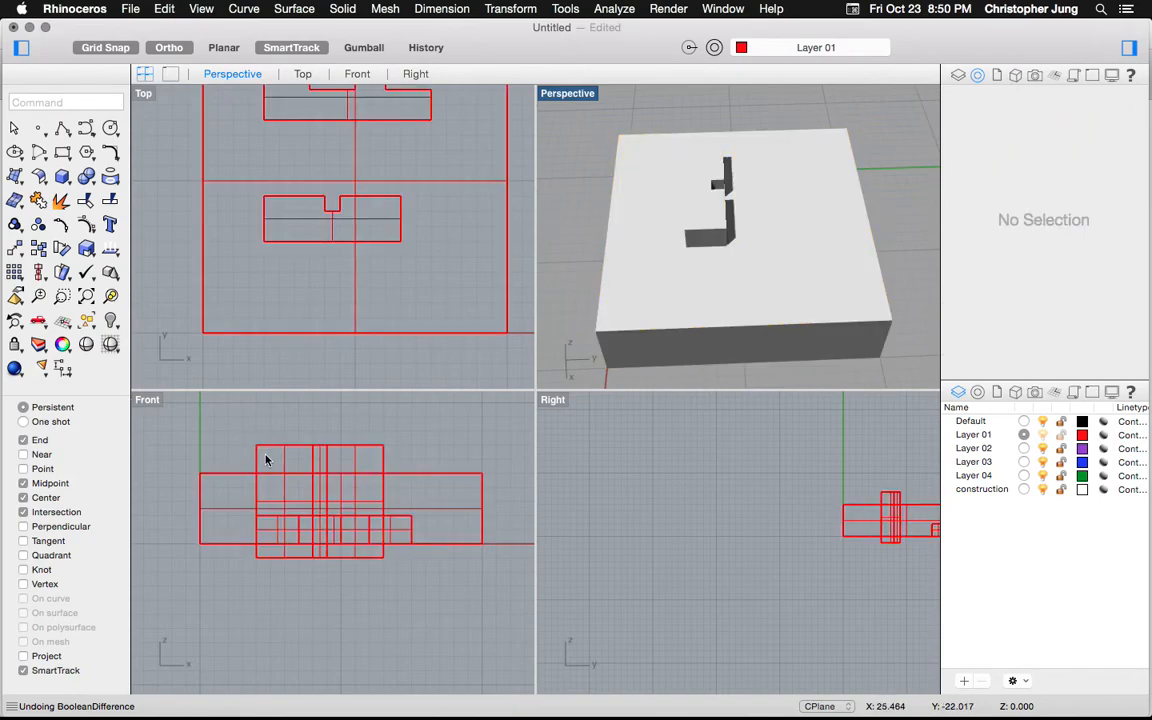
{"action": "key", "text": "super+z"}
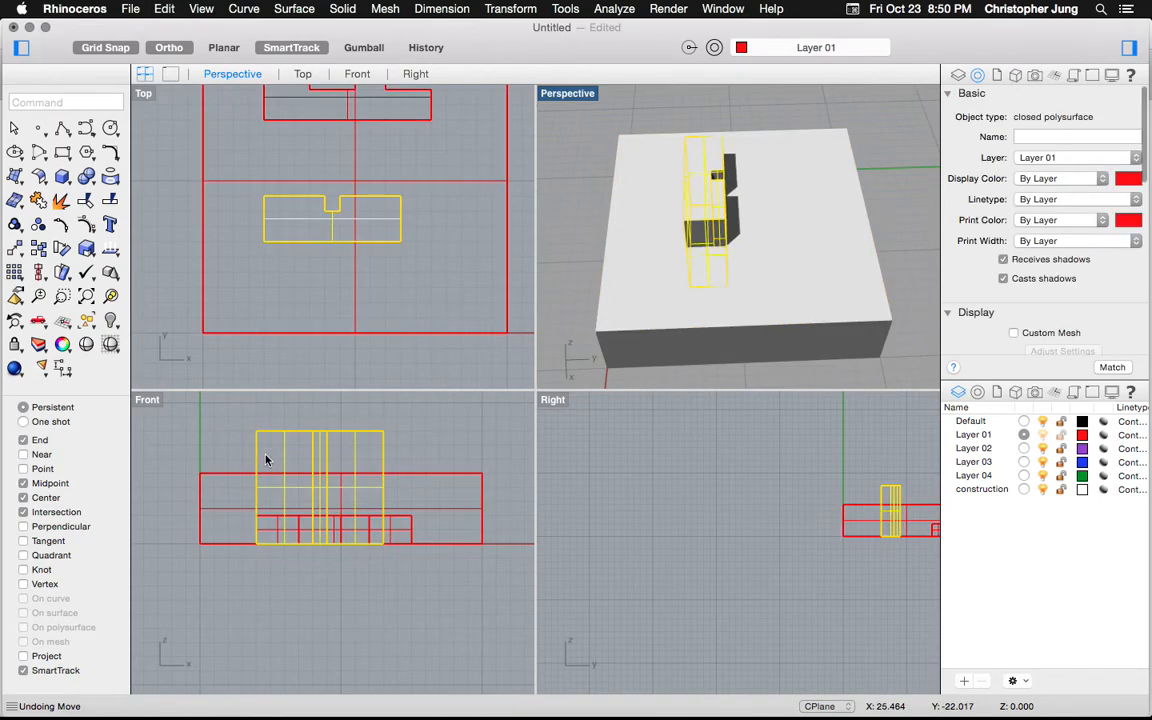
Step: Undo the notched surface's extrusion and move the notched curve and surface from their lower-left corner to the existing pocket's upper-level lower-left corner
{"action": "key", "text": "super+z"}
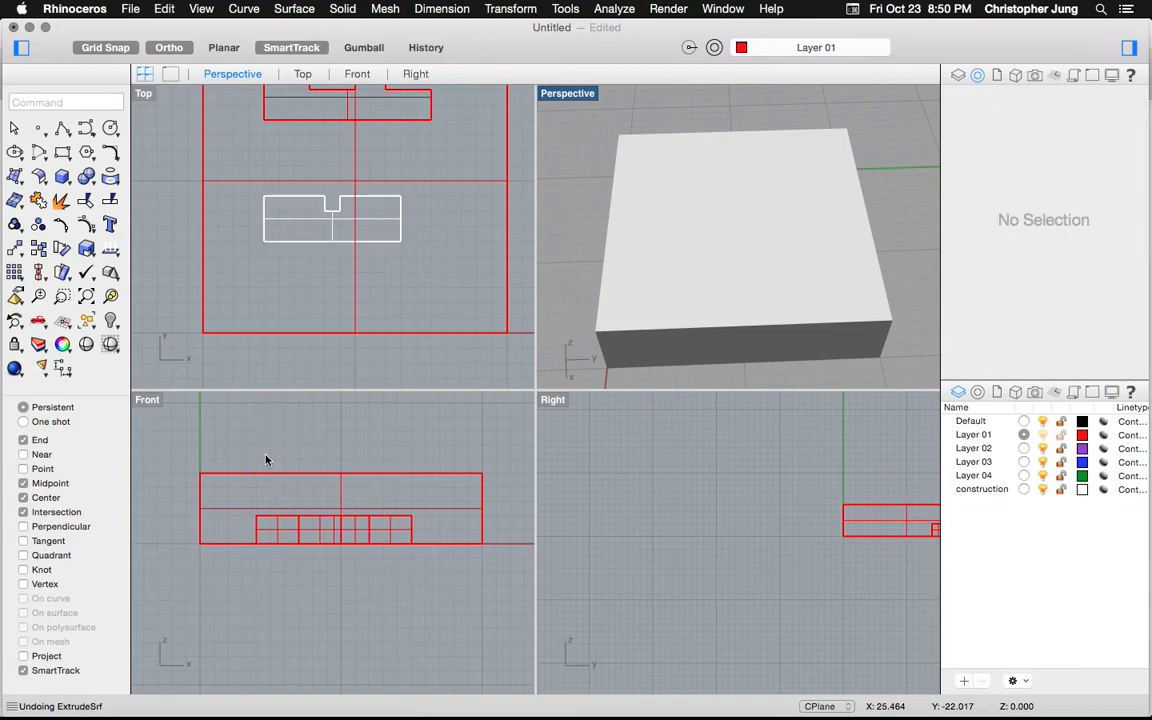
{"action": "left_click", "coordinate": [226, 257]}
{"action": "type", "text": "move"}
{"action": "key", "text": "Return"}
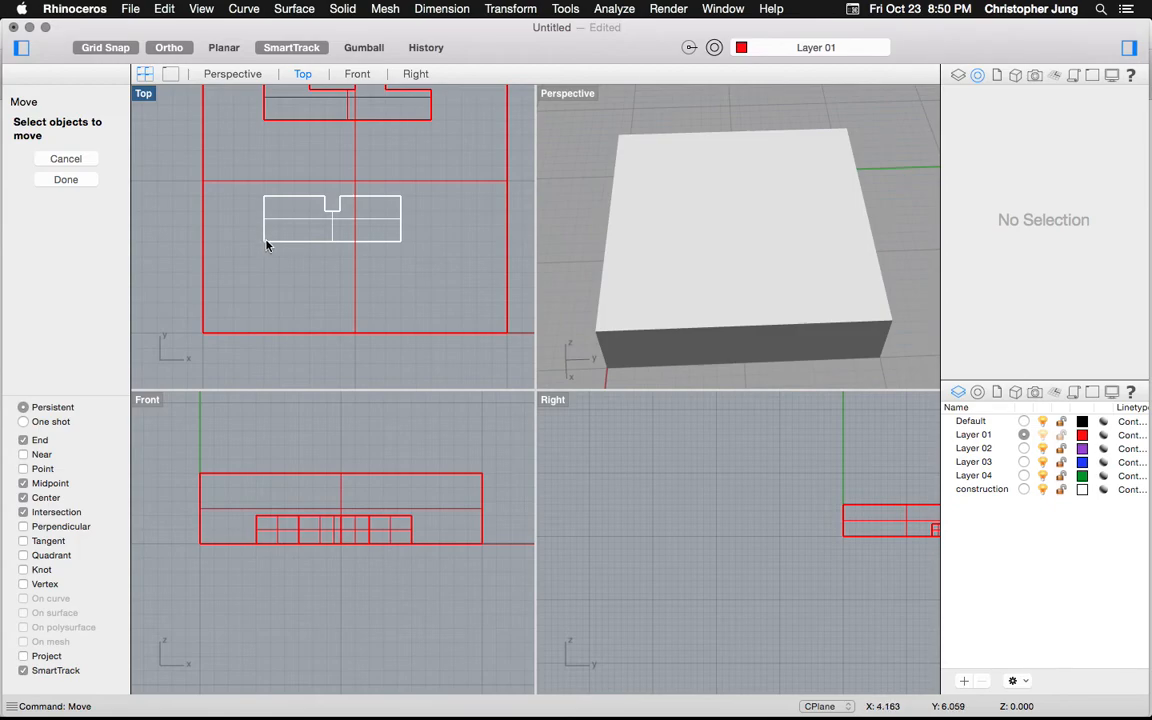
{"action": "left_click", "coordinate": [266, 243]}
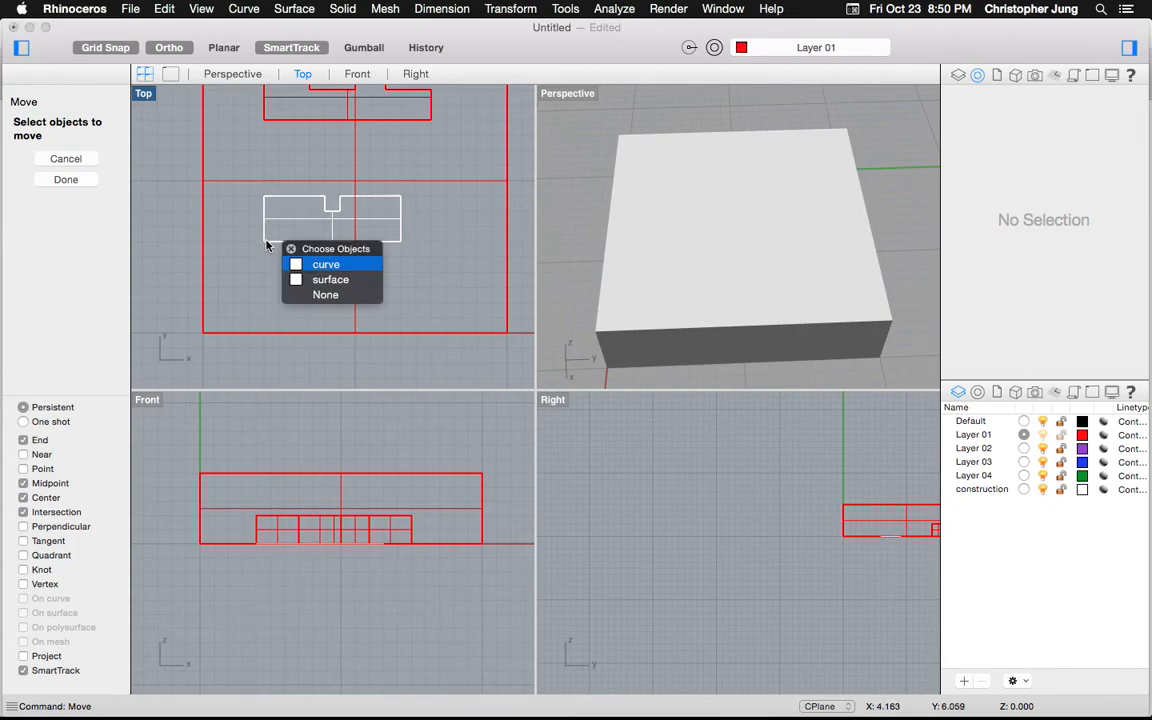
{"action": "key", "text": "Return"}
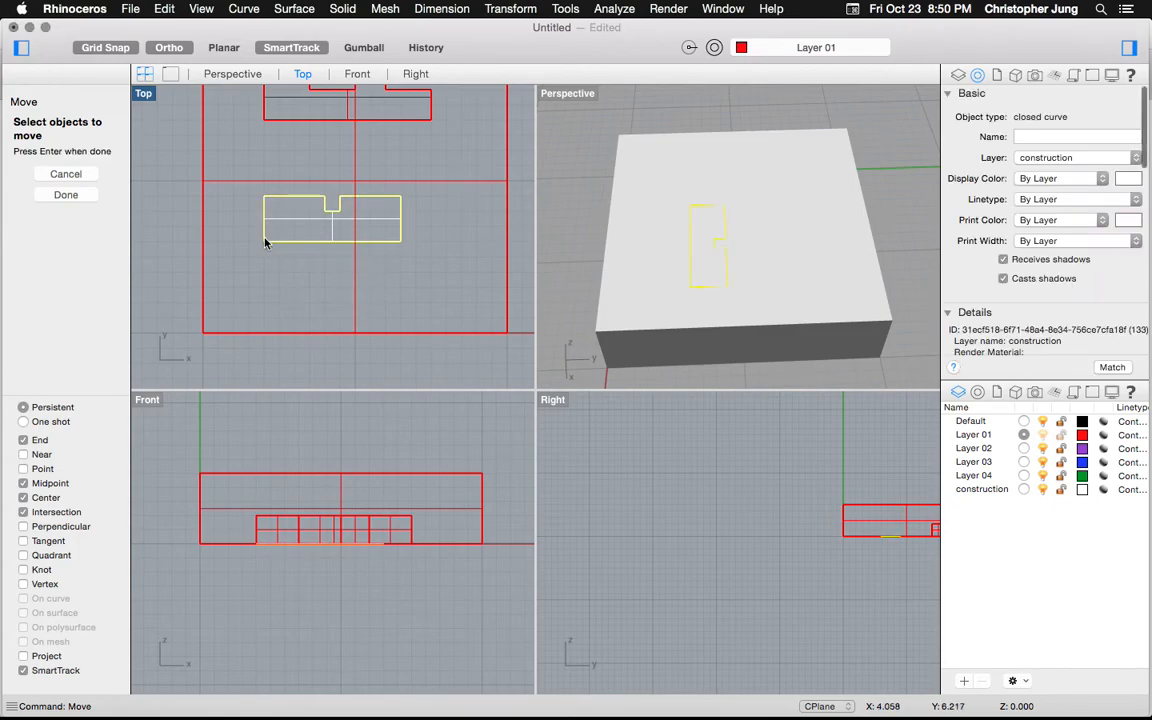
{"action": "key", "text": "Return"}
{"action": "left_click", "coordinate": [263, 242]}
{"action": "scroll", "coordinate": [260, 240], "scroll_direction": "up", "scroll_amount": 3}
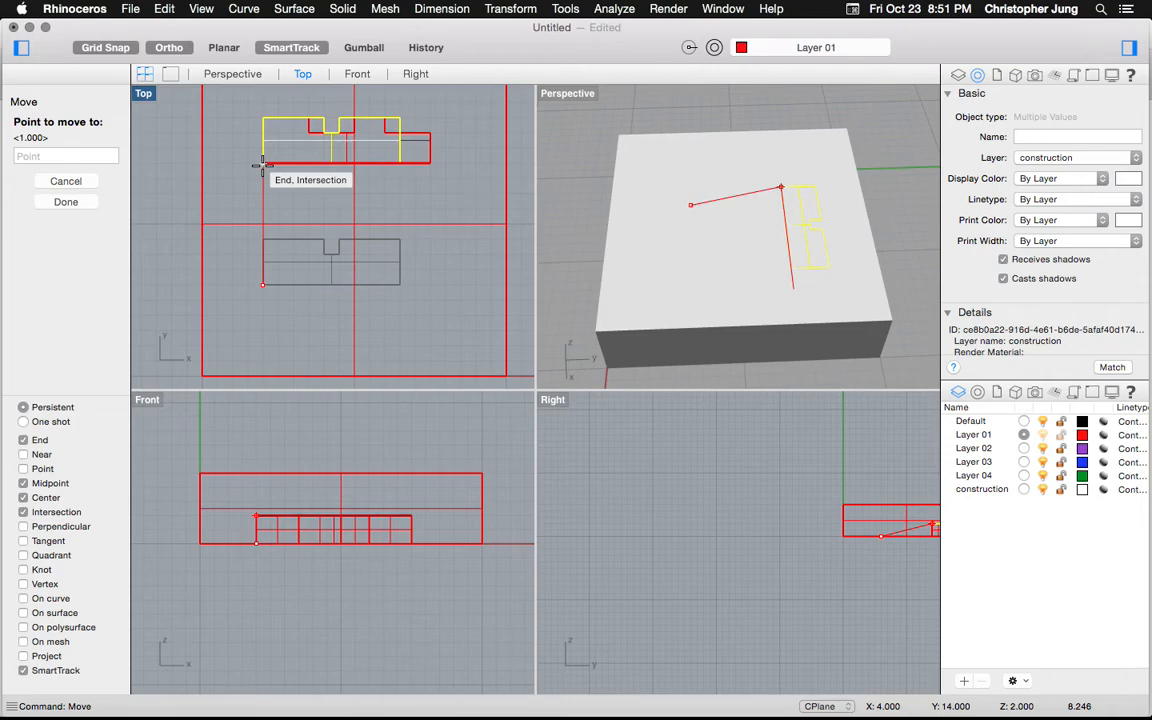
{"action": "left_click", "coordinate": [262, 165]}
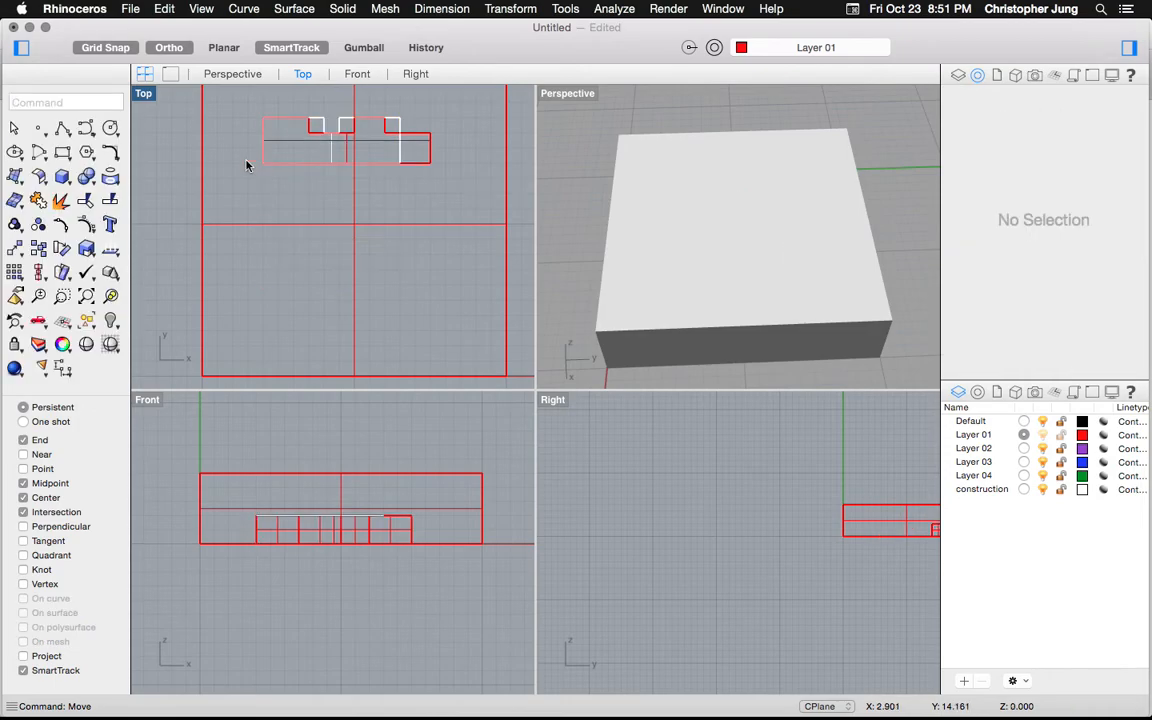
{"action": "left_click", "coordinate": [324, 123]}
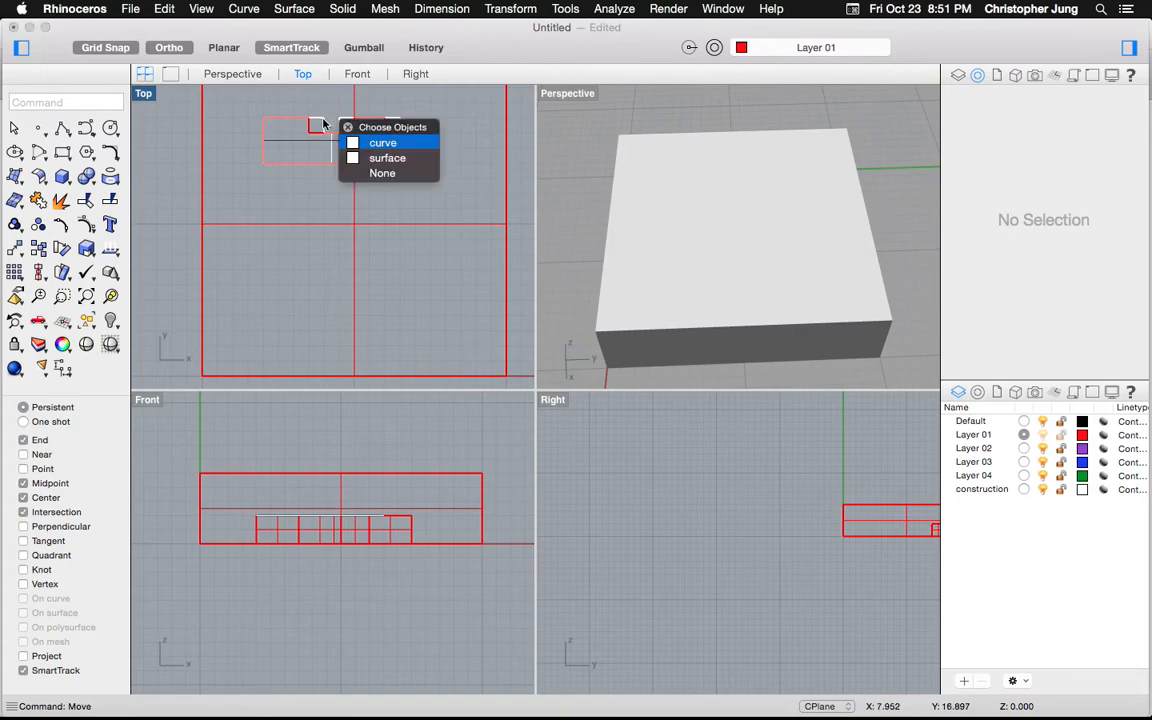
{"action": "key", "text": "Escape"}
{"action": "type", "text": "move"}
{"action": "key", "text": "Return"}
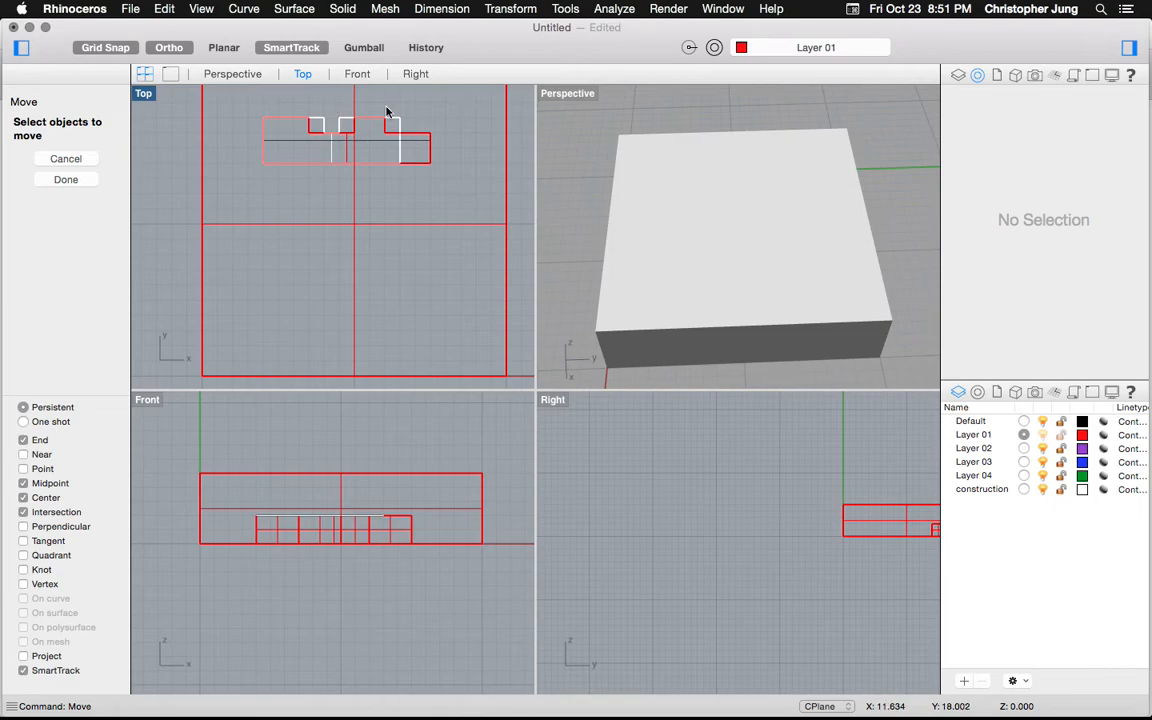
{"action": "key", "text": "Escape"}
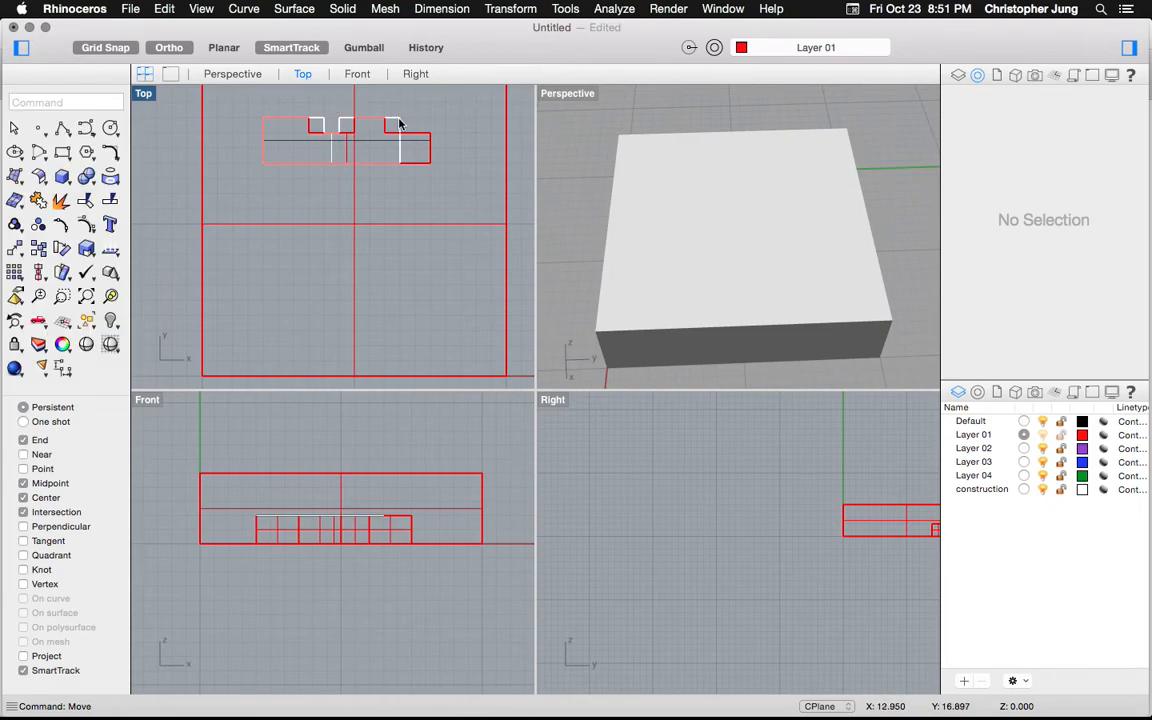
Step: Move the notched curve up 3 units from the pocket's ceiling to the box's top face
{"action": "type", "text": "move"}
{"action": "key", "text": "Return"}
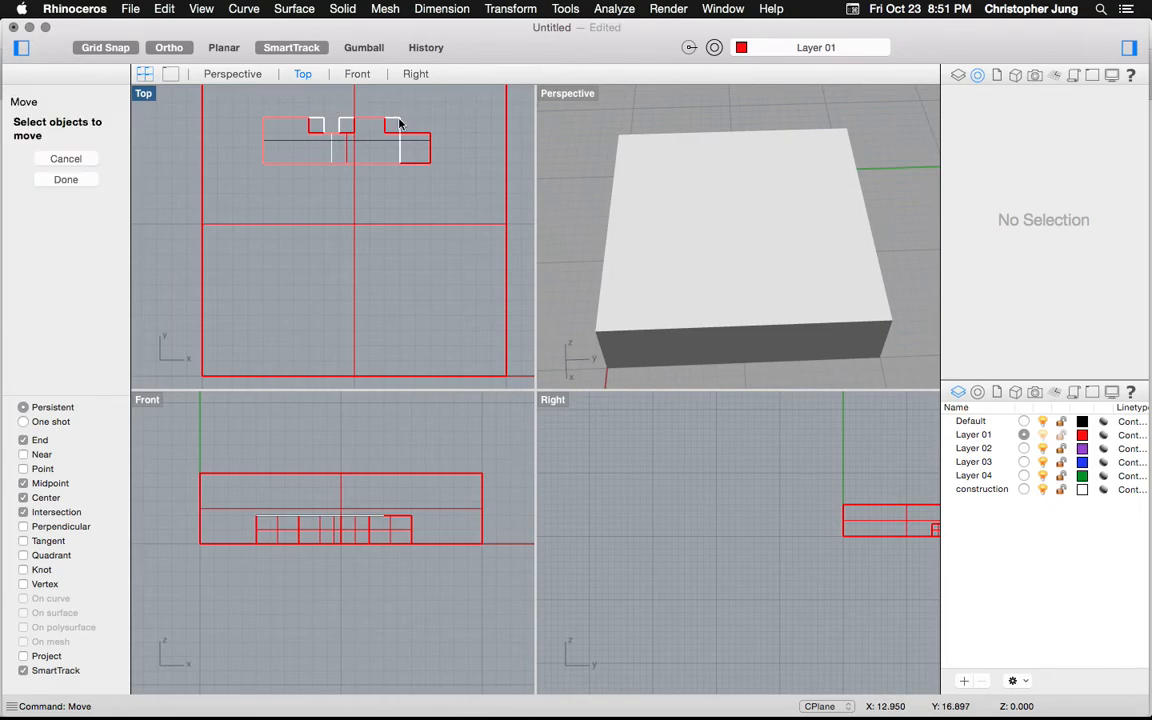
{"action": "left_click", "coordinate": [398, 123]}
{"action": "left_click", "coordinate": [458, 142]}
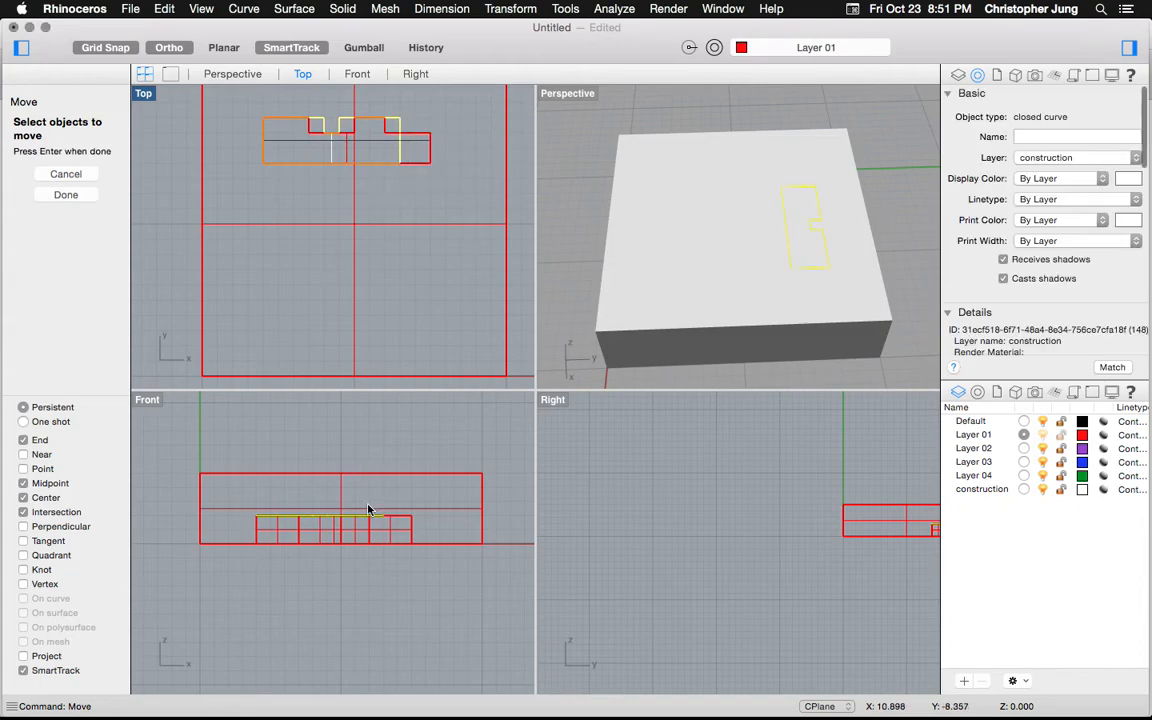
{"action": "key", "text": "Return"}
{"action": "left_click", "coordinate": [257, 515]}
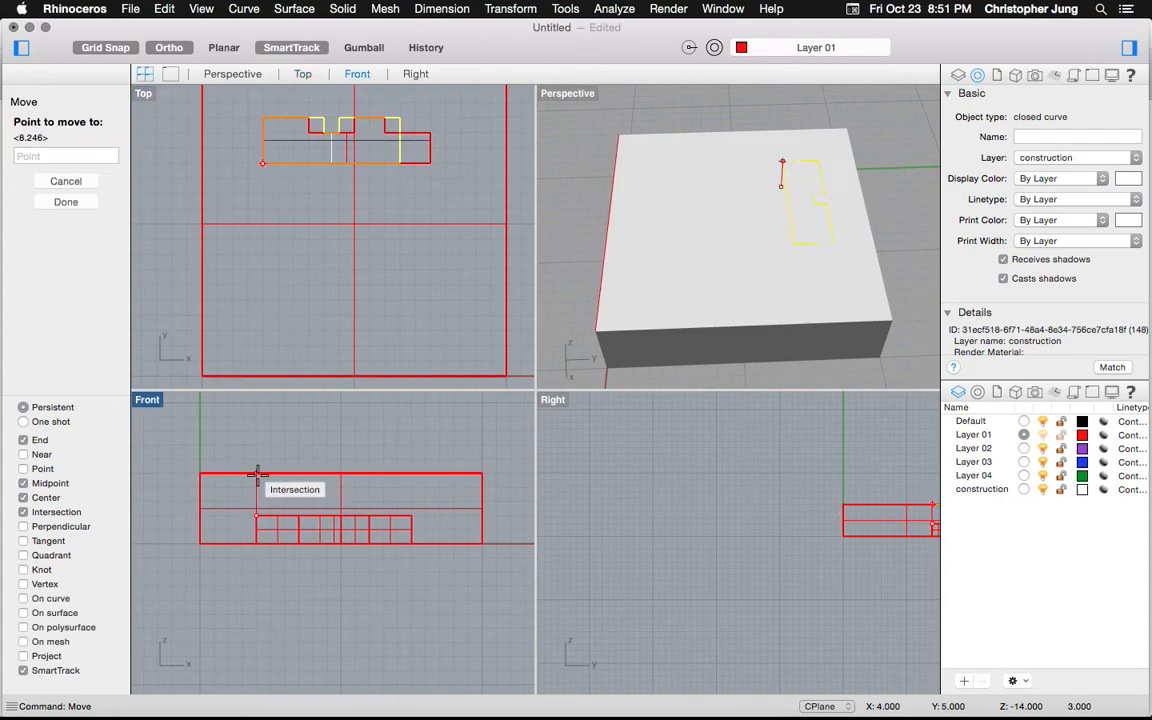
{"action": "left_click", "coordinate": [257, 476]}
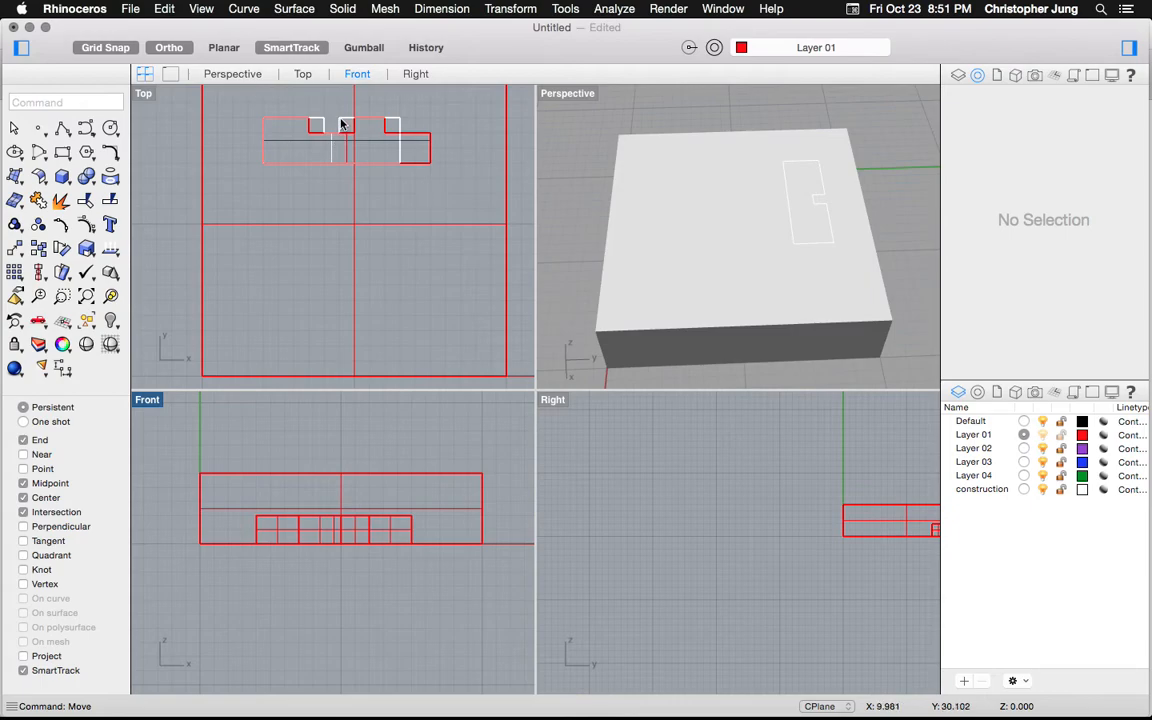
{"action": "left_click", "coordinate": [285, 9]}
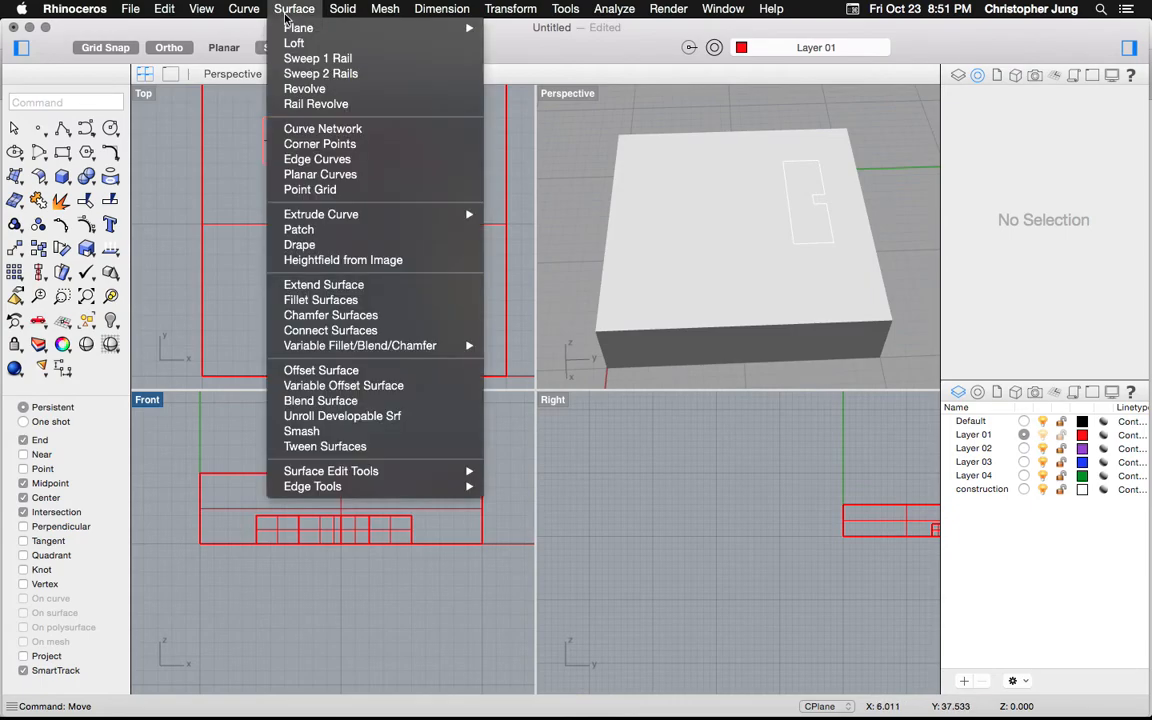
{"action": "mouse_move", "coordinate": [318, 215]}
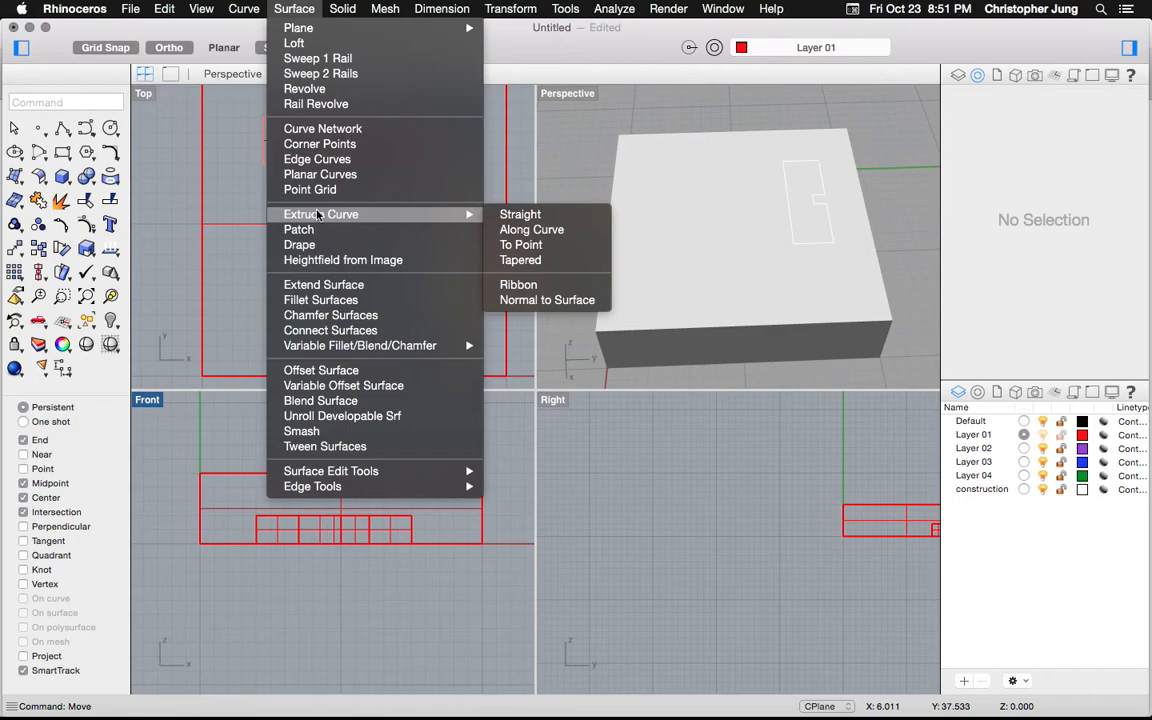
{"action": "mouse_move", "coordinate": [342, 9]}
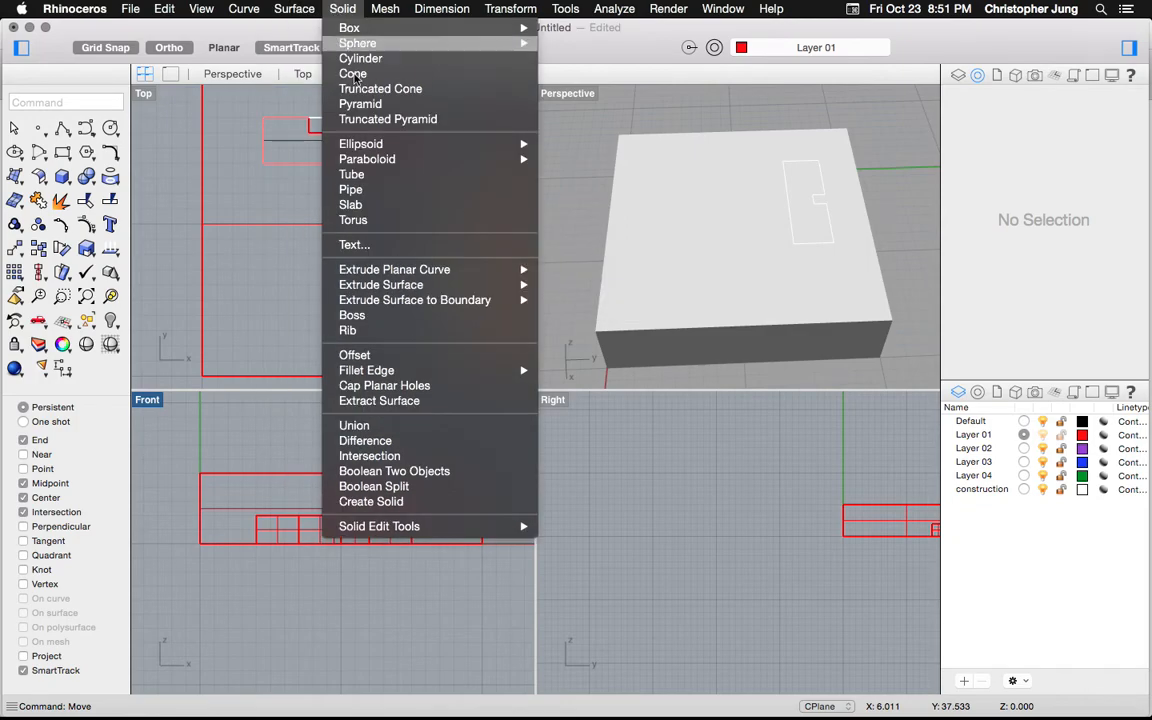
{"action": "mouse_move", "coordinate": [409, 285]}
{"action": "left_click", "coordinate": [560, 285]}
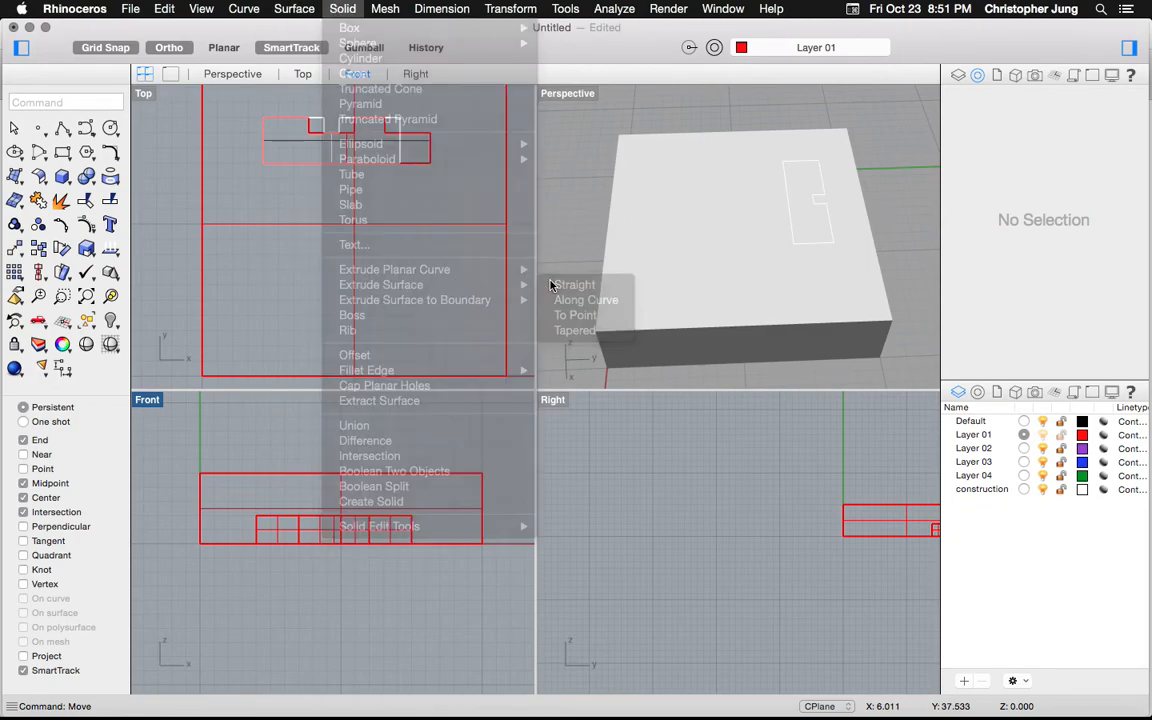
{"action": "left_click", "coordinate": [322, 124]}
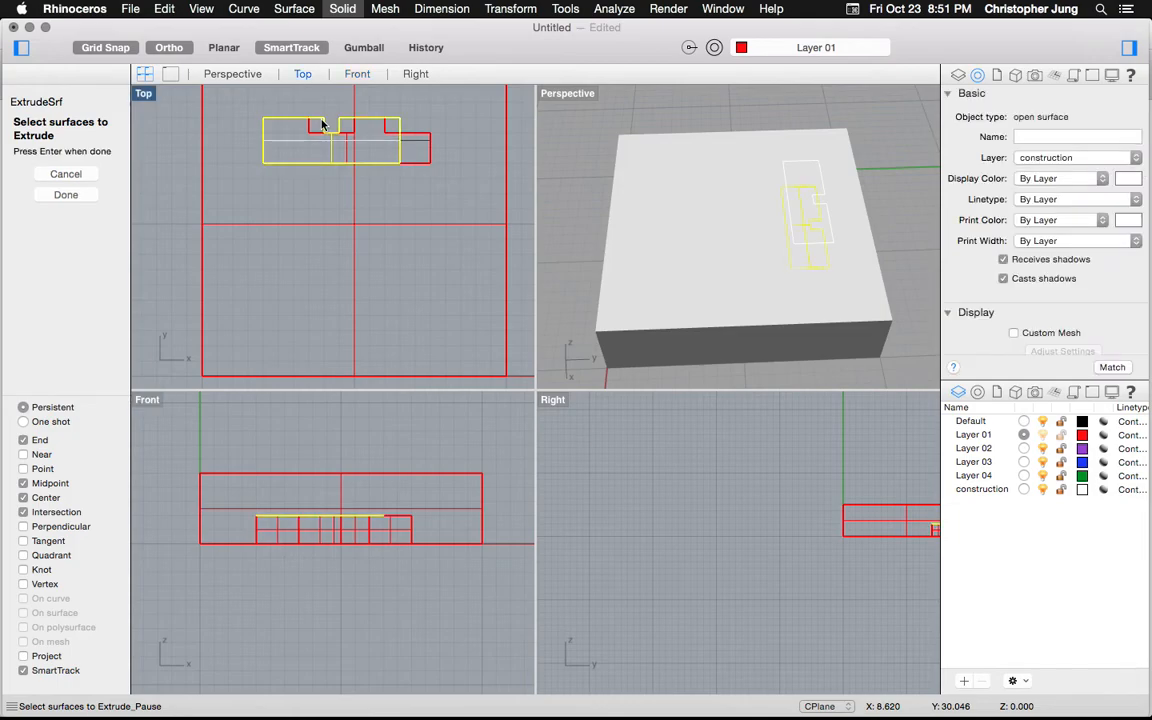
{"action": "key", "text": "Escape"}
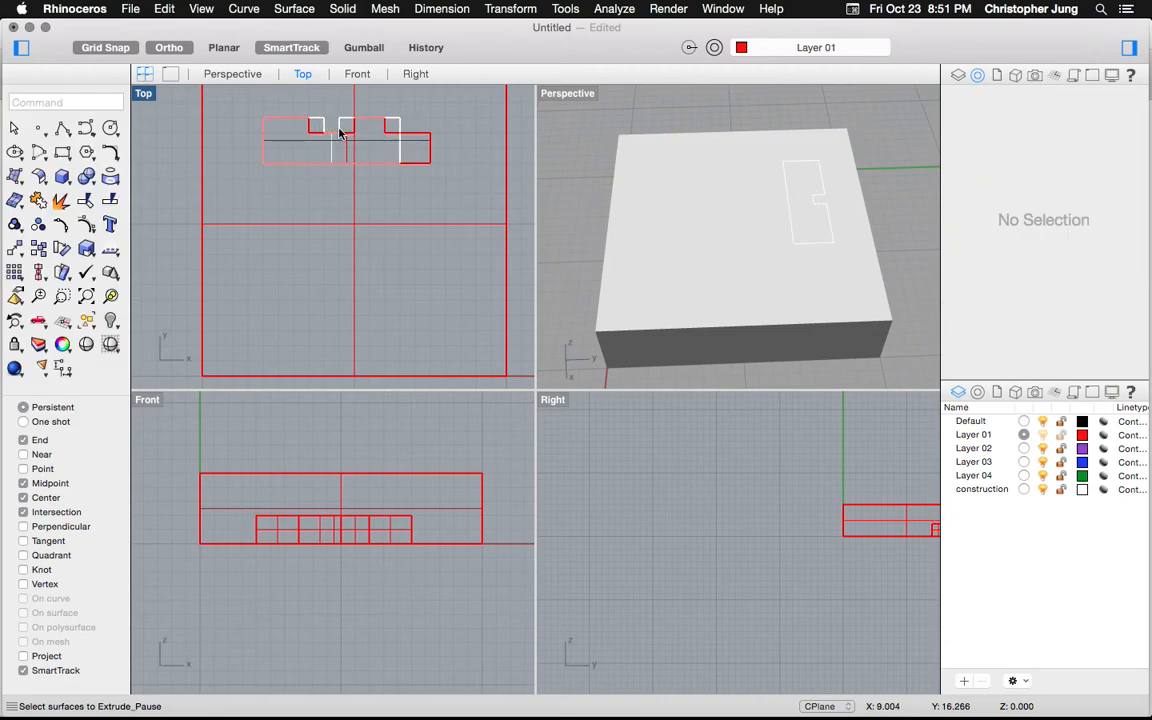
{"action": "left_click", "coordinate": [340, 133]}
{"action": "key", "text": "Escape"}
Step: Move the notched surface up 3 units to the box's top face, in line with its curve
{"action": "type", "text": "move"}
{"action": "key", "text": "Return"}
{"action": "left_click", "coordinate": [334, 158]}
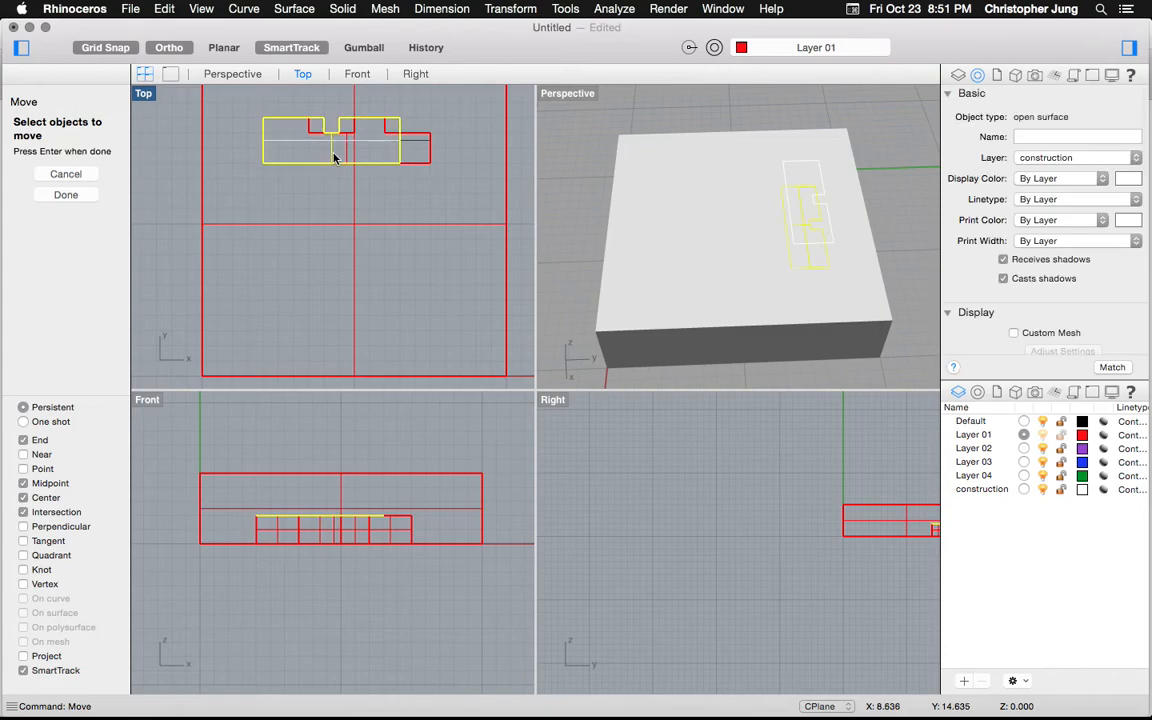
{"action": "key", "text": "Return"}
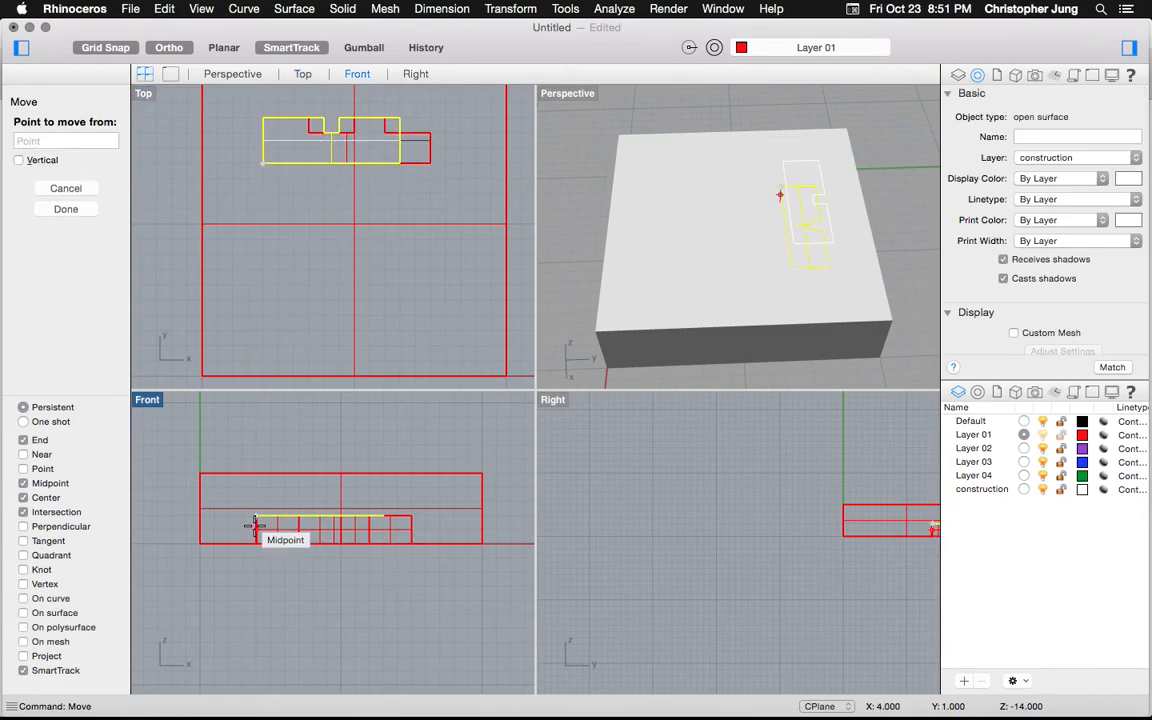
{"action": "left_click", "coordinate": [256, 517]}
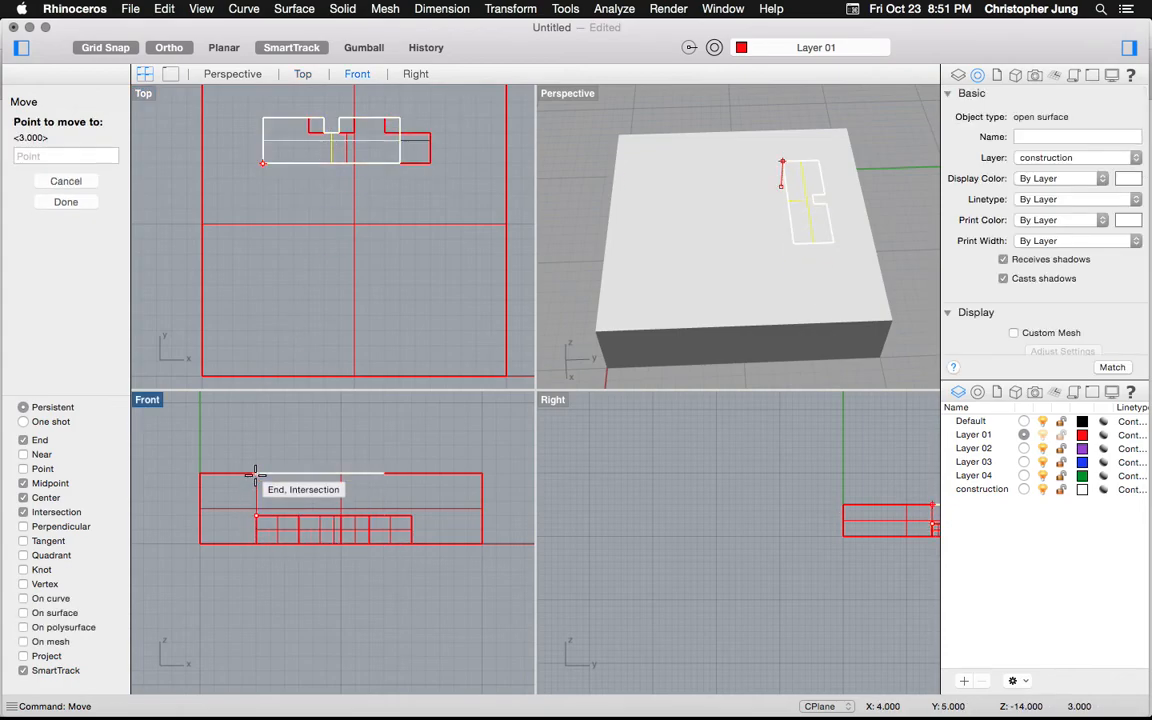
{"action": "left_click", "coordinate": [256, 473]}
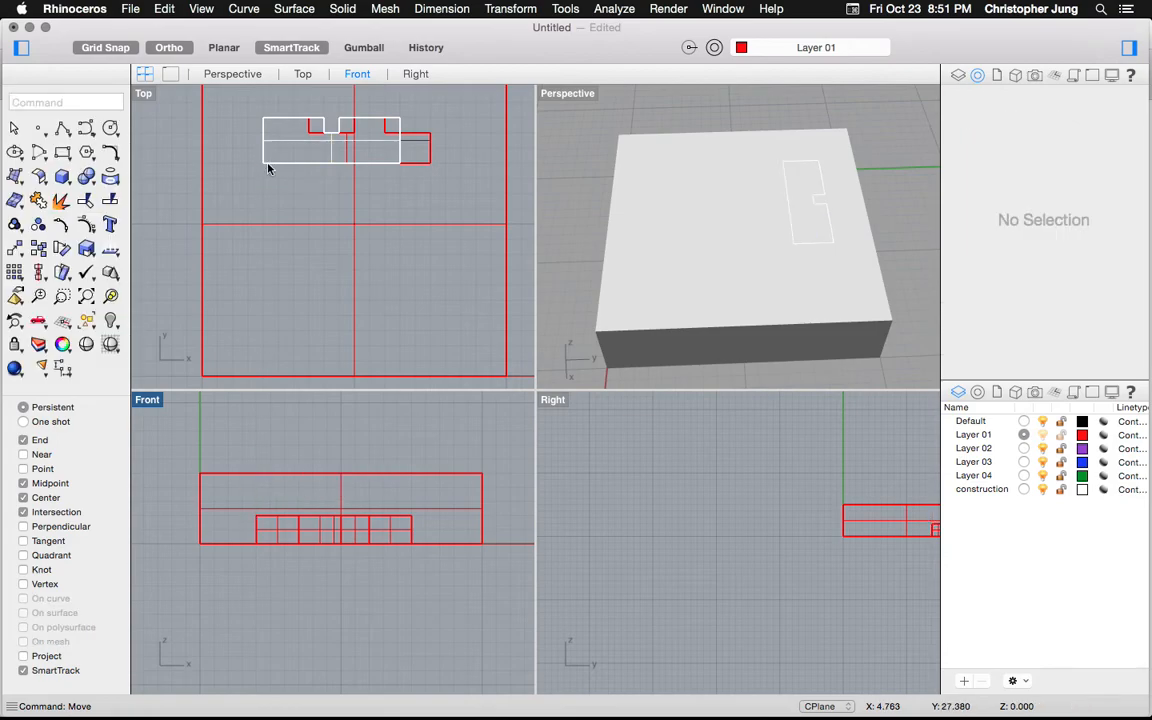
Step: Extrude the notched surface straight down 4 units as a solid, keeping the input surface
{"action": "left_click", "coordinate": [342, 8]}
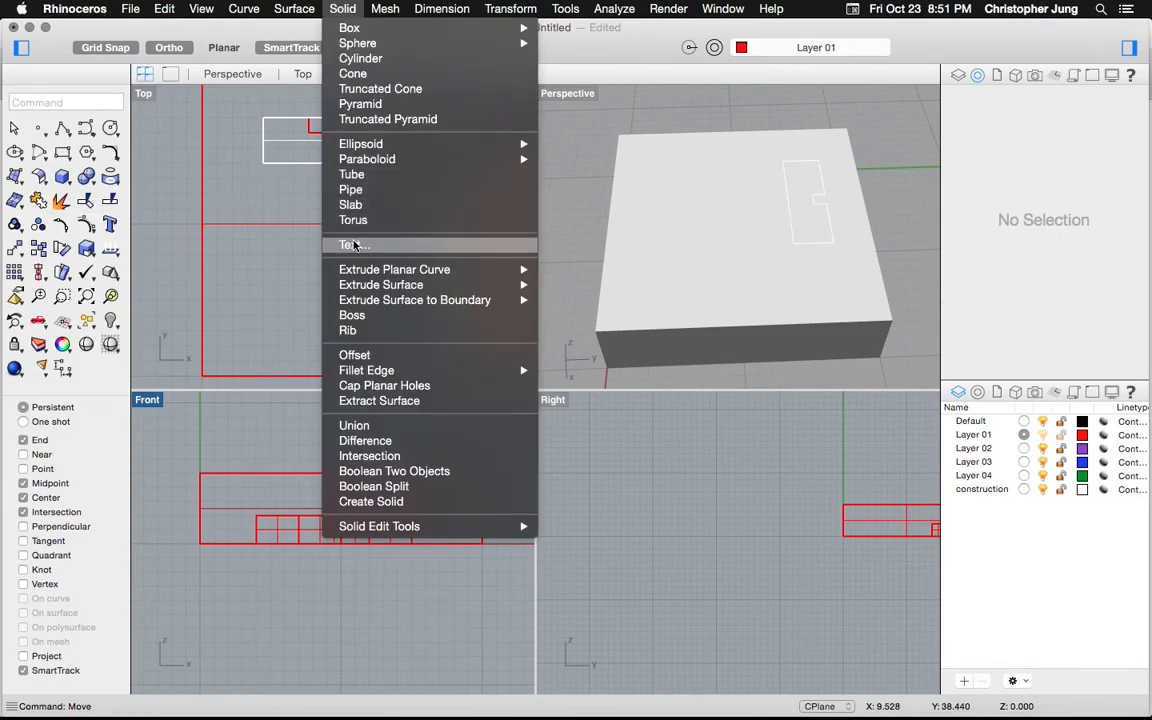
{"action": "mouse_move", "coordinate": [480, 285]}
{"action": "left_click", "coordinate": [553, 285]}
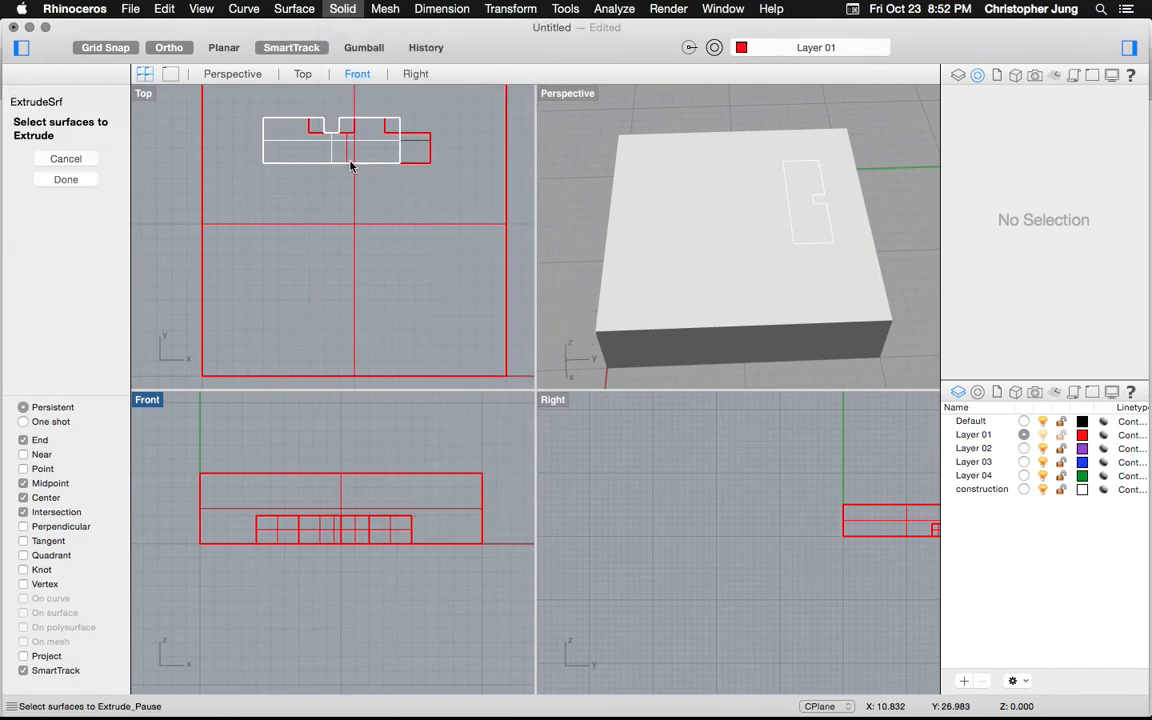
{"action": "left_click", "coordinate": [297, 145]}
{"action": "key", "text": "Return"}
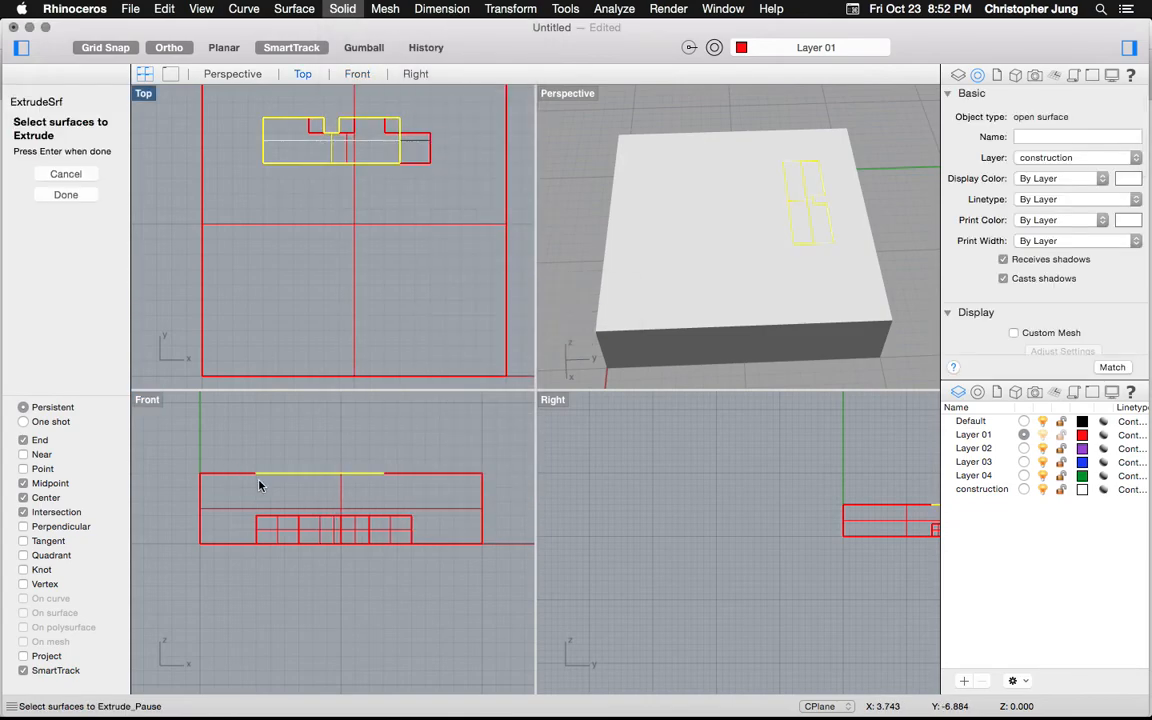
{"action": "key", "text": "Return"}
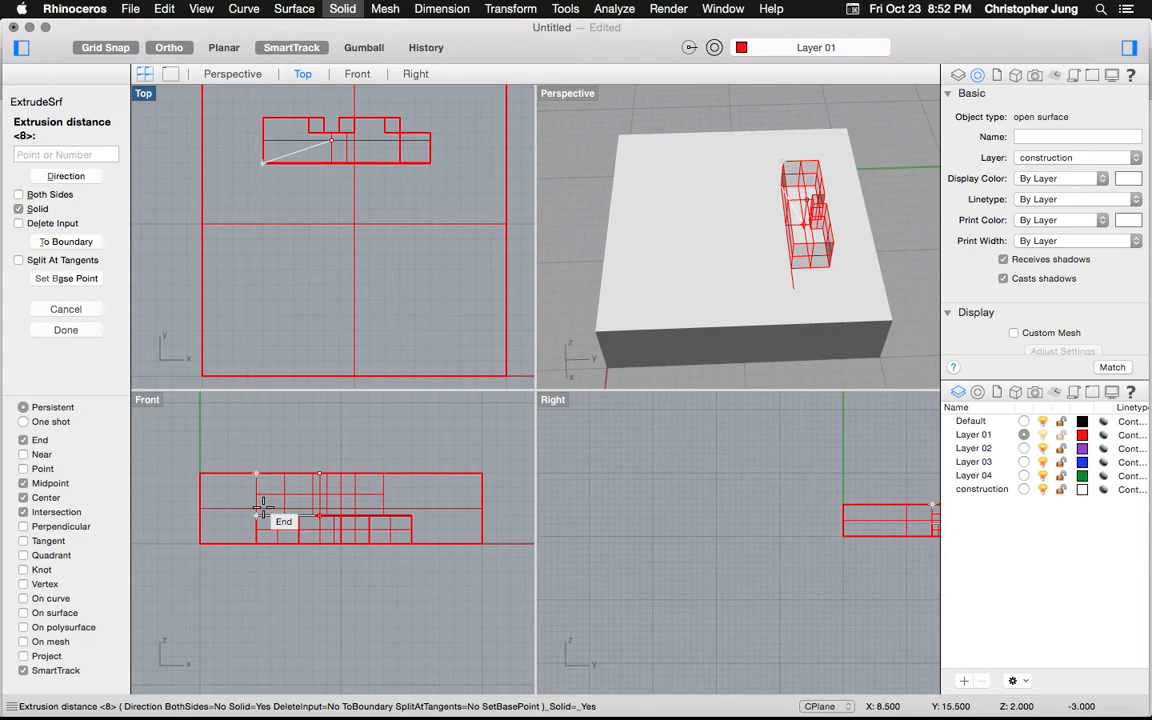
{"action": "key", "text": "Escape"}
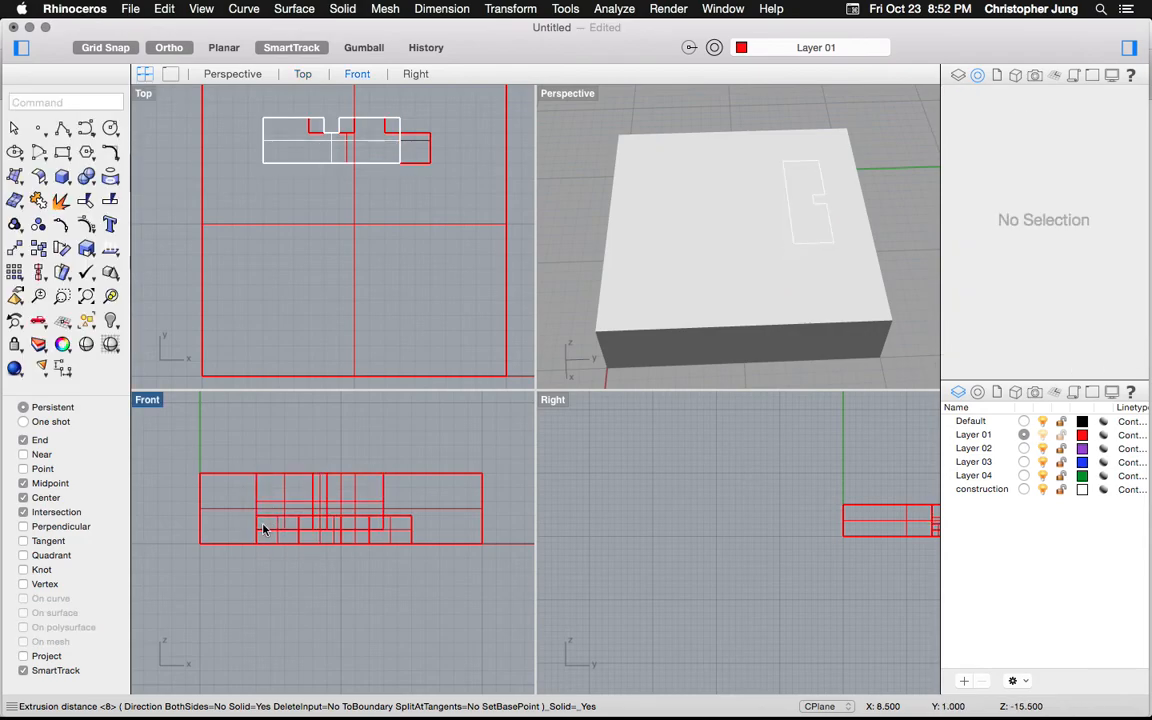
Step: Move the notched solid up about 1 unit so it projects above the box's top face
{"action": "type", "text": "move"}
{"action": "key", "text": "Return"}
{"action": "left_click", "coordinate": [257, 500]}
{"action": "key", "text": "Return"}
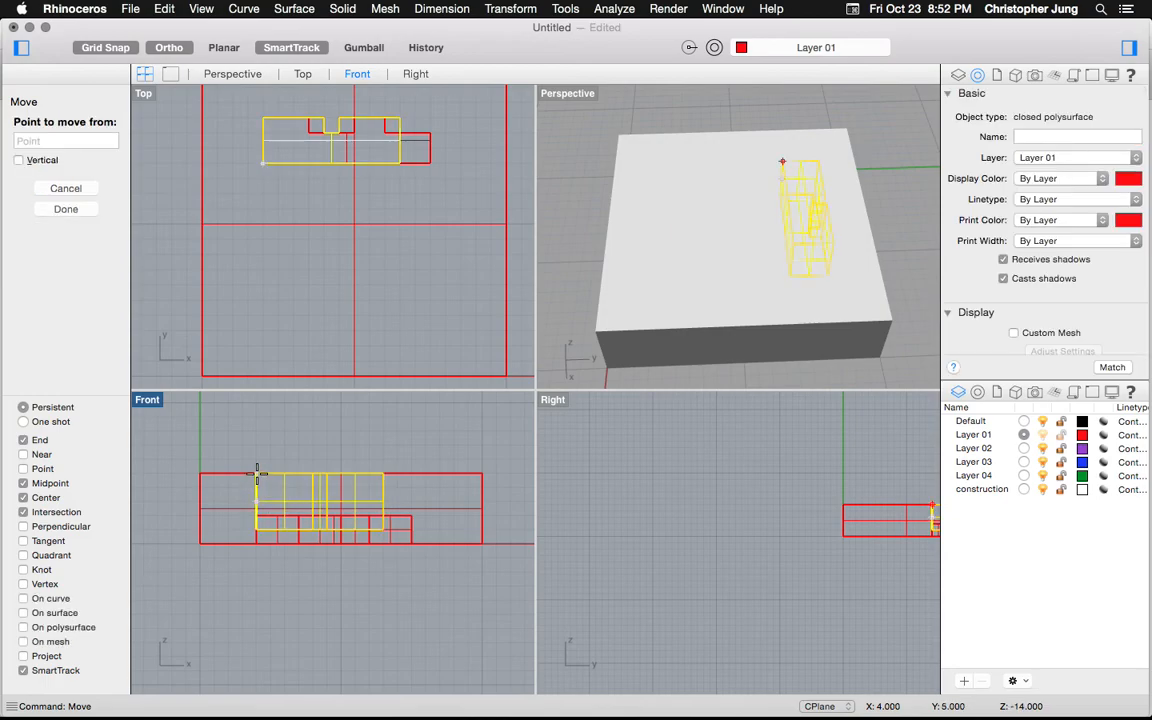
{"action": "left_click", "coordinate": [257, 483]}
{"action": "left_click", "coordinate": [257, 464]}
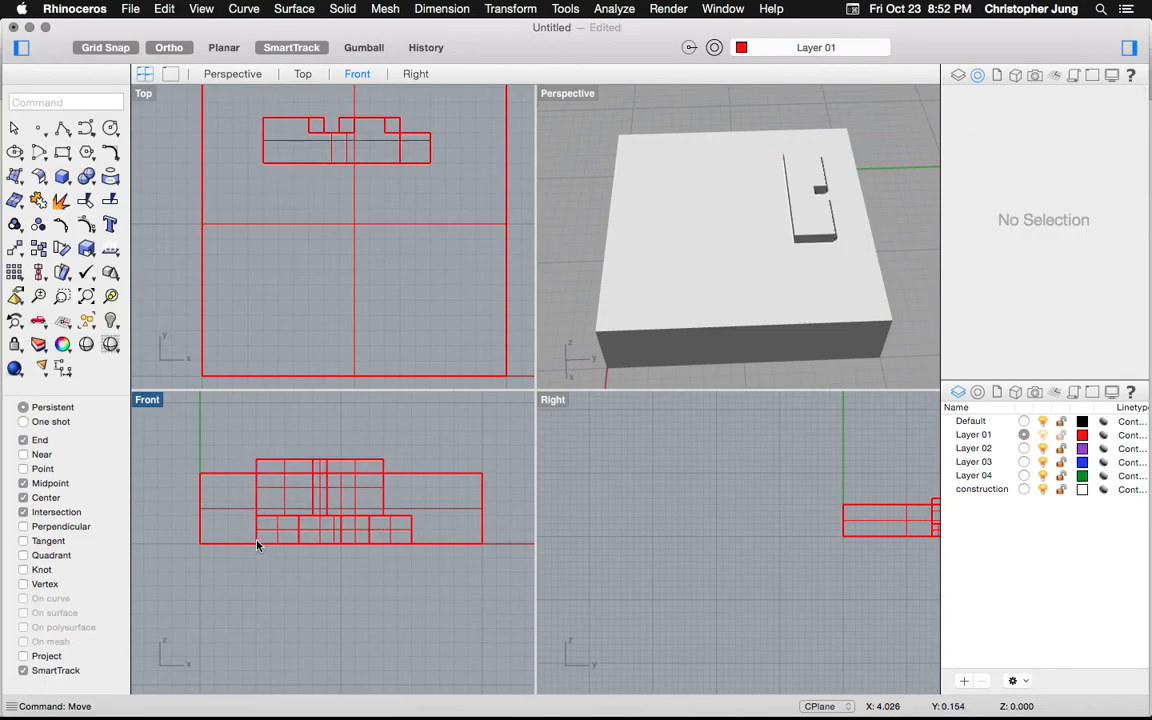
Step: Subtract the raised notched solid from the box with BooleanDifference, deleting the input solid
{"action": "right_click_drag", "start_coordinate": [650, 202], "coordinate": [650, 160]}
{"action": "left_click", "coordinate": [303, 10]}
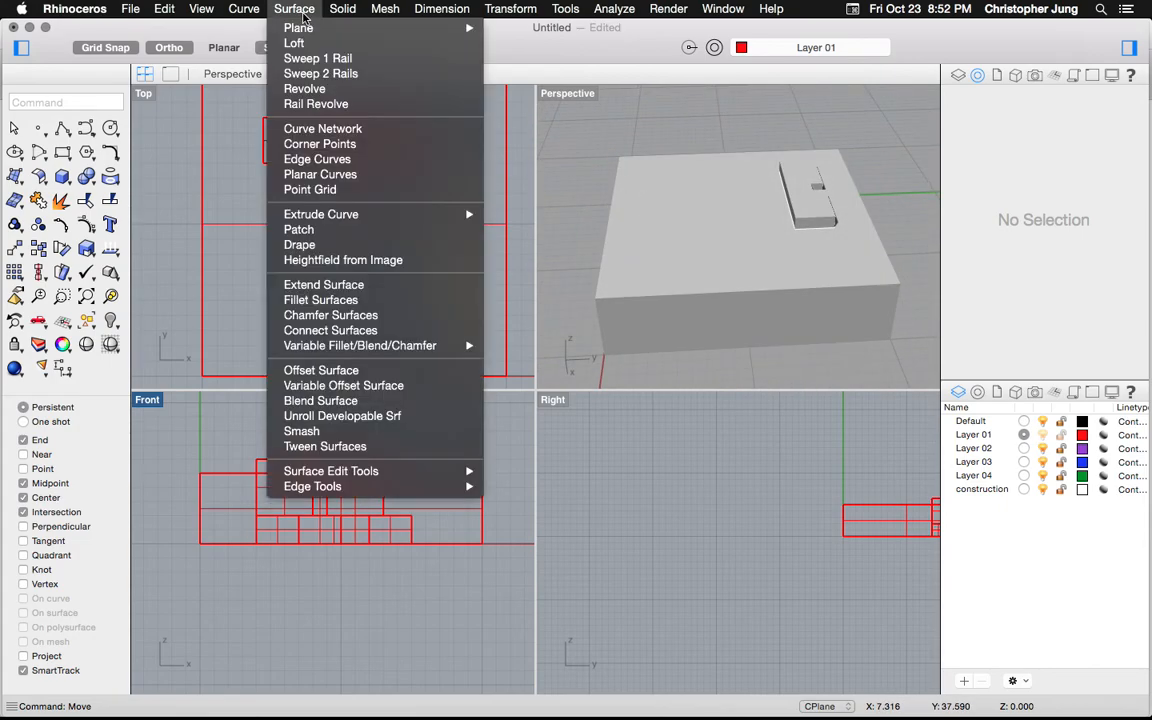
{"action": "mouse_move", "coordinate": [330, 12]}
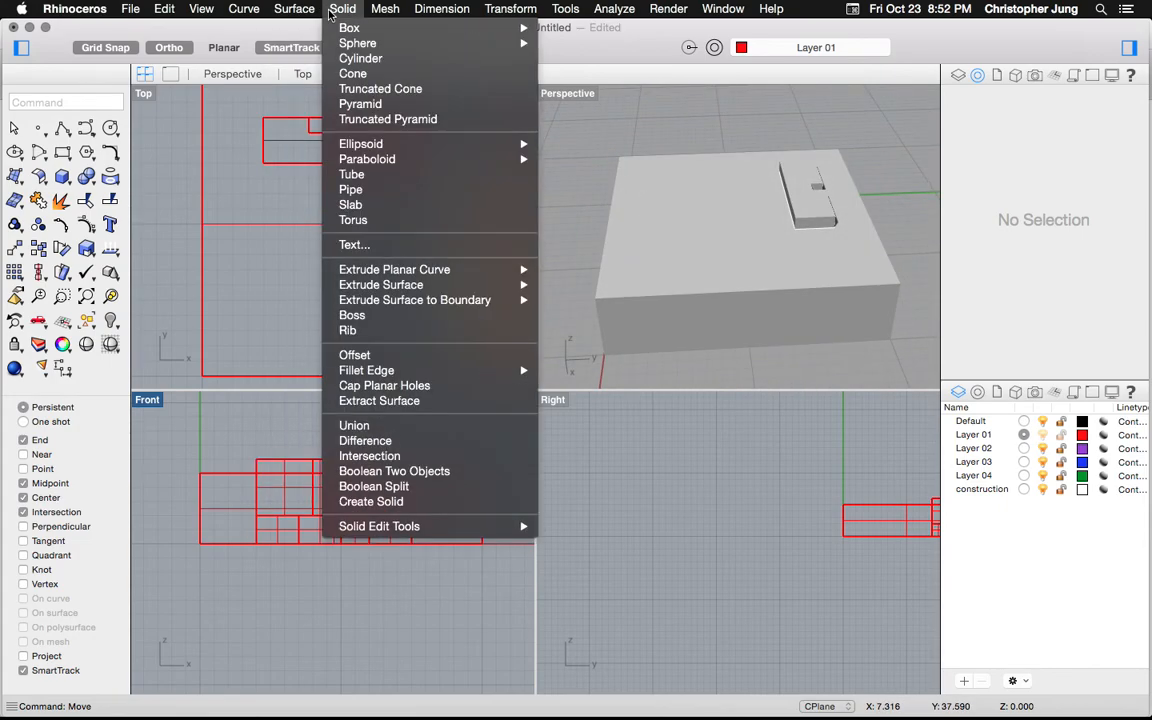
{"action": "left_click", "coordinate": [382, 441]}
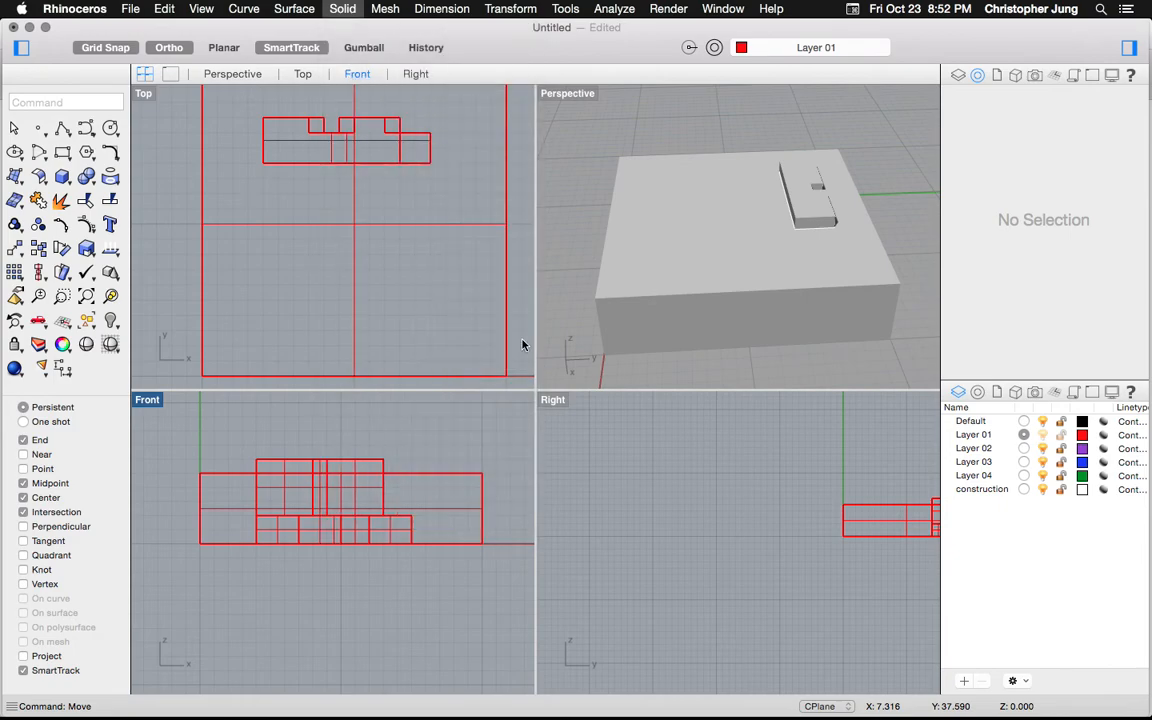
{"action": "left_click", "coordinate": [684, 246]}
{"action": "key", "text": "Return"}
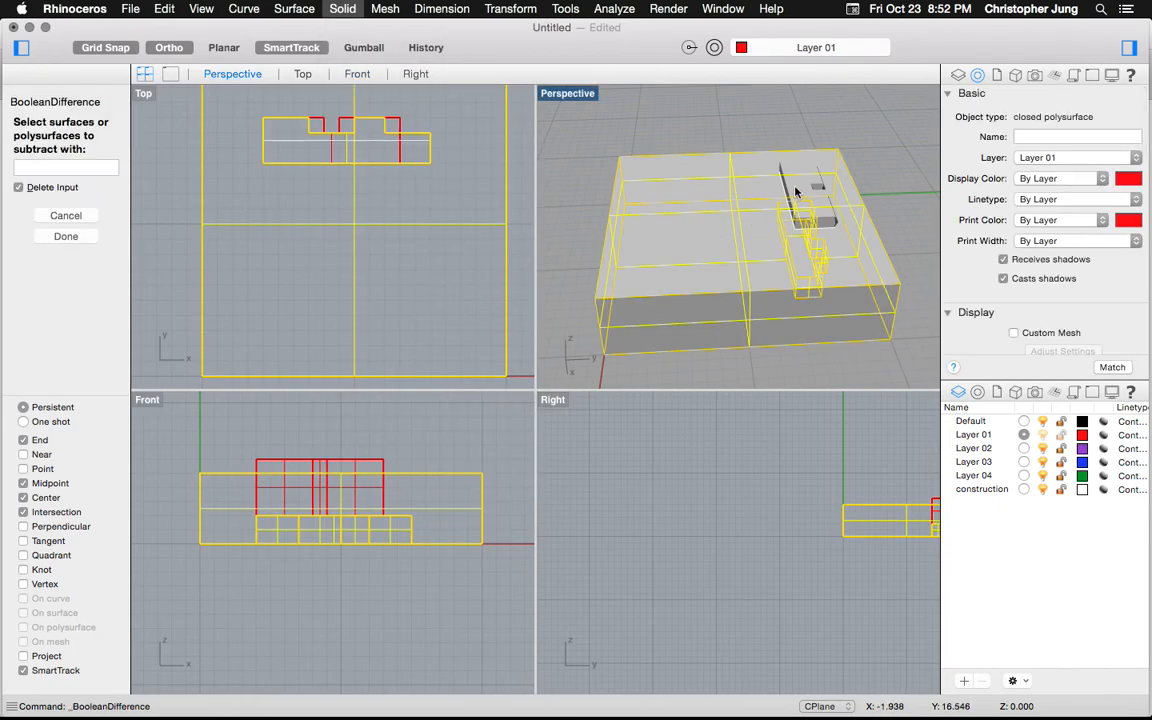
{"action": "left_click", "coordinate": [796, 192]}
{"action": "key", "text": "Return"}
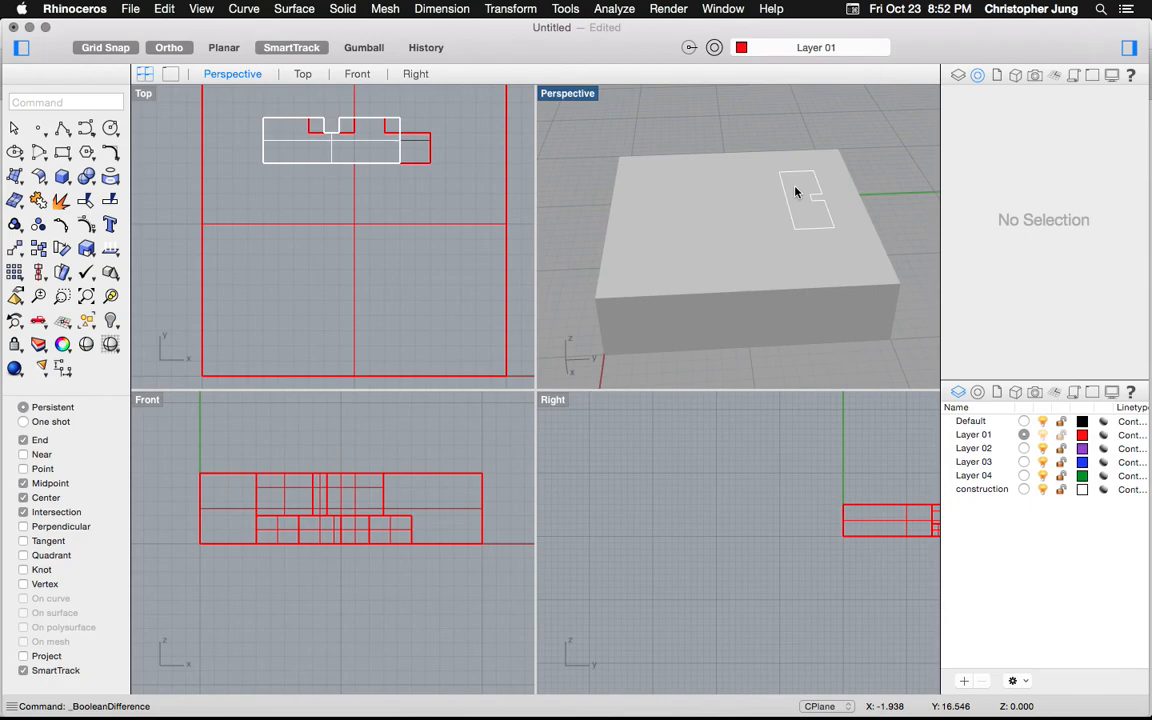
Step: Hide the construction layer and examine how the notched pocket meets the lower pocket inside the box
{"action": "left_click", "coordinate": [796, 192]}
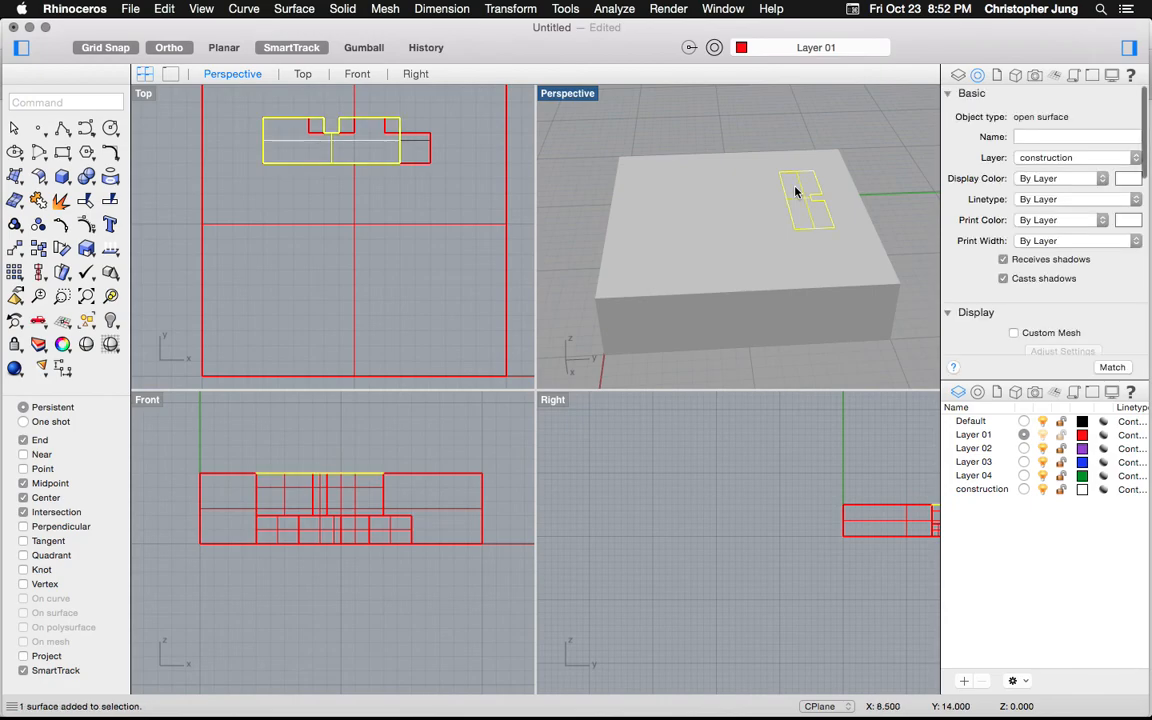
{"action": "left_click", "coordinate": [1042, 489]}
{"action": "right_click_drag", "start_coordinate": [878, 264], "coordinate": [878, 262]}
{"action": "right_click_drag", "start_coordinate": [790, 202], "coordinate": [728, 311]}
{"action": "mouse_move", "coordinate": [633, 274]}
{"action": "right_mouse_down"}
{"action": "mouse_move", "coordinate": [638, 250]}
{"action": "mouse_move", "coordinate": [636, 276]}
{"action": "right_mouse_up"}
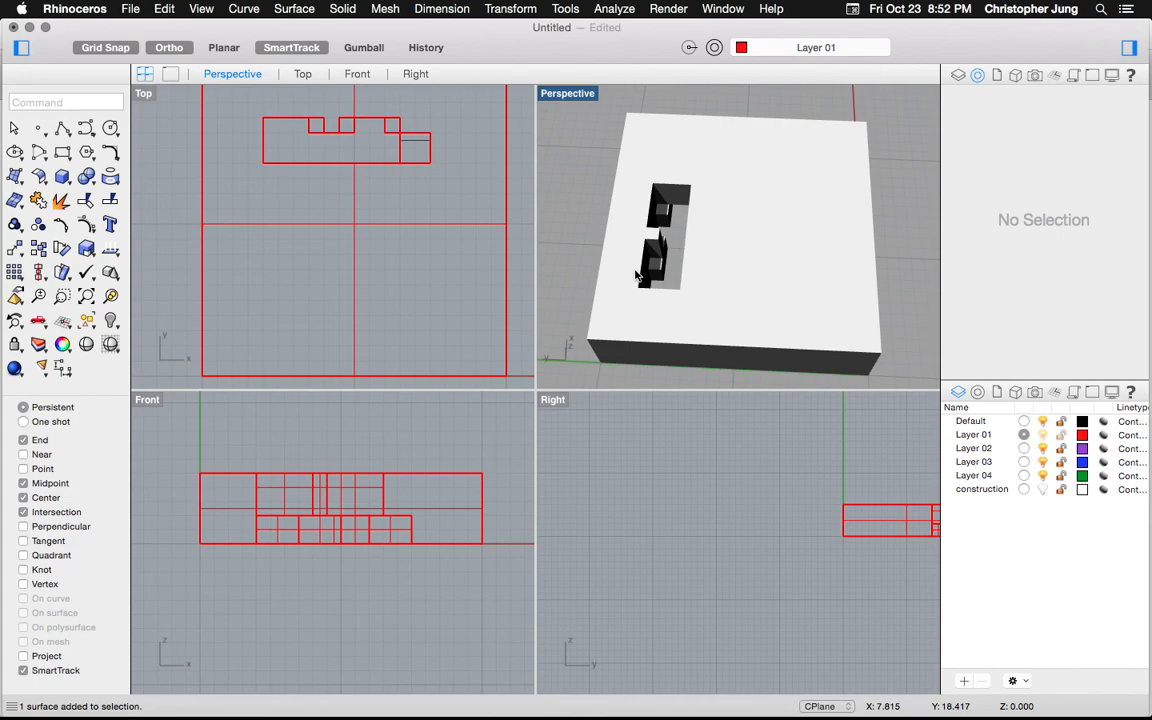